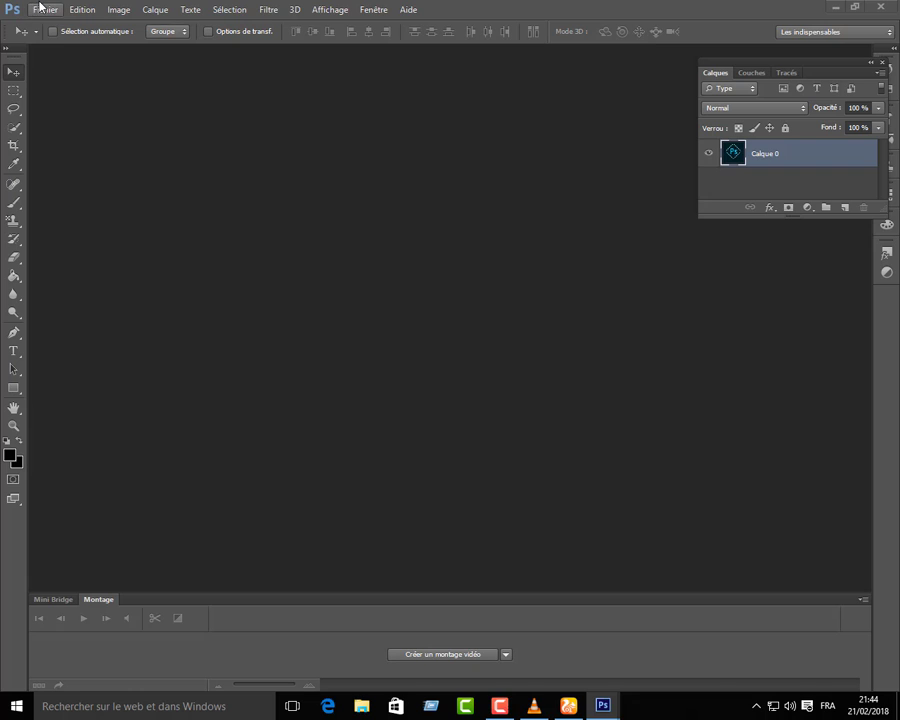
Create a blank US Letter document, 8.5 × 11 inches at 300 pixels/inch, in RGB 8-bit with a white background
click(43, 8)
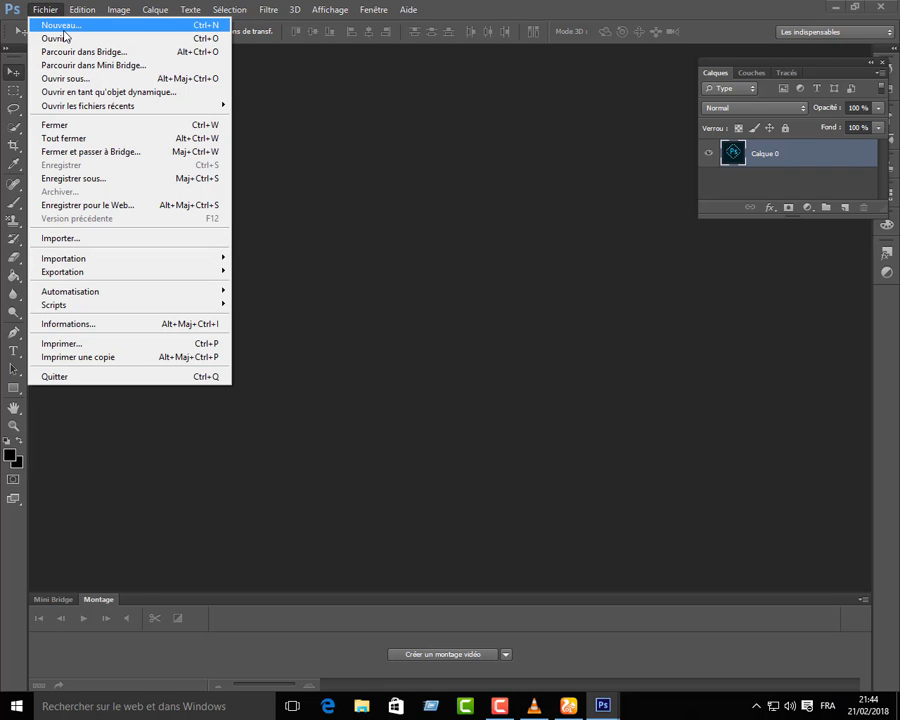
click(63, 30)
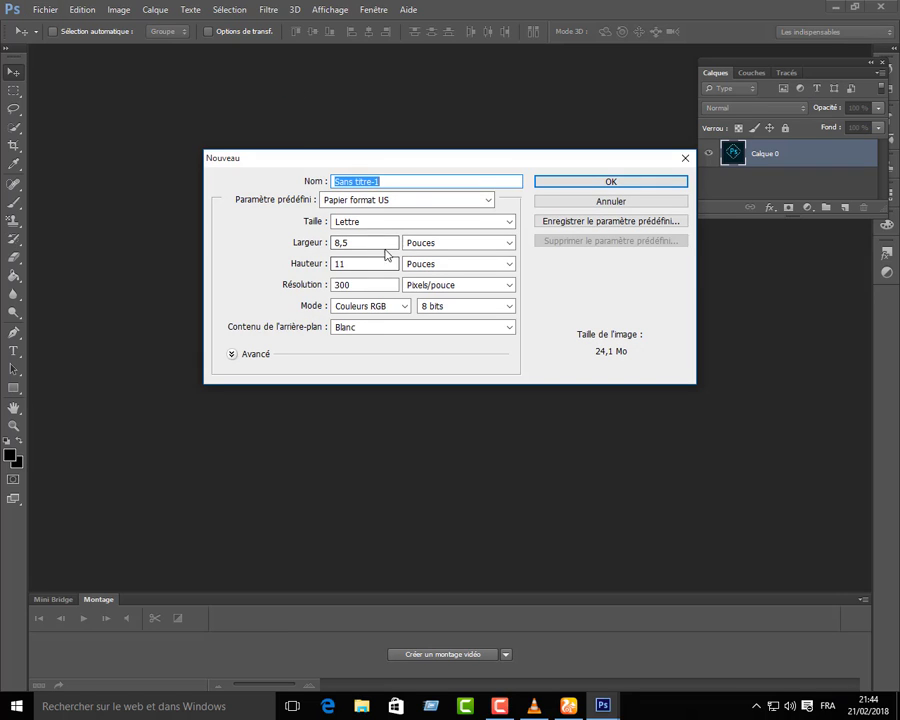
click(358, 242)
key(Tab)
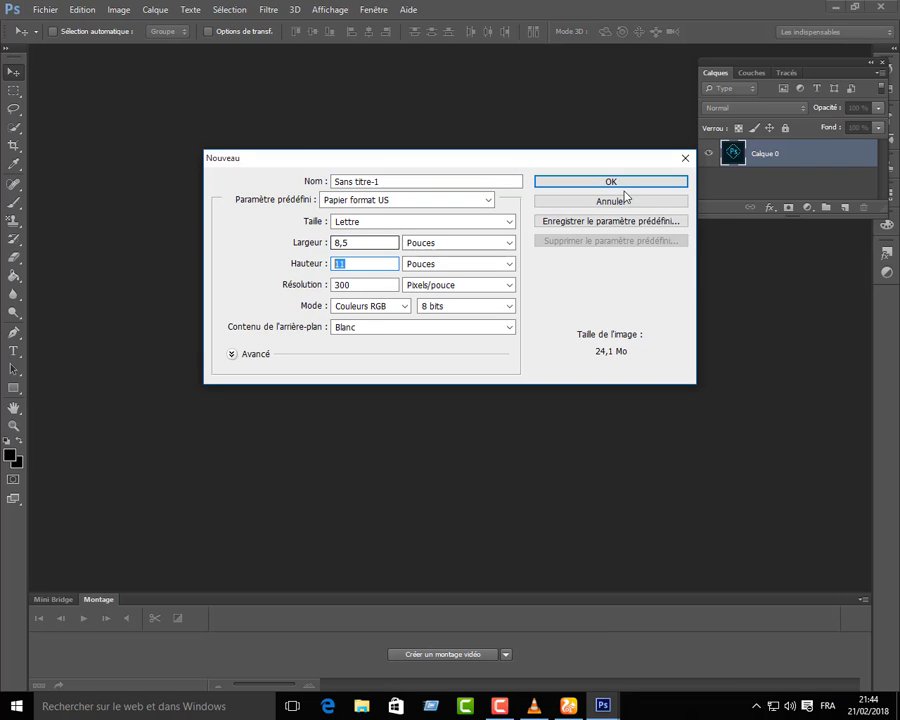
click(638, 183)
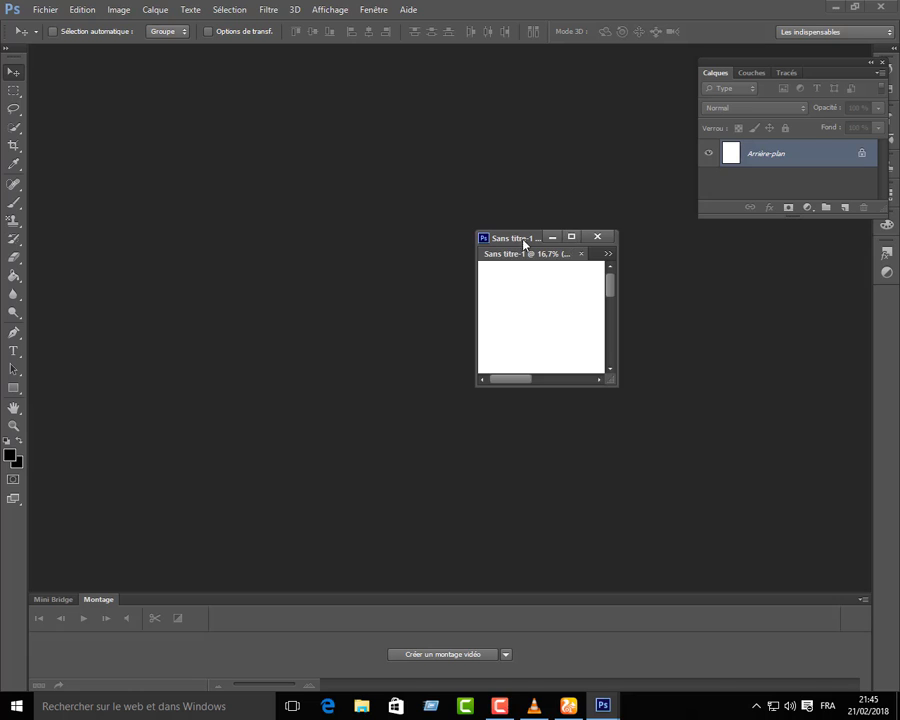
Dock the floating window of the new untitled document as a tab beside the open PNG
drag(524, 242, 402, 72)
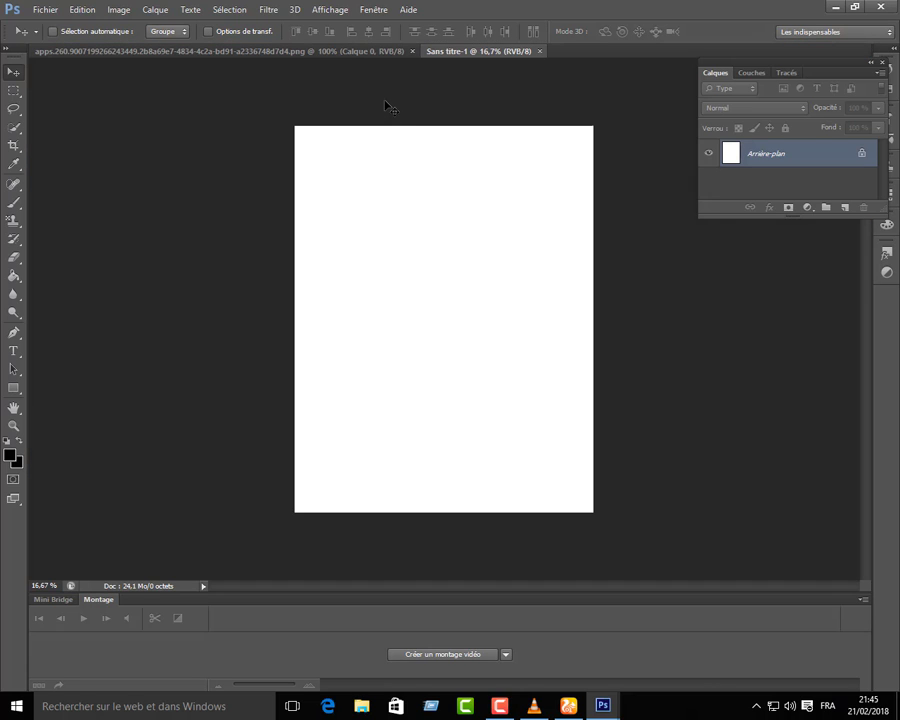
key(ctrl+Tab)
key(ctrl+Tab)
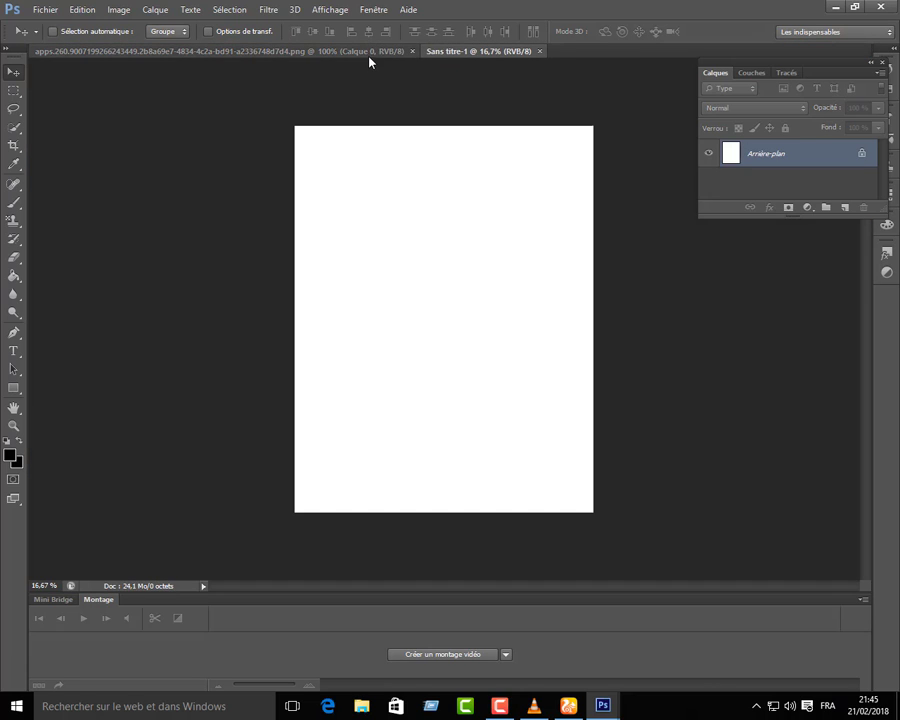
click(45, 9)
click(45, 9)
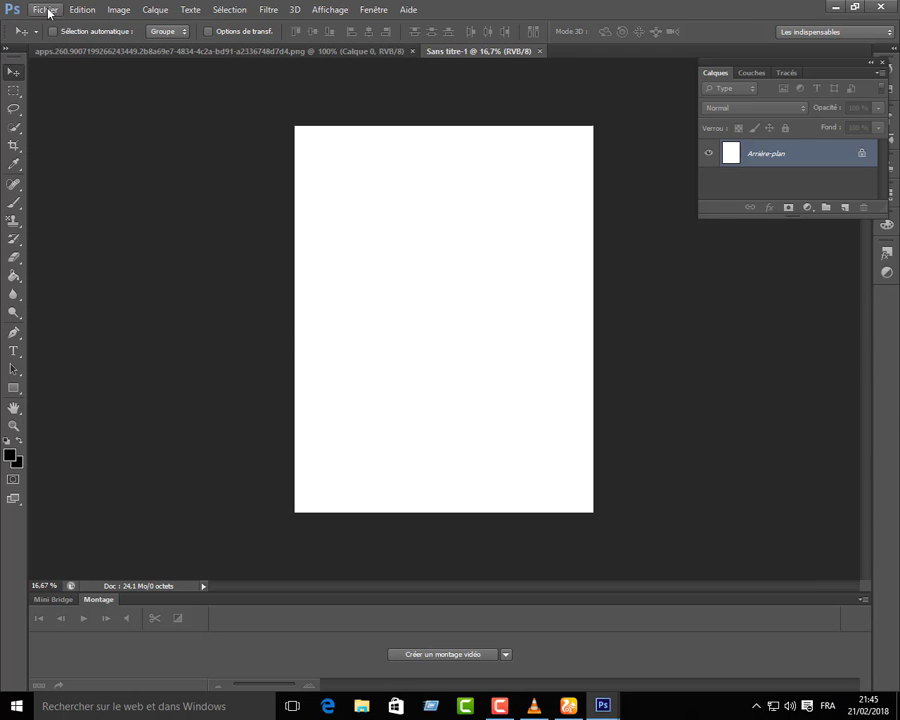
On a new layer, draw a closed curved Pen path around the page's upper-left corner and convert it to a selection
click(844, 207)
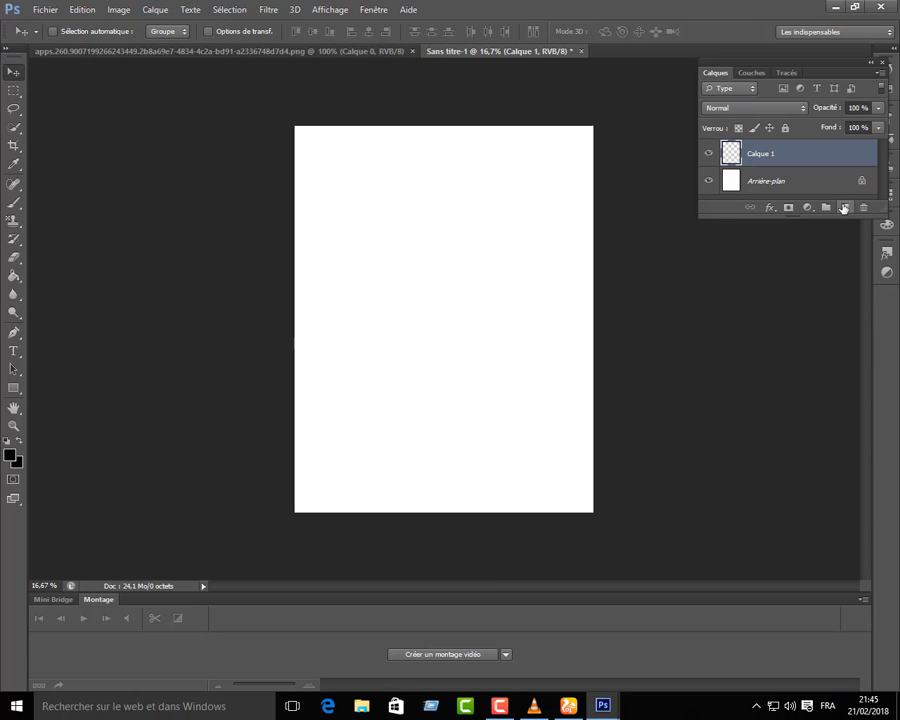
click(13, 334)
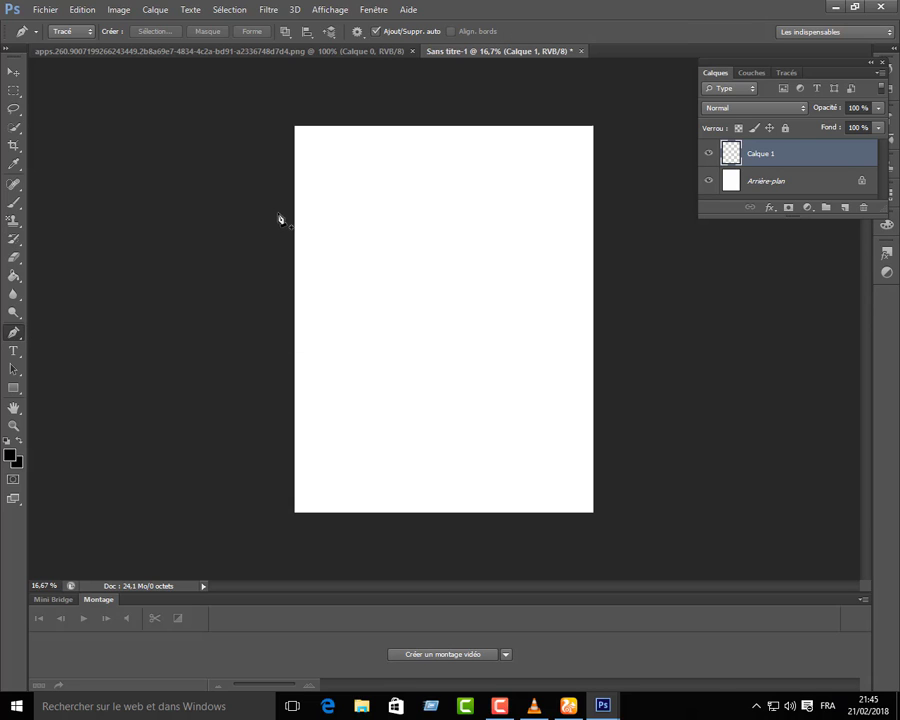
click(274, 221)
drag(463, 100, 667, 14)
drag(274, 221, 279, 230)
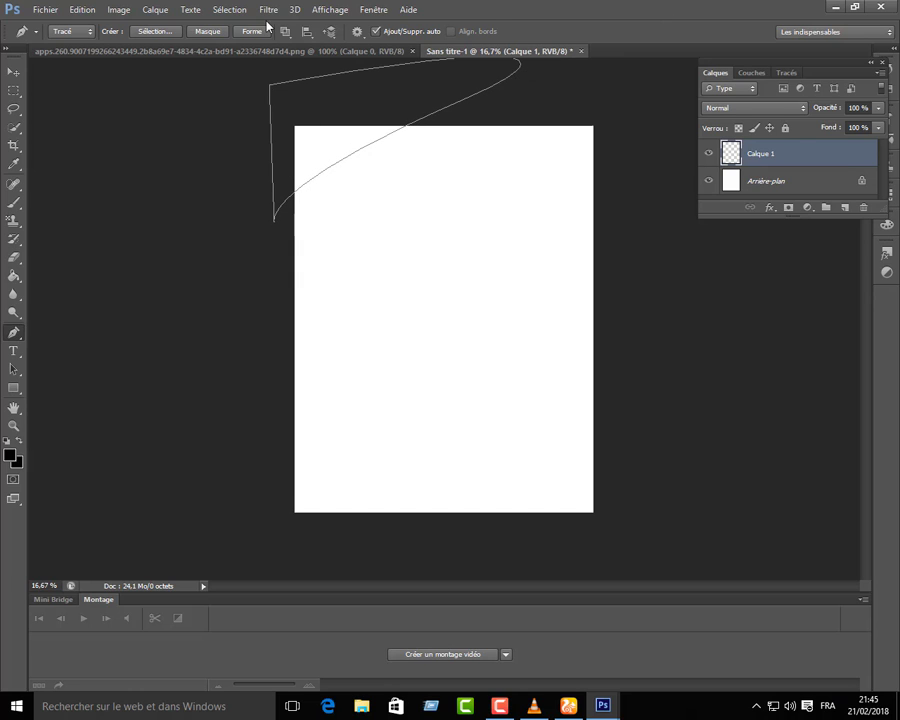
click(156, 33)
click(513, 210)
Set the foreground colour to blue 16b7dd and fill the upper-left corner selection with the Paint Bucket
click(11, 459)
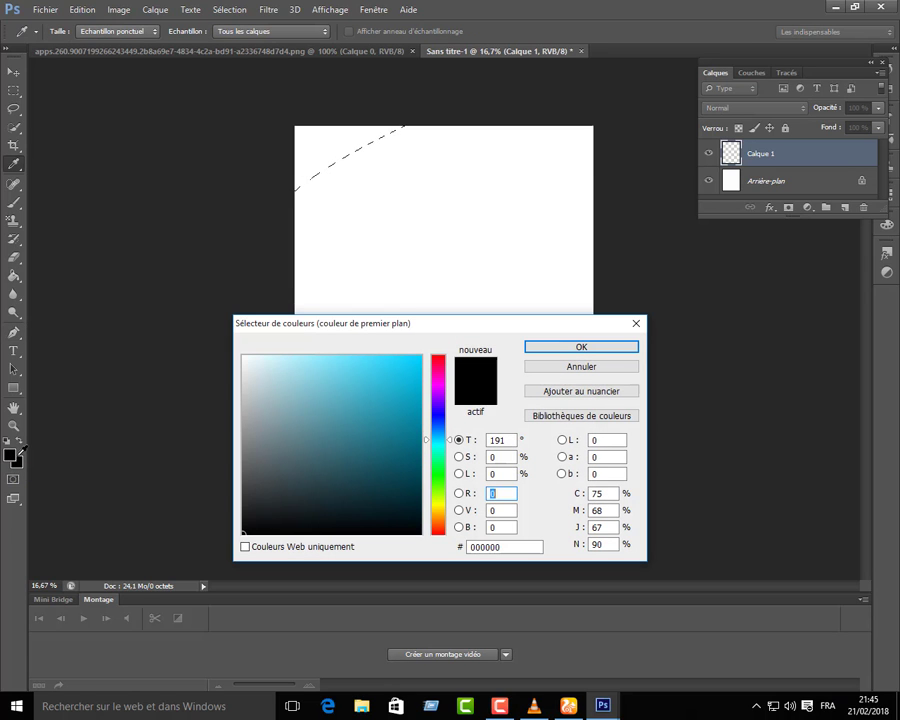
drag(399, 390, 404, 379)
click(547, 348)
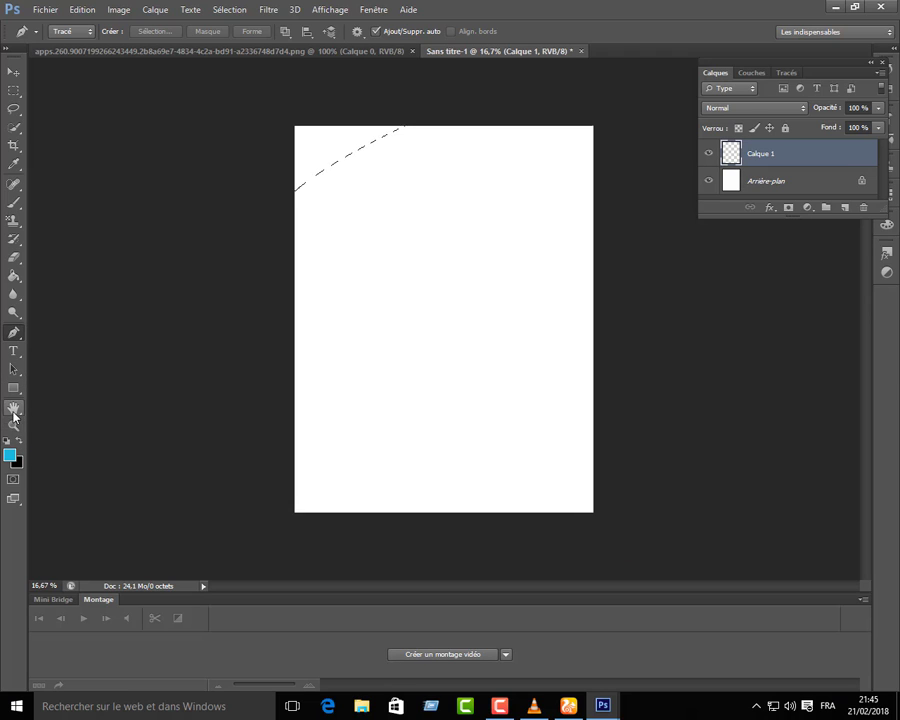
click(13, 276)
click(318, 158)
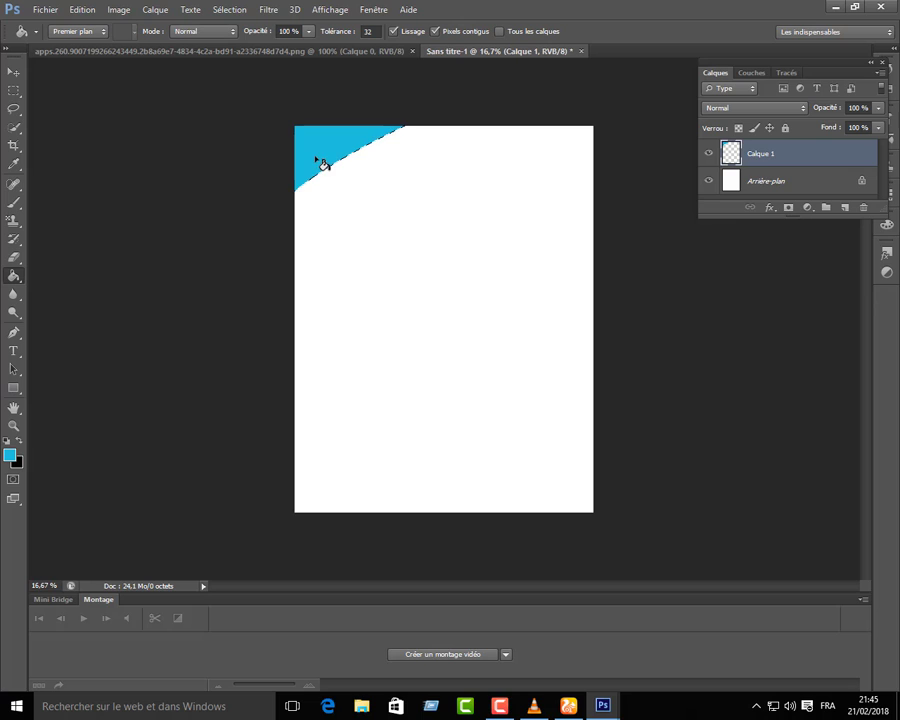
click(13, 72)
On another new layer, draw a closed wavy Pen path across the page's bottom and convert it to a new selection with radius 0
click(843, 208)
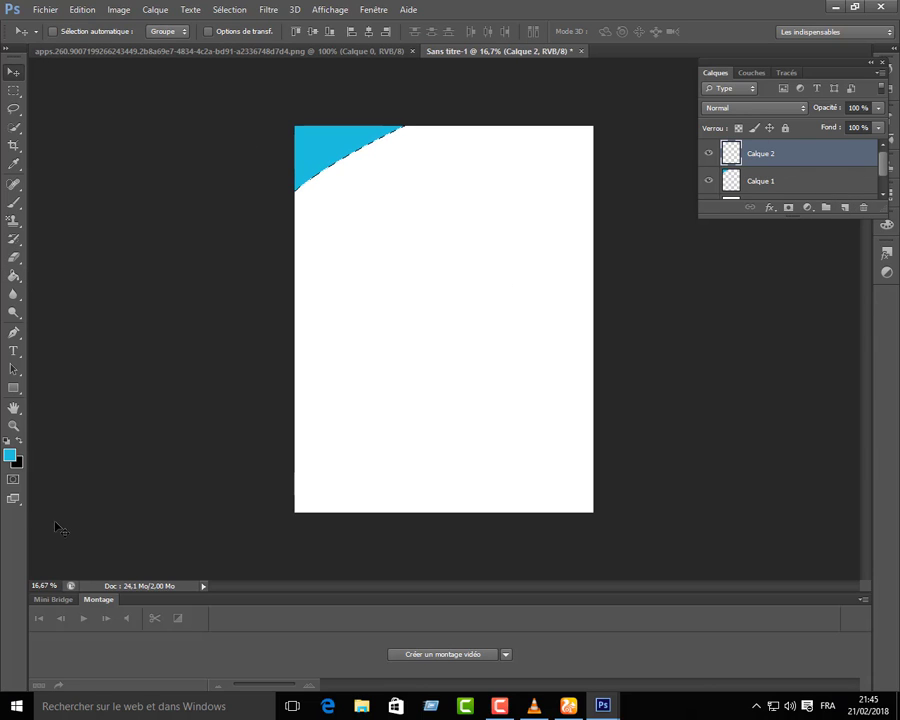
click(13, 332)
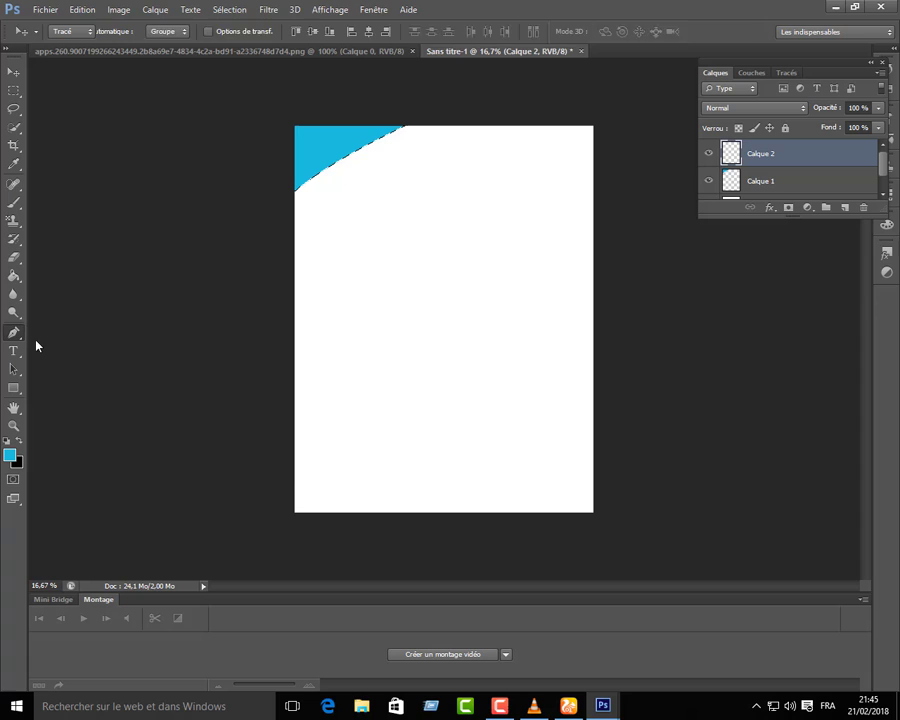
click(285, 514)
drag(405, 448, 440, 466)
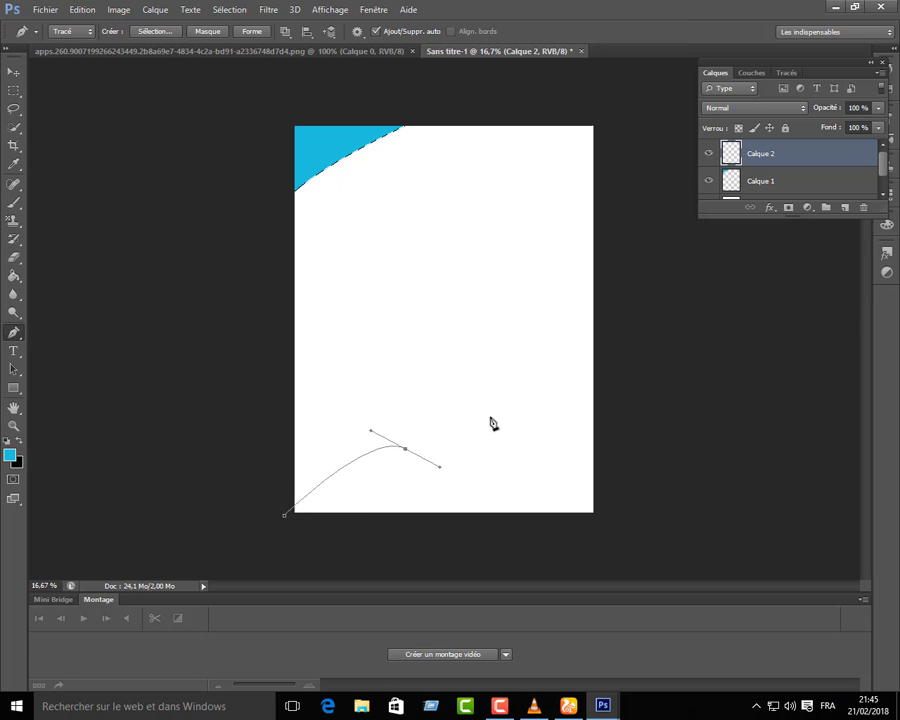
drag(504, 441, 510, 432)
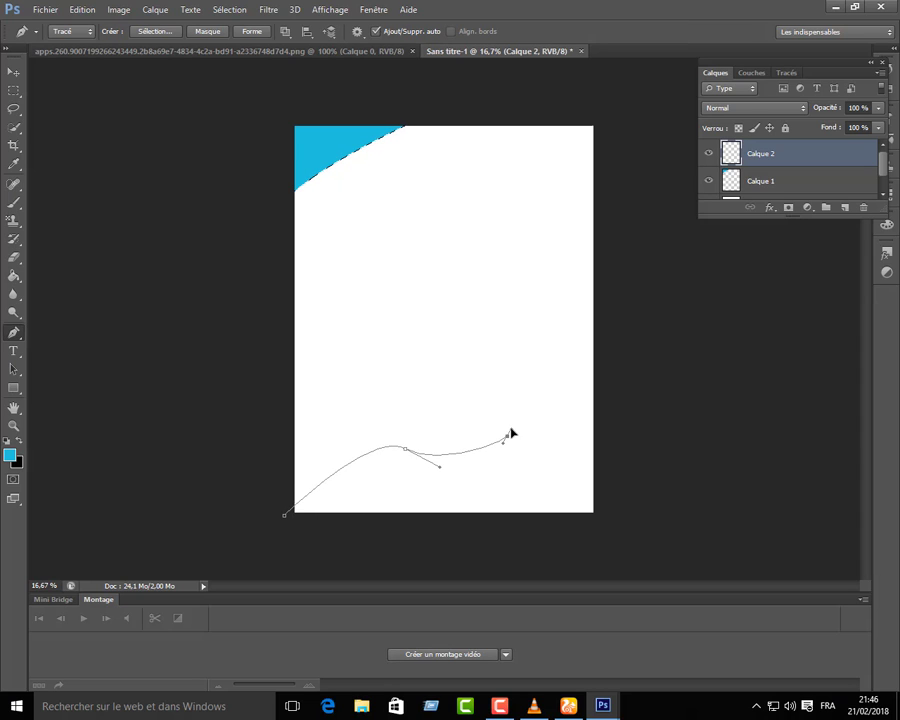
click(616, 361)
click(614, 523)
click(263, 533)
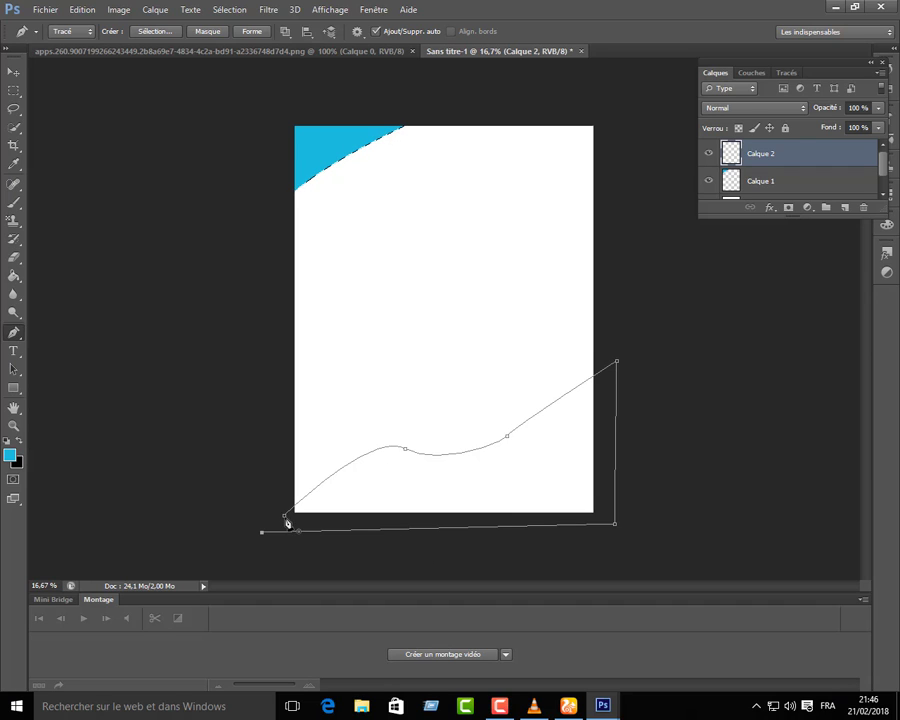
click(286, 517)
click(175, 30)
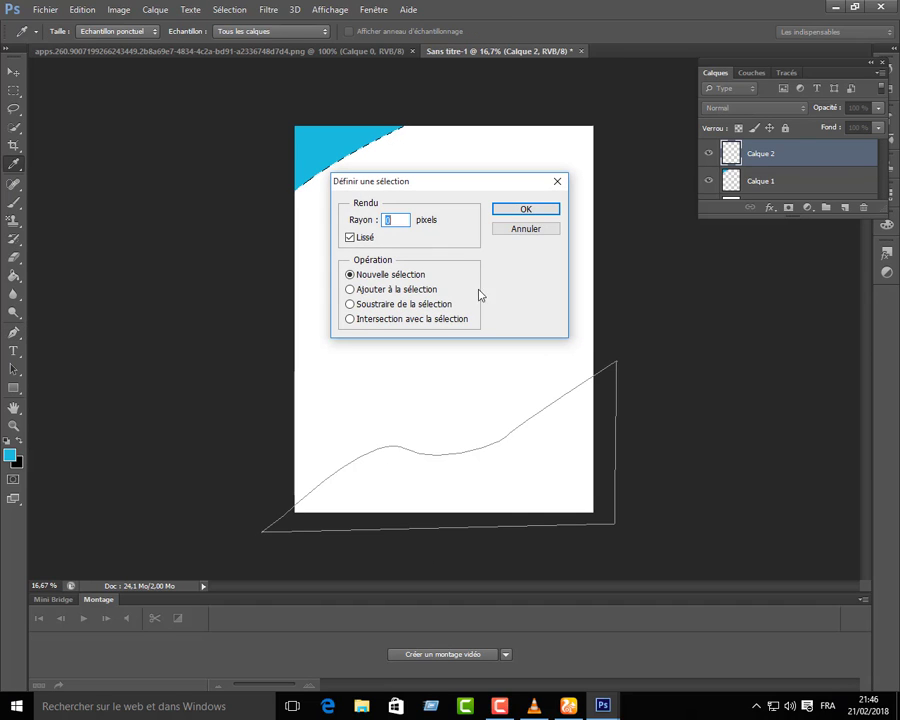
click(533, 209)
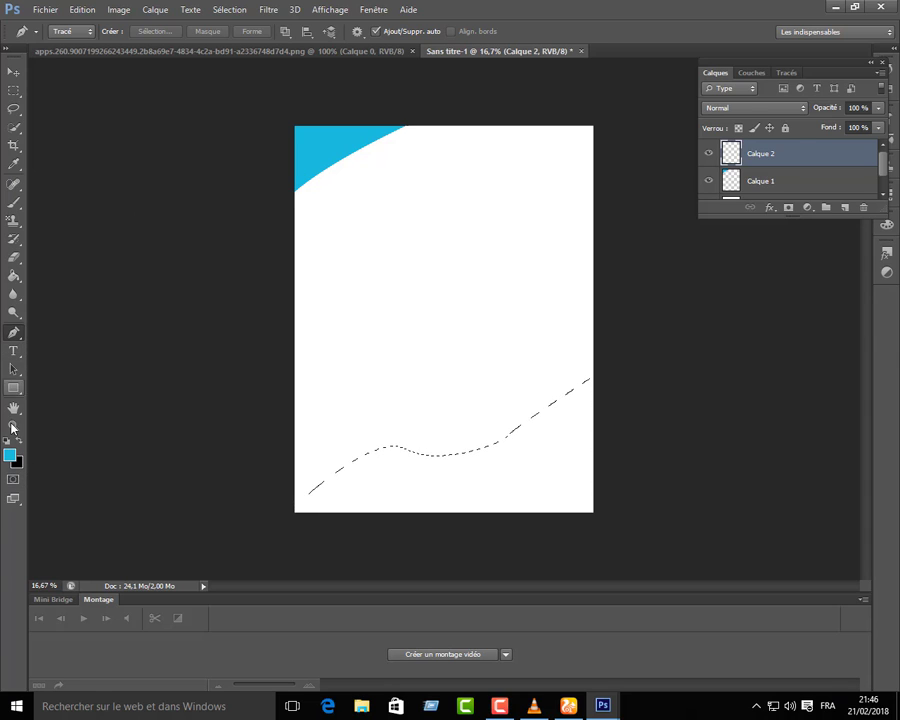
Fill the wavy bottom selection with the blue foreground colour and deselect it
click(13, 276)
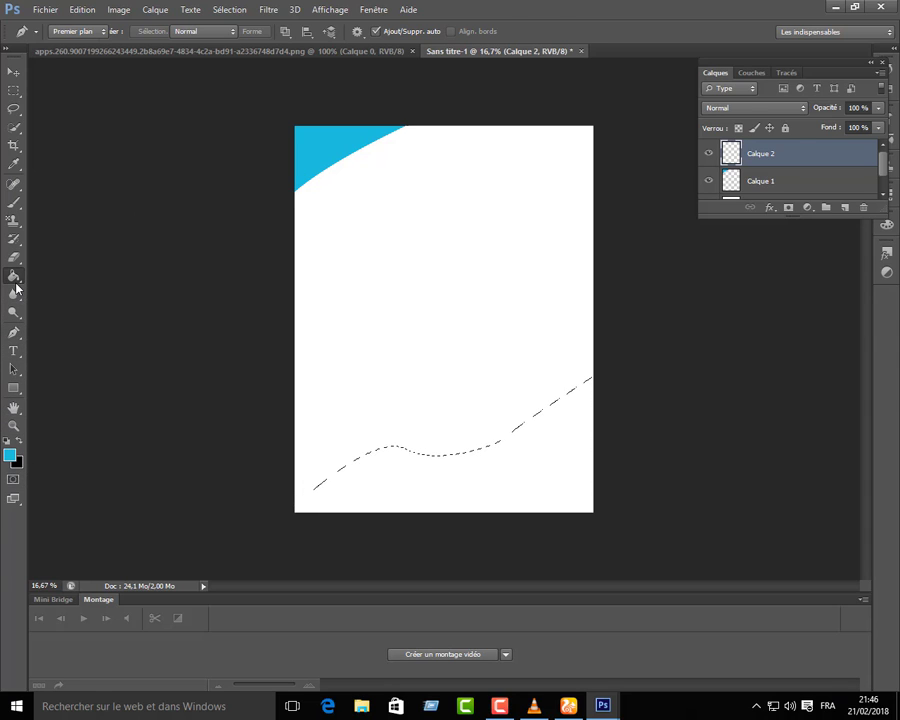
click(510, 494)
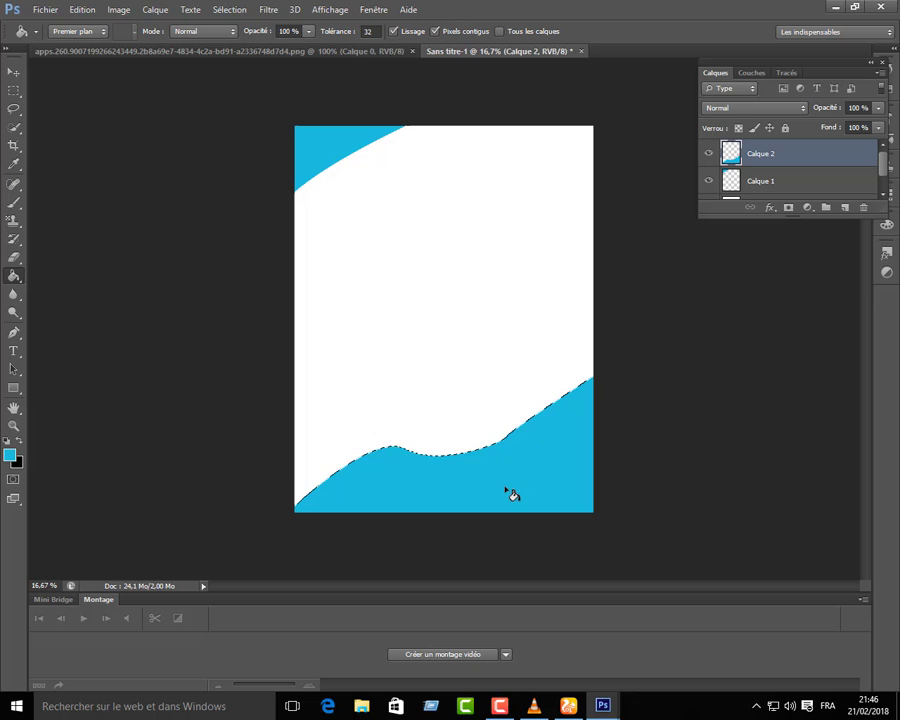
click(224, 9)
click(248, 38)
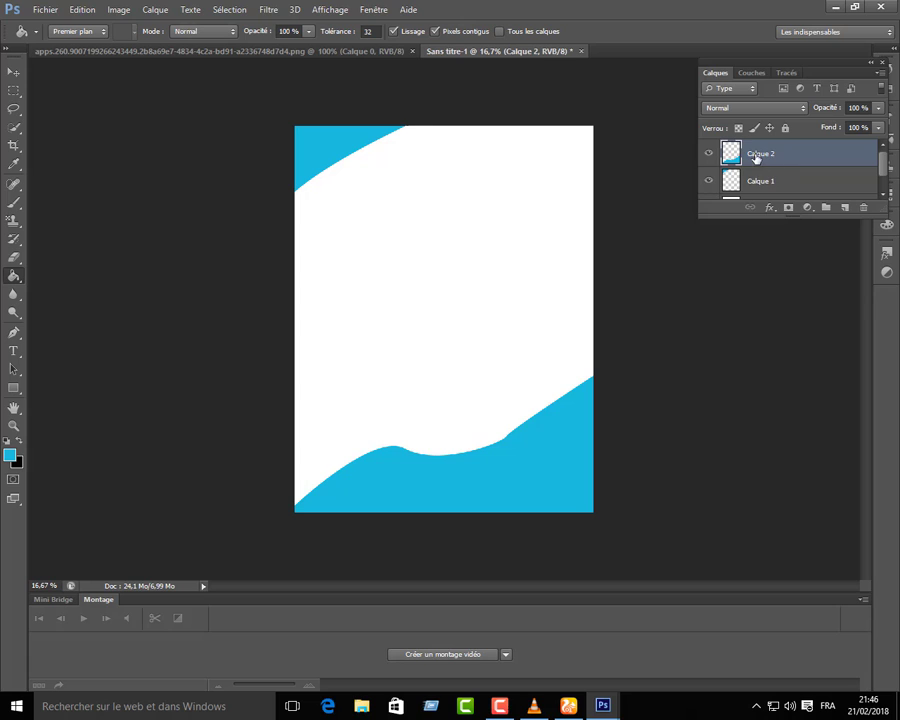
Duplicate the wave layer Calque 2 and the corner layer Calque 1, and shift the corner copy toward the page's upper left
drag(749, 153, 844, 208)
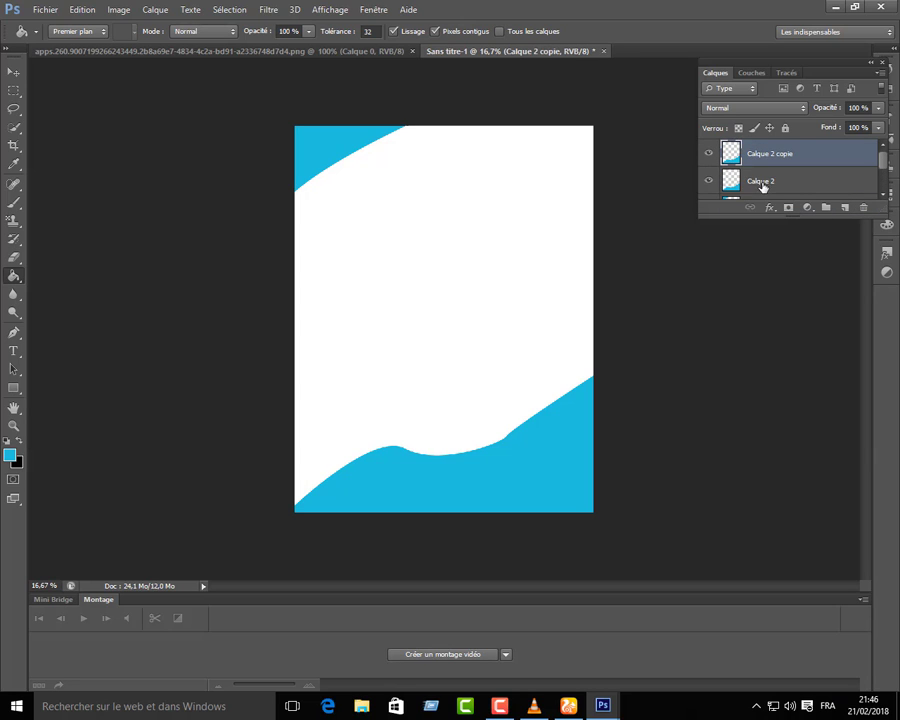
key(ctrl+z)
drag(762, 187, 844, 208)
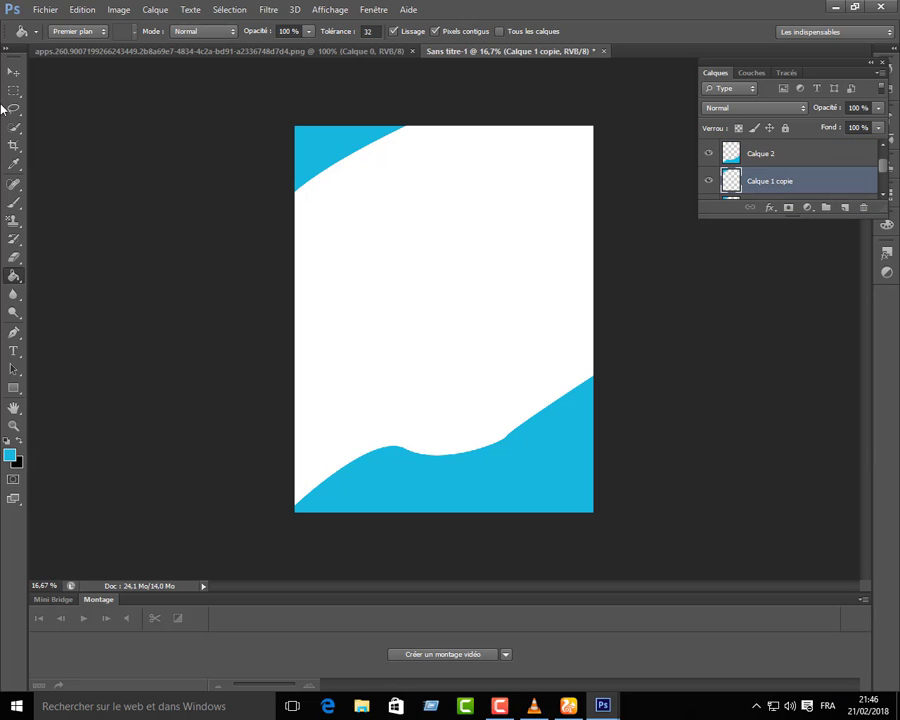
click(13, 72)
mouse_move(536, 462)
mouse_down()
mouse_move(500, 354)
mouse_move(472, 380)
mouse_up()
Duplicate the corner shape layer Calque 1 again and move this copy down and right into the page
click(741, 160)
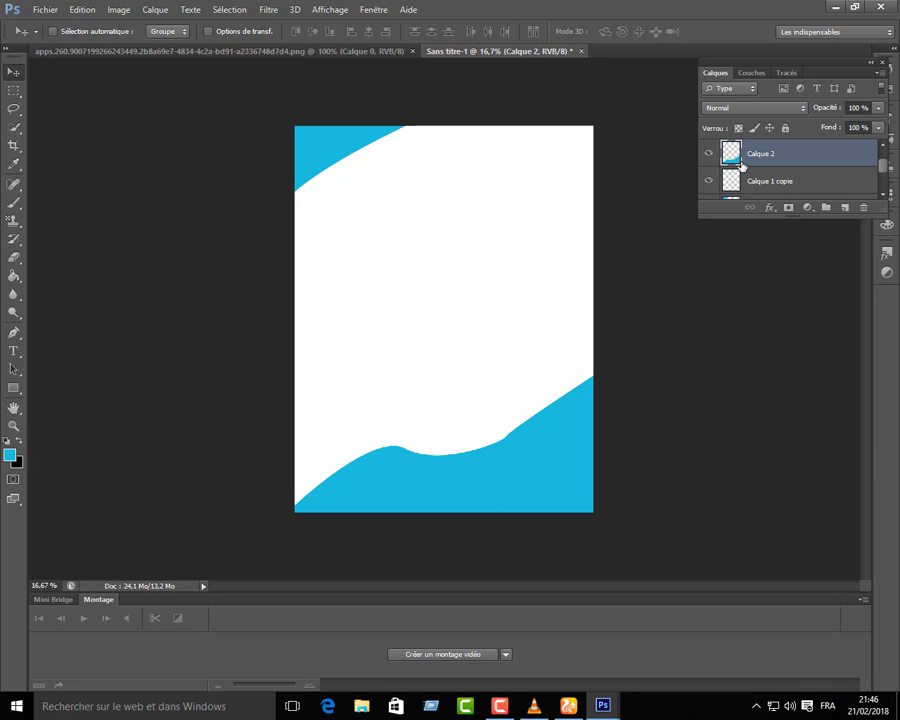
scroll(741, 170, down, 1)
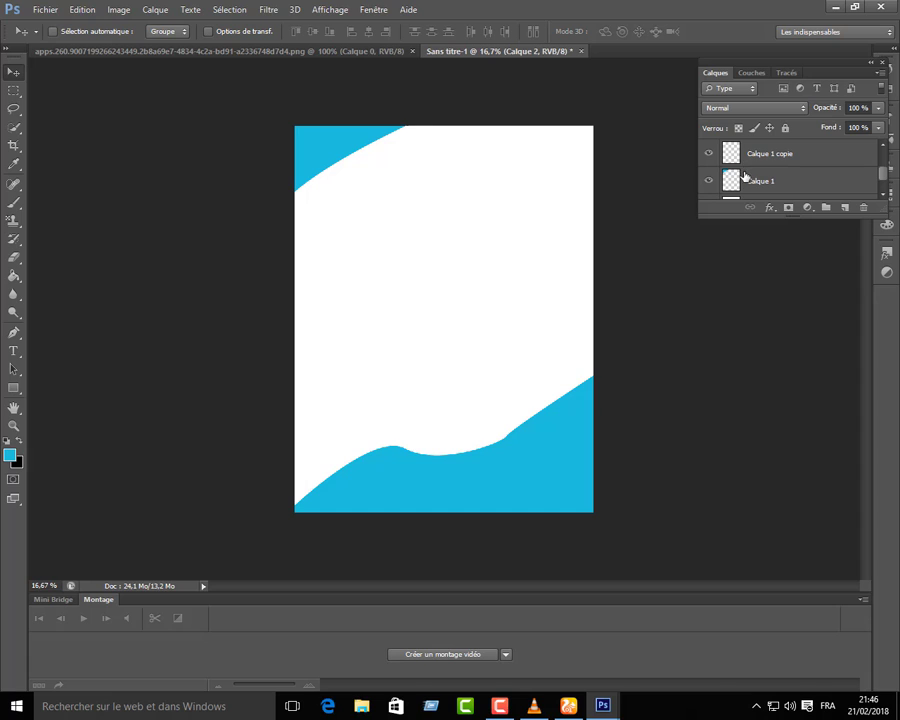
drag(741, 181, 846, 208)
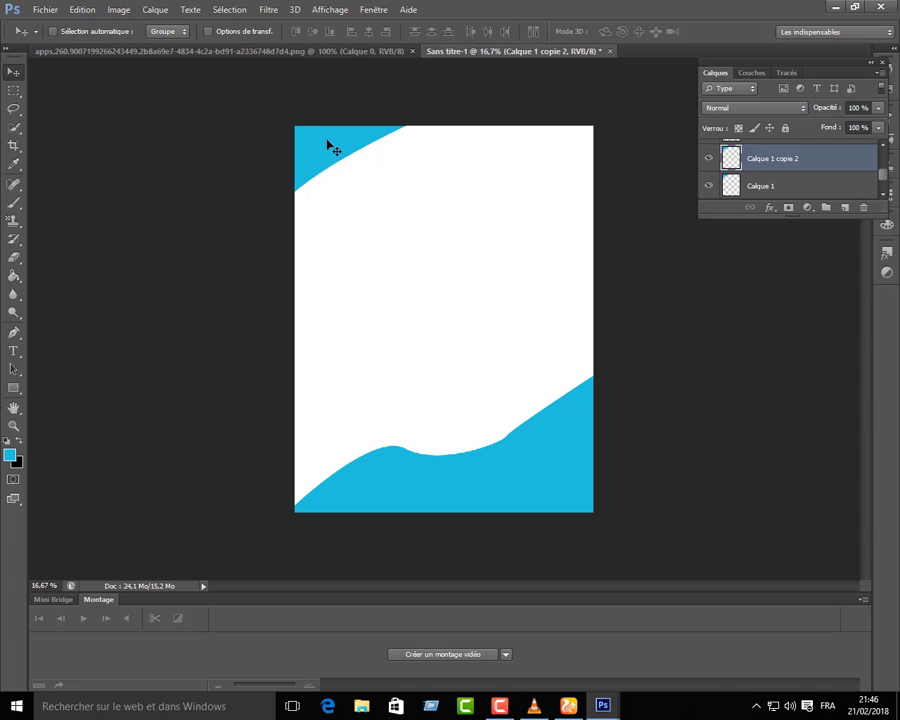
drag(333, 148, 384, 209)
Set the foreground colour to black 000000 and fill the copied corner shape with it
click(10, 455)
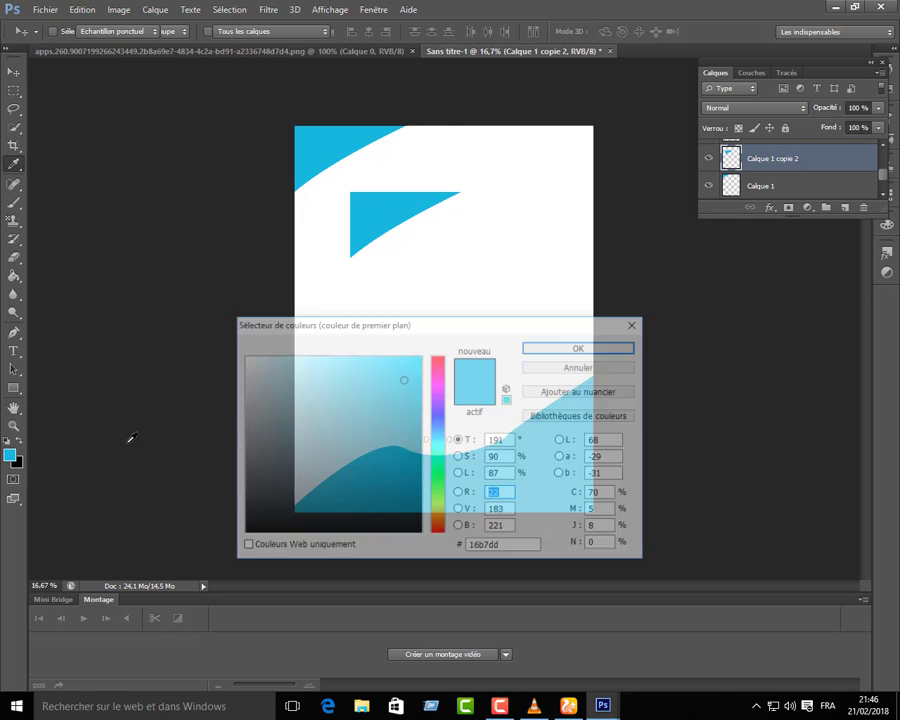
drag(250, 500, 242, 533)
click(546, 350)
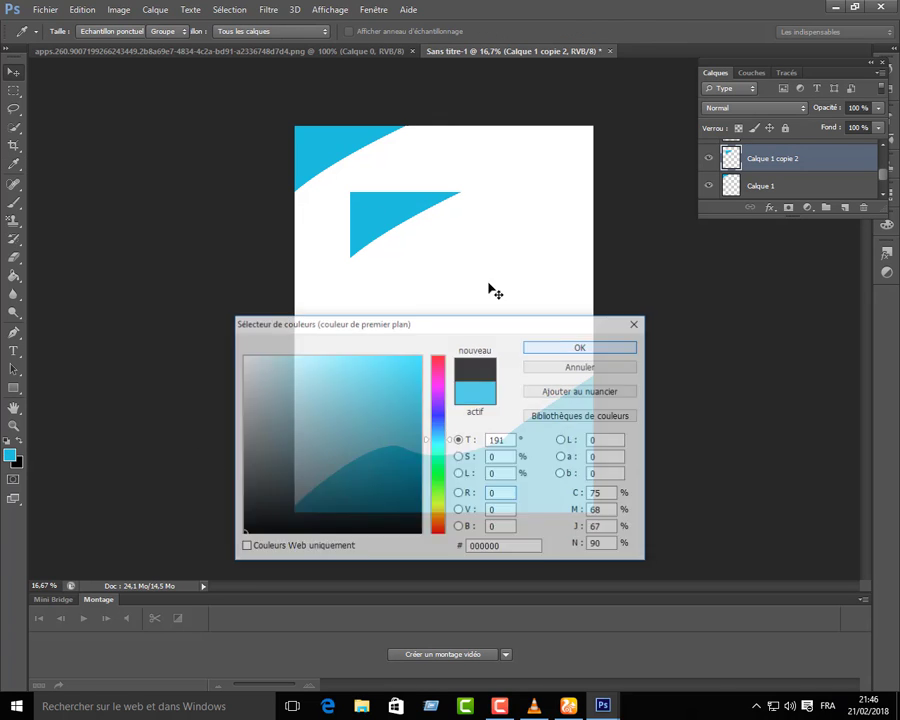
key(v)
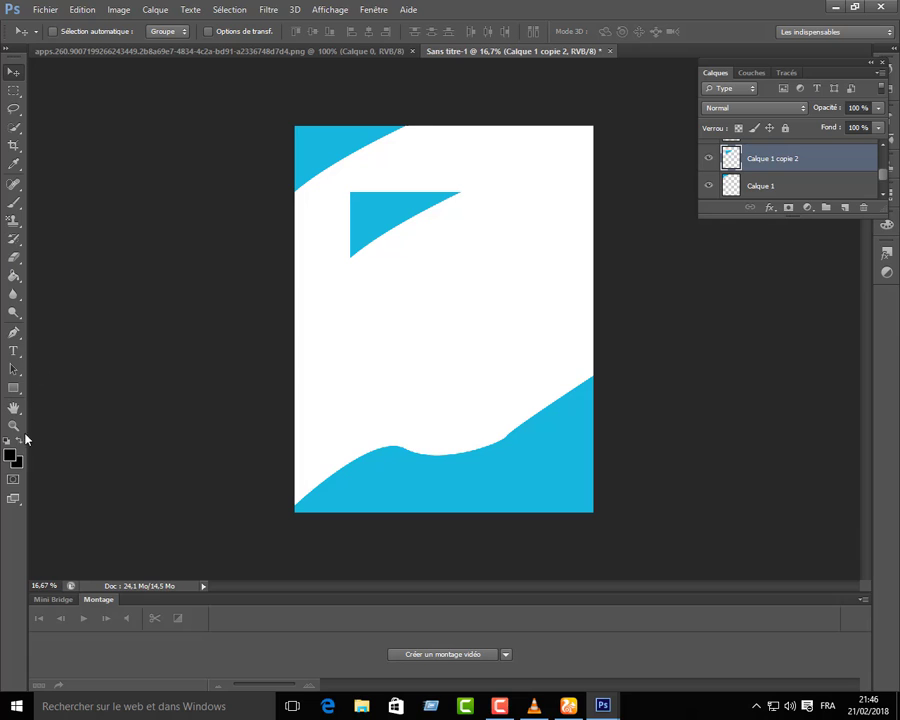
click(13, 275)
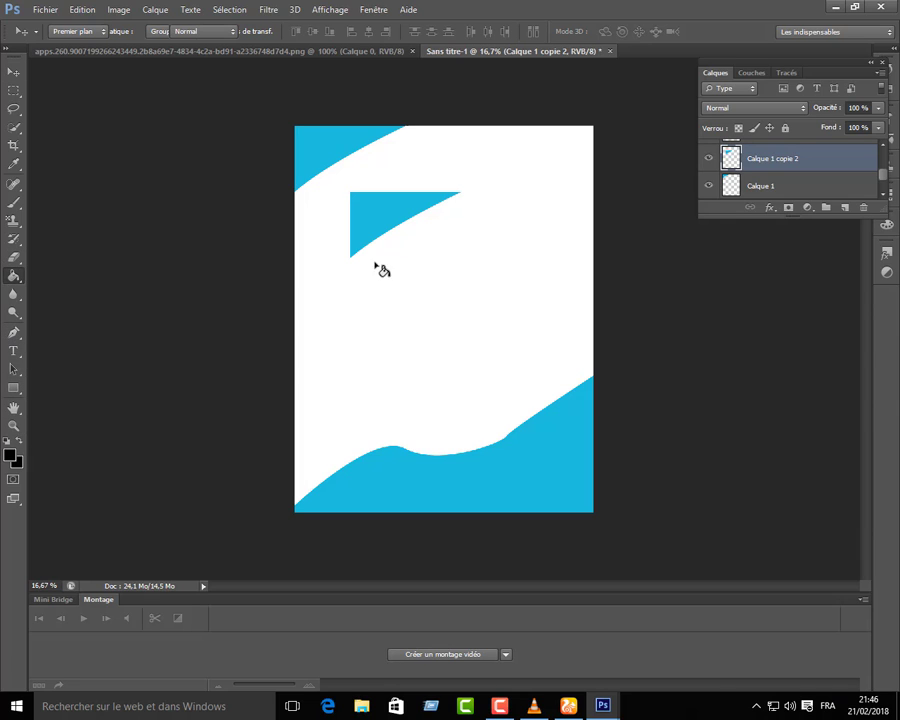
click(380, 222)
click(12, 72)
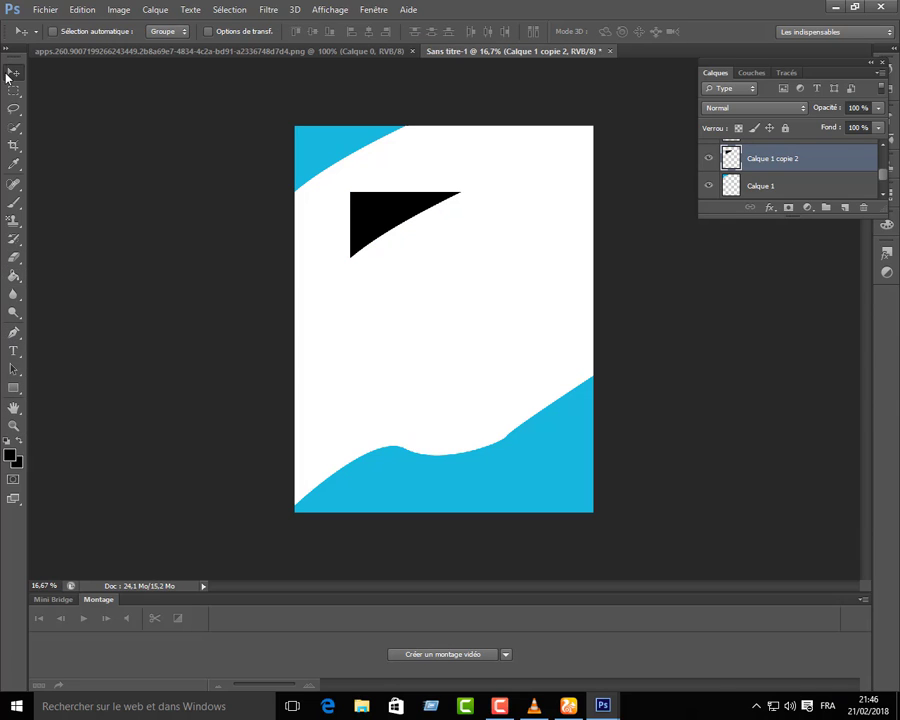
Move the wave copy layer Calque 2 copie up toward the middle of the page and fill it with black
scroll(741, 175, up, 3)
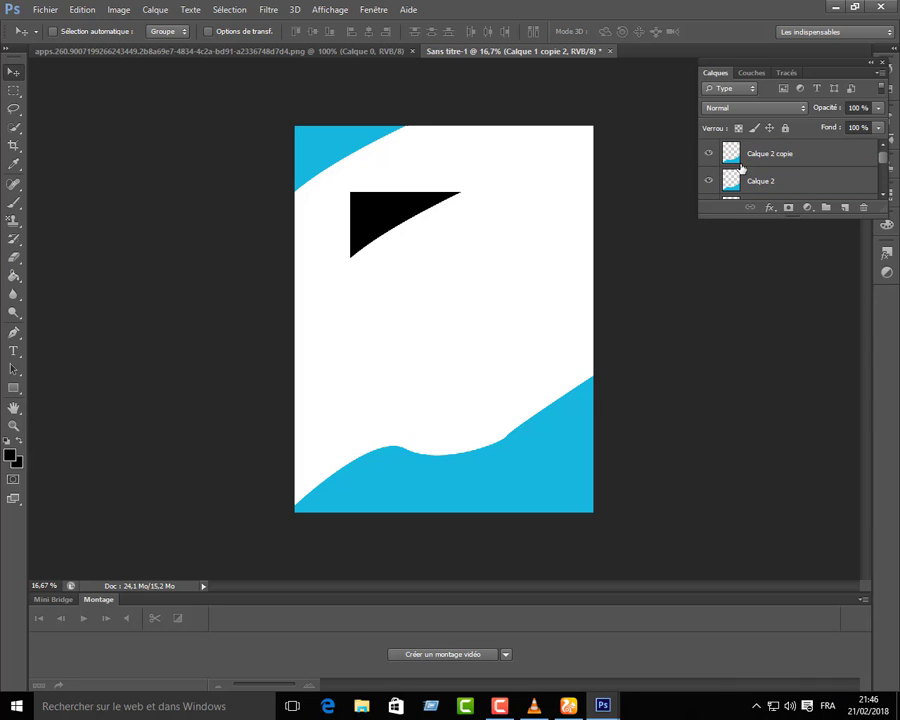
click(741, 161)
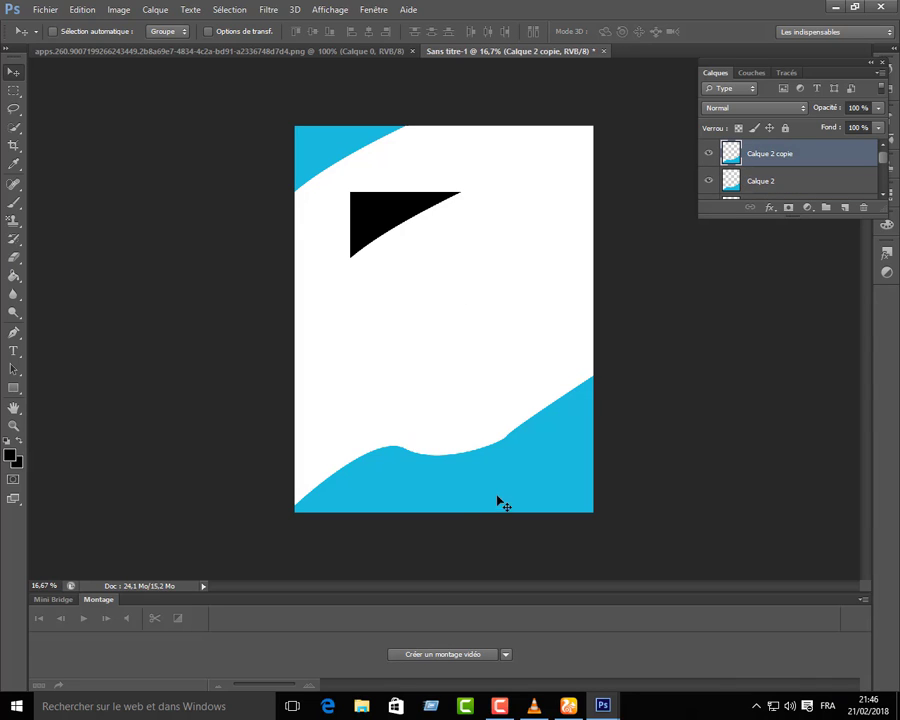
drag(497, 496, 448, 380)
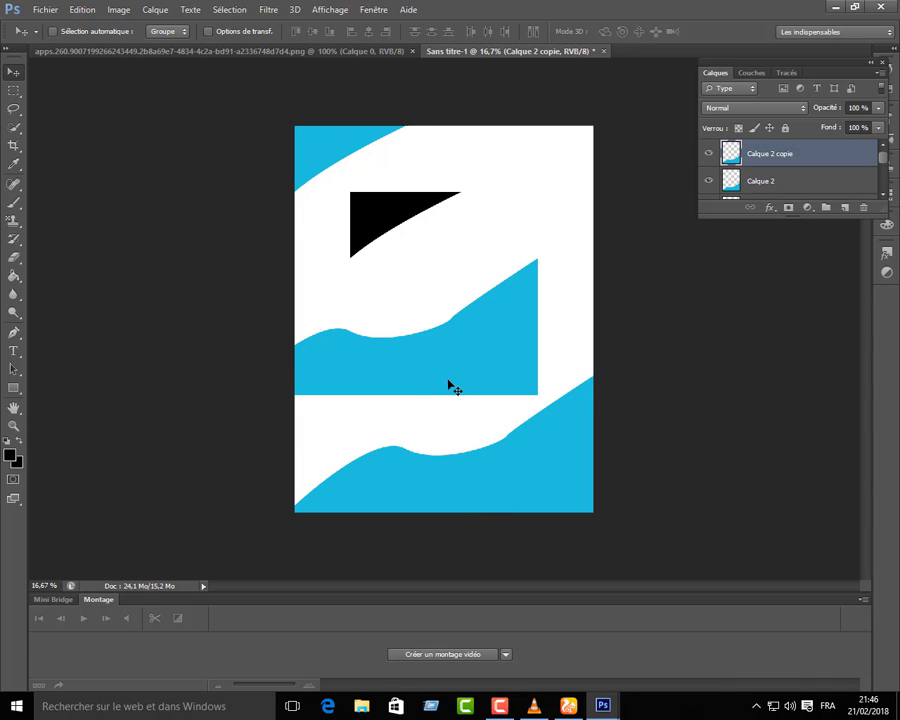
click(13, 277)
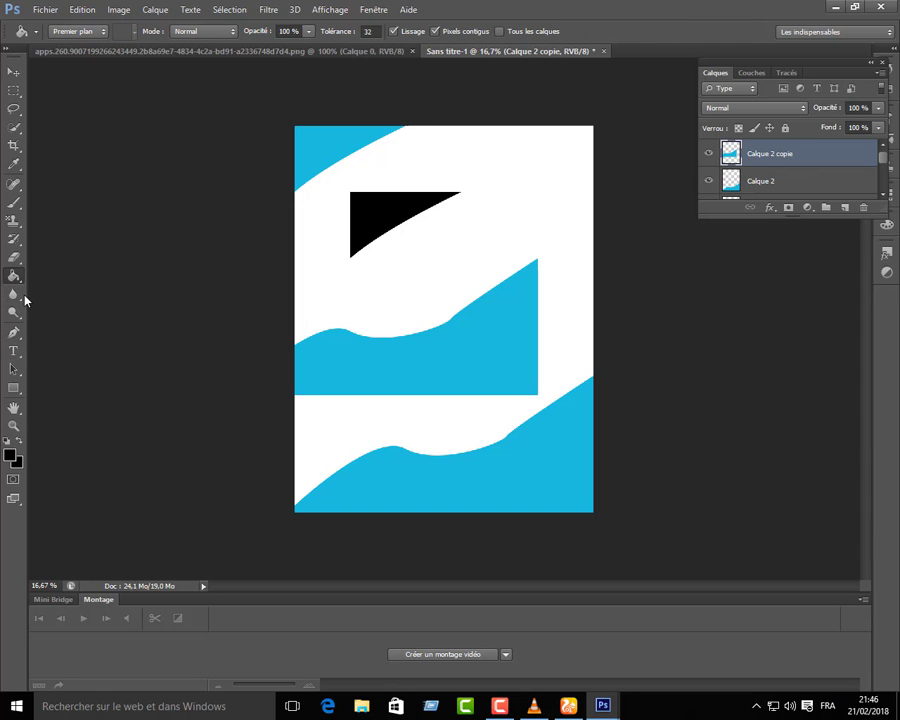
click(456, 345)
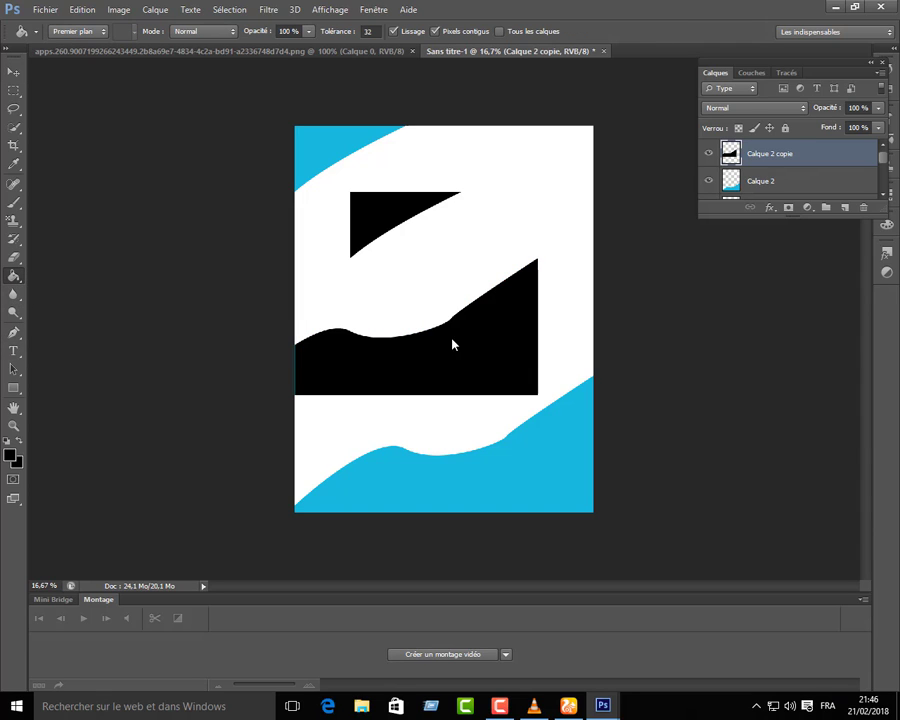
Fill the remaining blue part of the wave copy with black and move the copy down over the blue wave at the page bottom
click(12, 70)
mouse_move(432, 335)
mouse_down()
mouse_move(520, 440)
mouse_move(520, 476)
mouse_move(509, 384)
mouse_move(492, 390)
mouse_up()
click(13, 276)
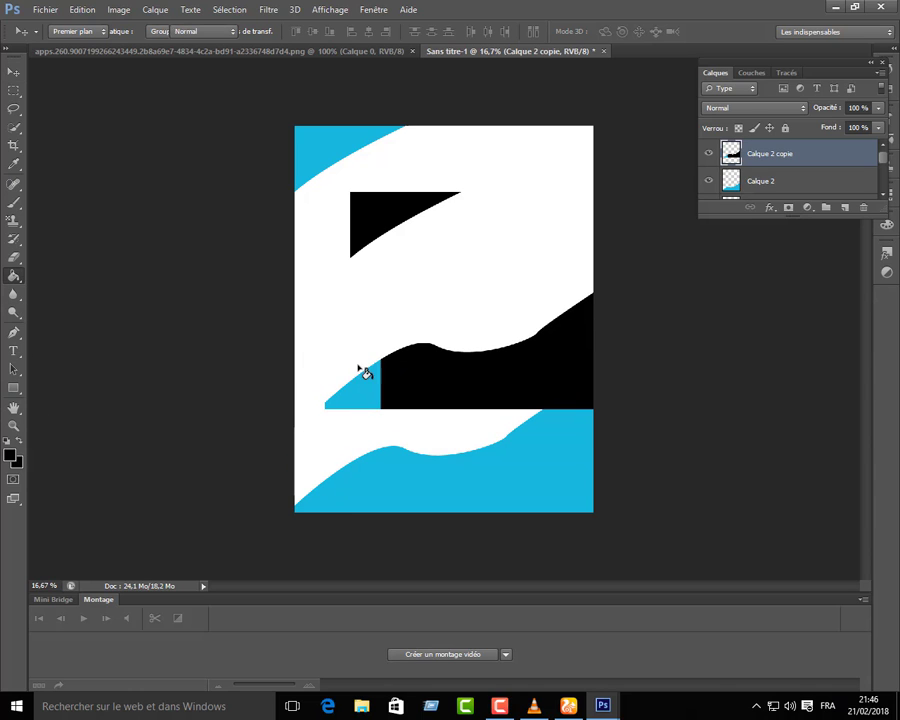
click(368, 390)
click(12, 74)
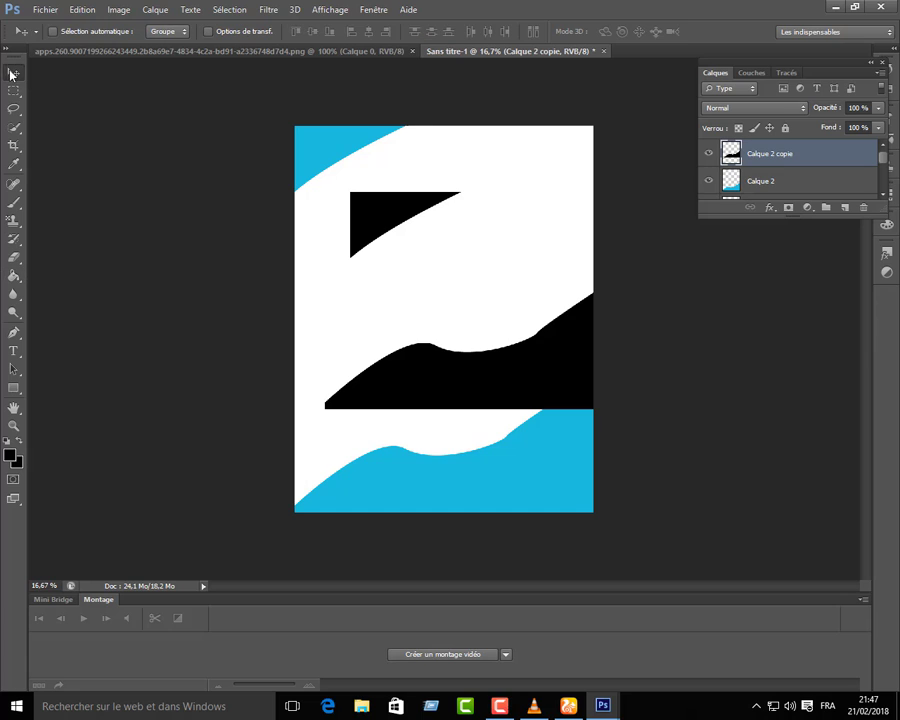
drag(481, 393, 459, 523)
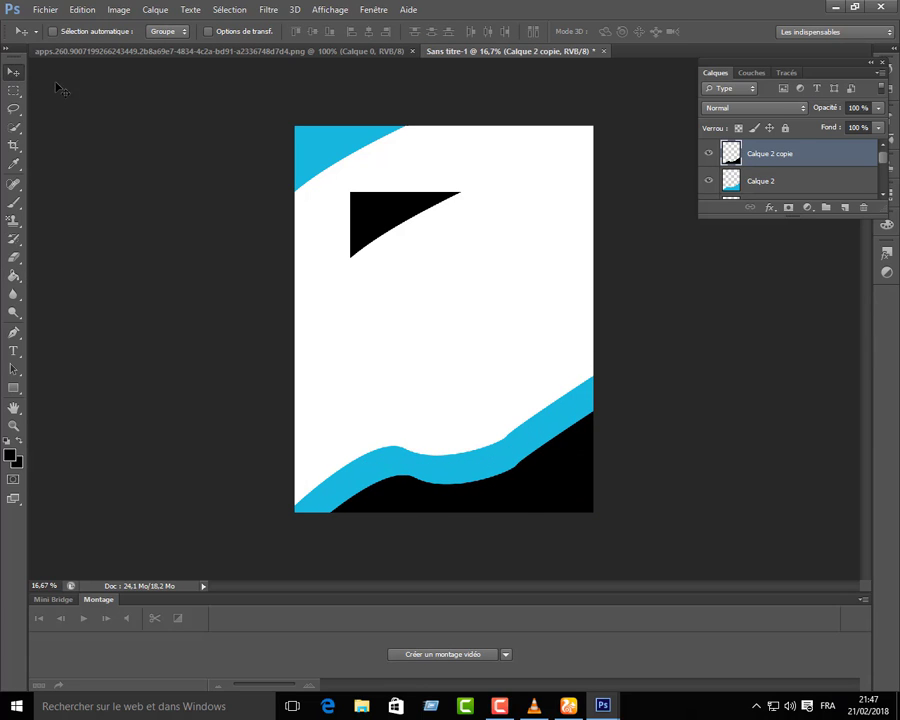
Scale the black wave to about 121% in width and height, positioned to leave a blue band along its upper edge, and apply the transformation
click(209, 32)
drag(604, 405, 642, 376)
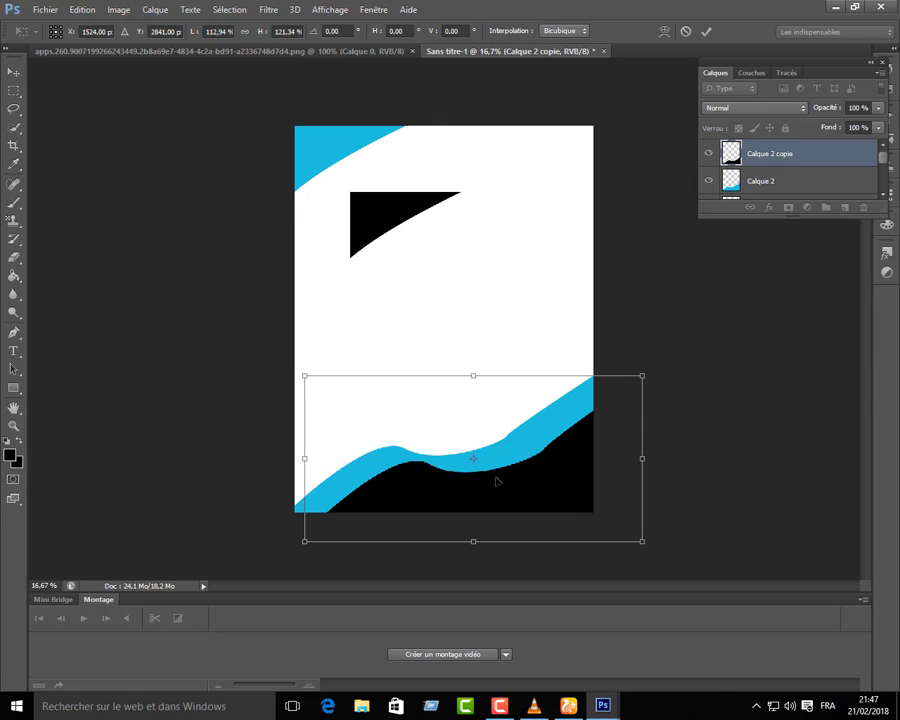
drag(497, 482, 471, 490)
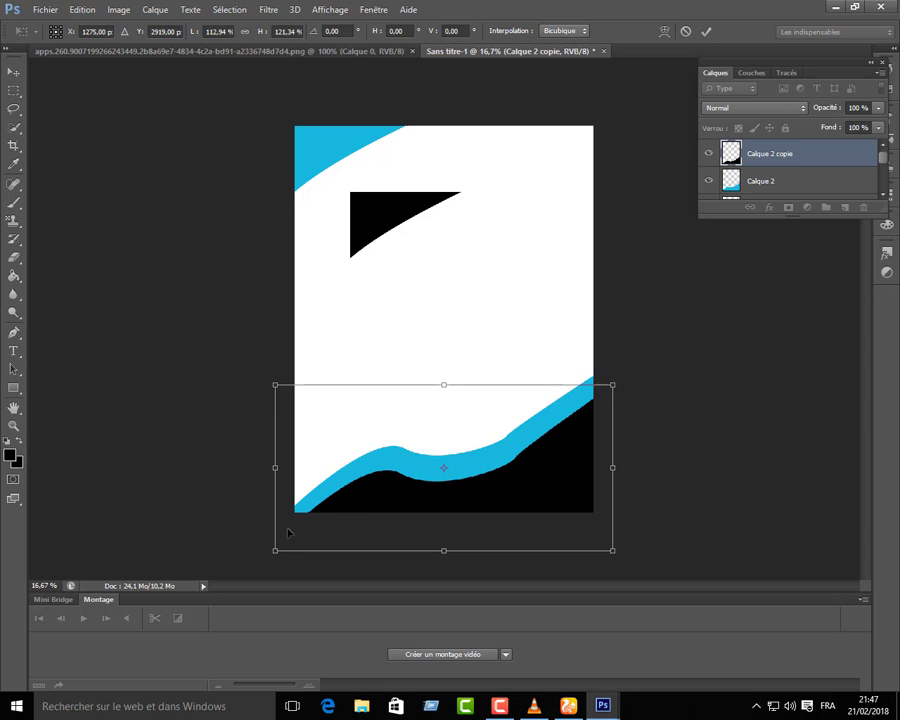
drag(278, 470, 252, 471)
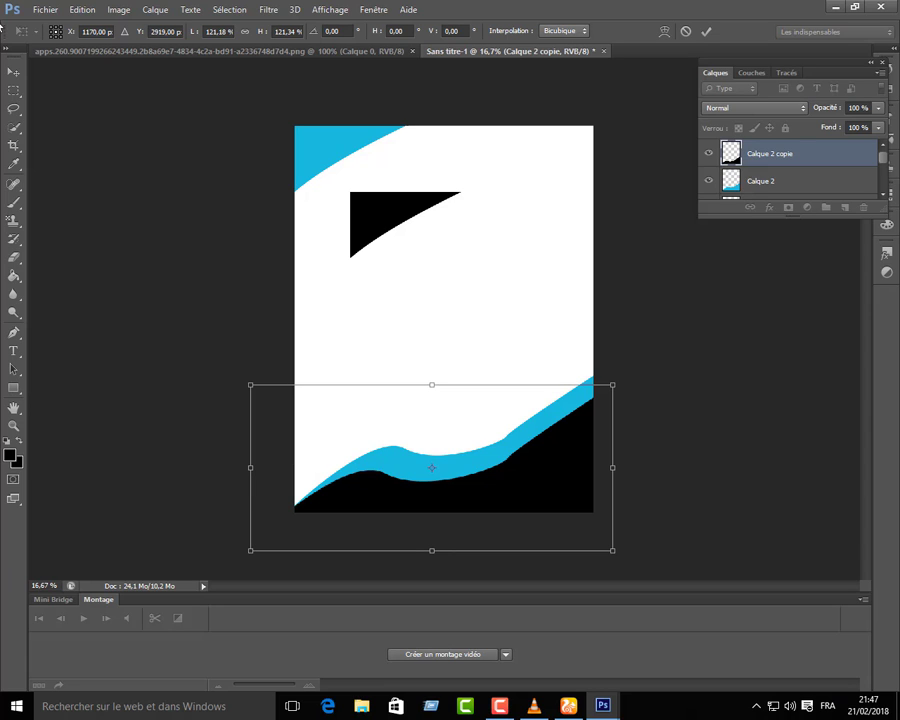
click(13, 72)
click(404, 258)
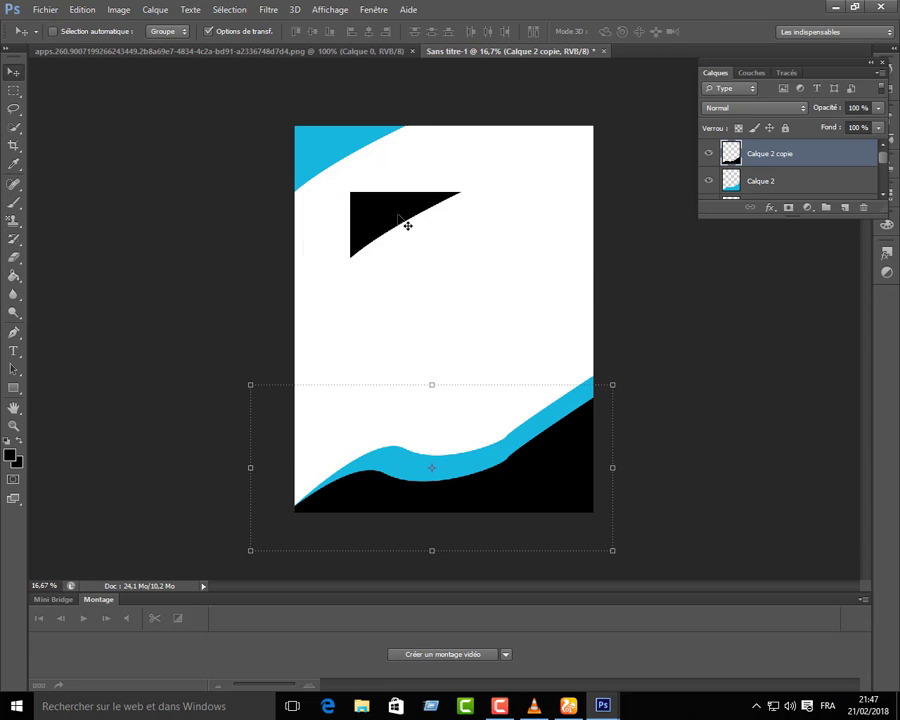
Move the black corner copy Calque 1 copie 2 over the blue upper-left corner shape, leaving a blue band along its curve
scroll(808, 179, down, 2)
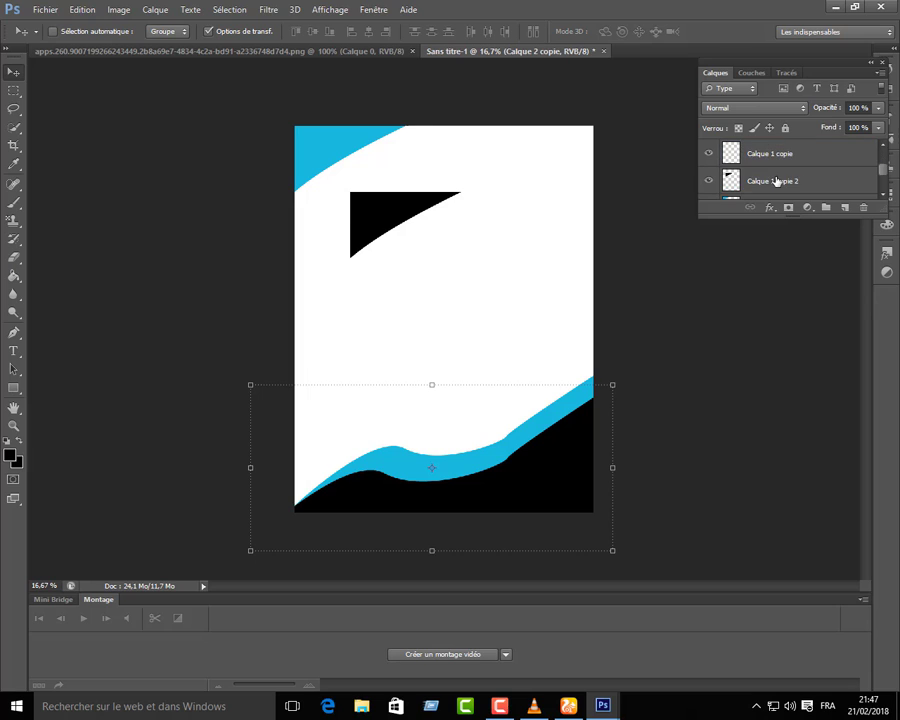
click(778, 181)
drag(354, 192, 318, 152)
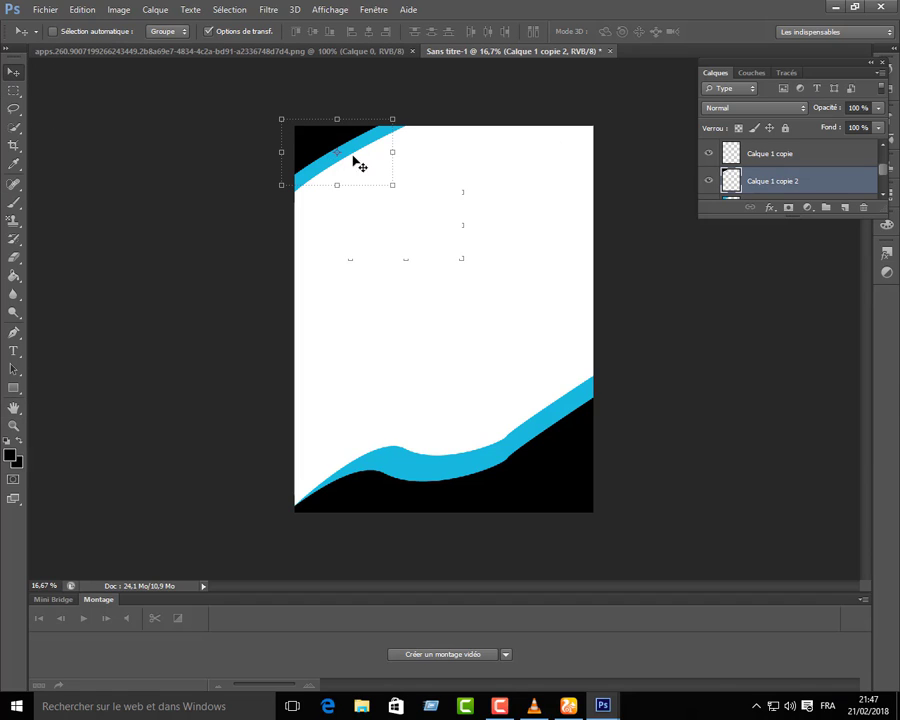
Add a new empty layer directly above Calque 1 copie
click(770, 153)
scroll(793, 178, up, 2)
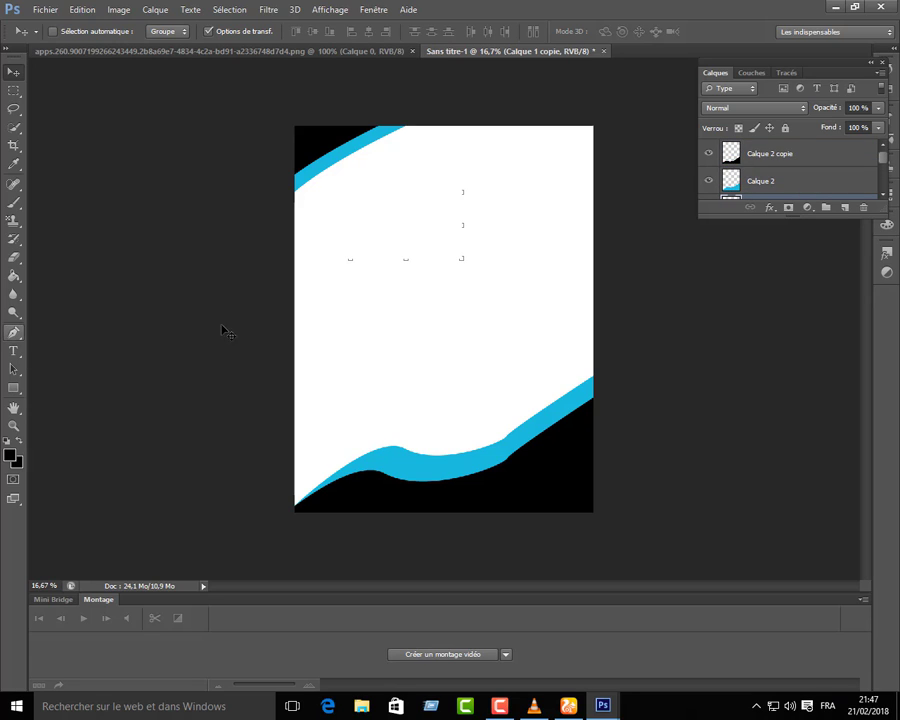
click(842, 208)
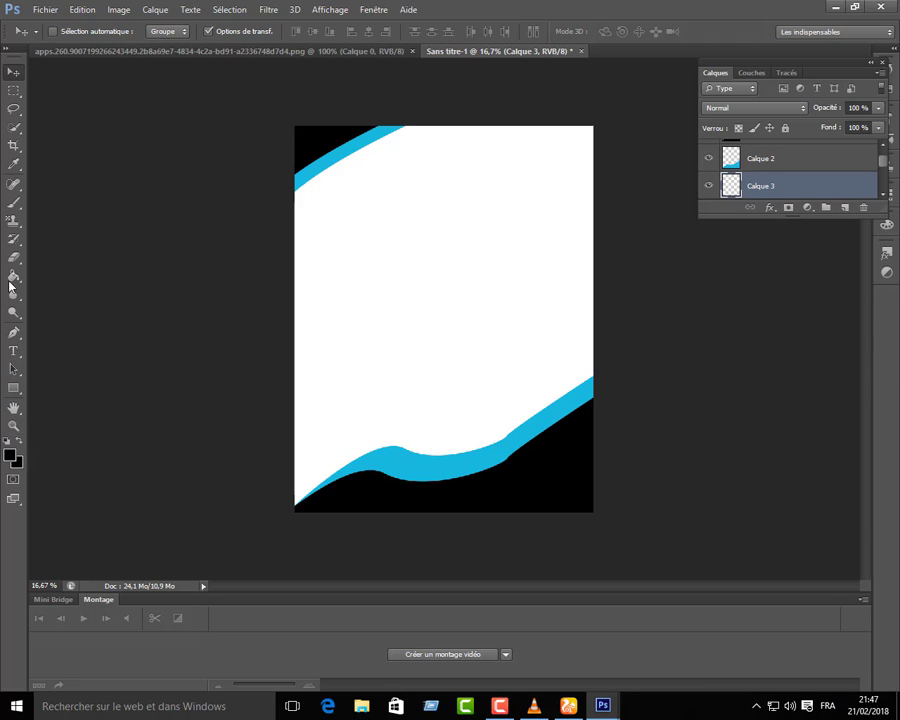
Draw a closed curved path around the page's upper-right corner with the Pen tool and convert it to a new selection with a 0-pixel radius
click(13, 333)
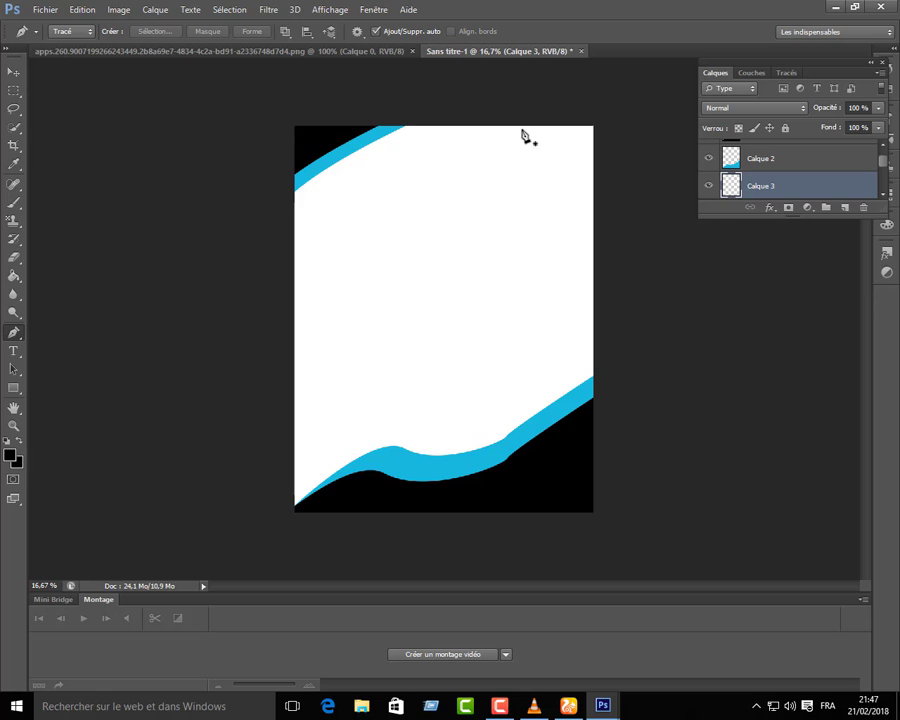
click(496, 114)
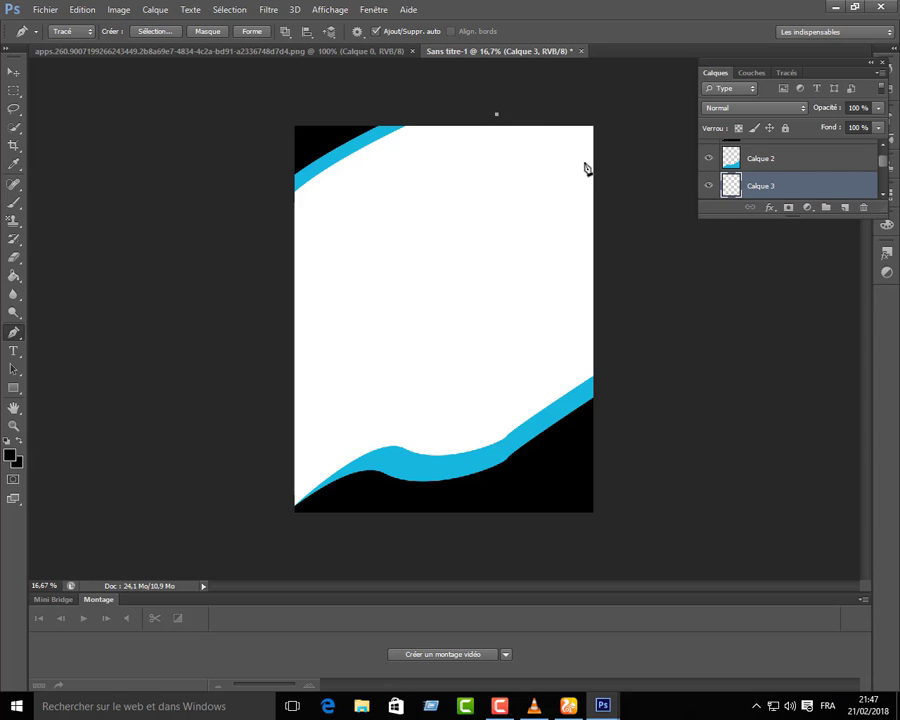
drag(619, 185, 639, 263)
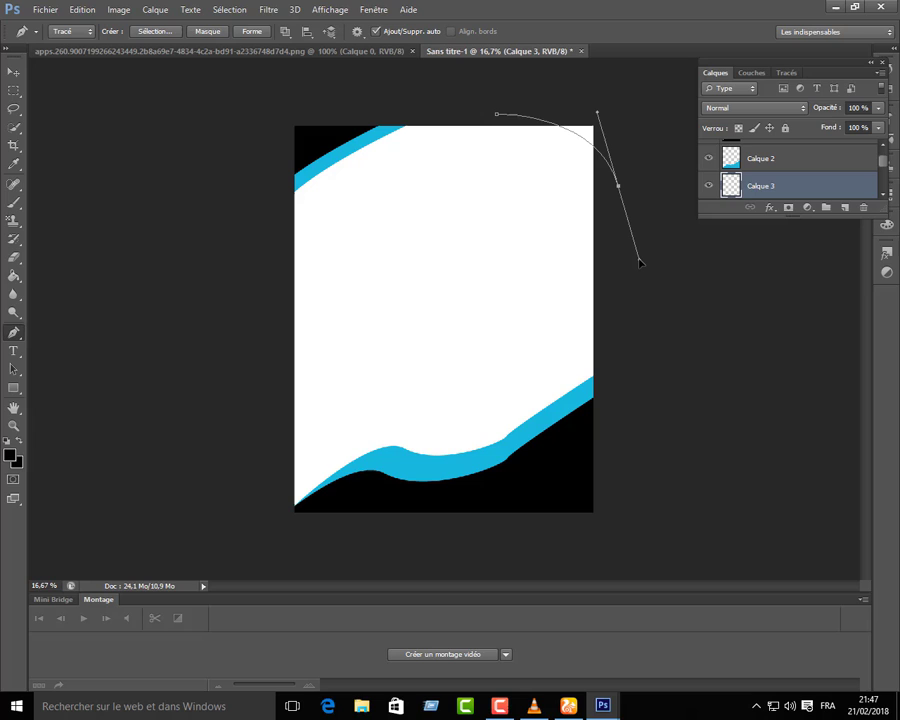
click(614, 80)
click(494, 90)
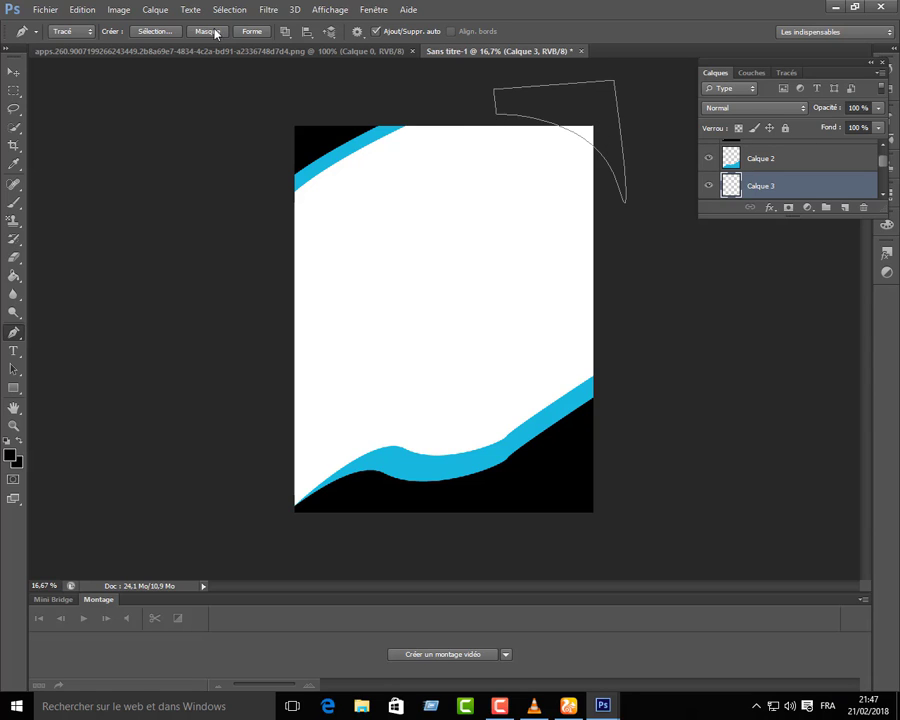
click(171, 33)
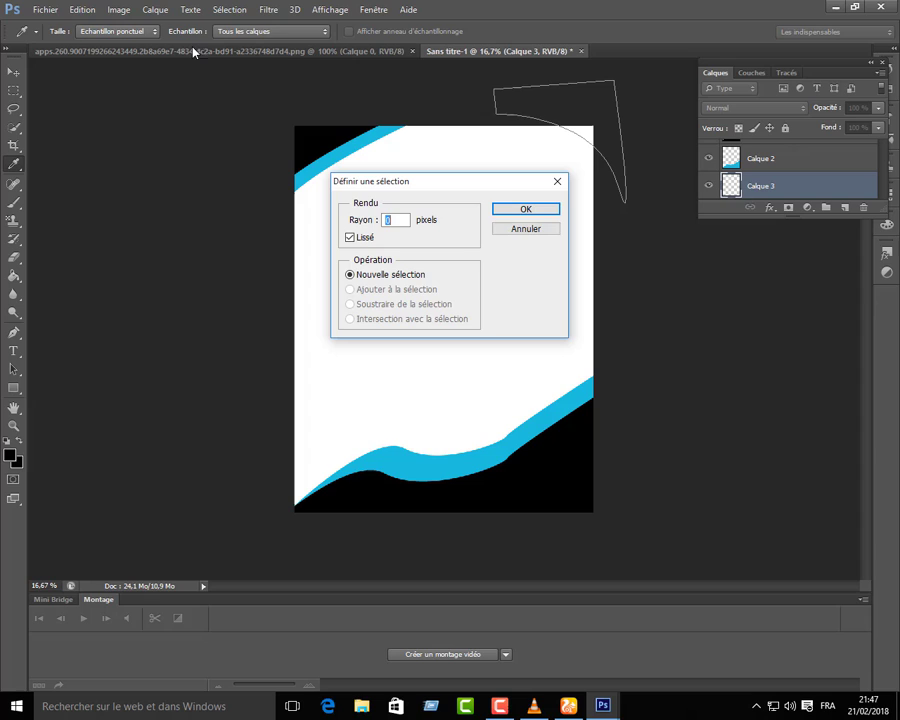
click(537, 212)
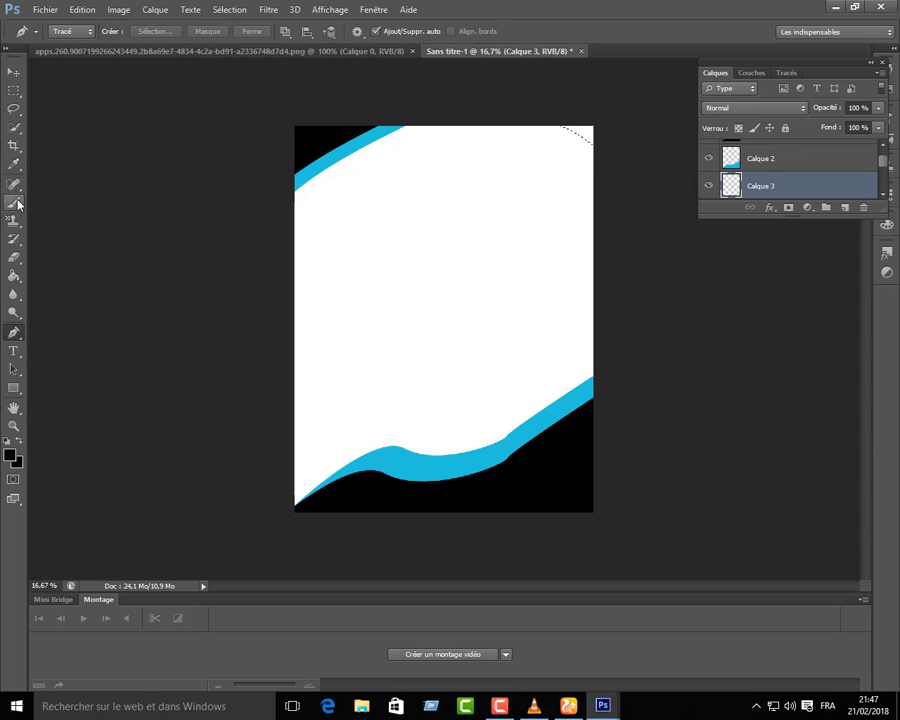
Sample the blue of the existing shapes, fill the upper-right corner selection with it and deselect
click(13, 163)
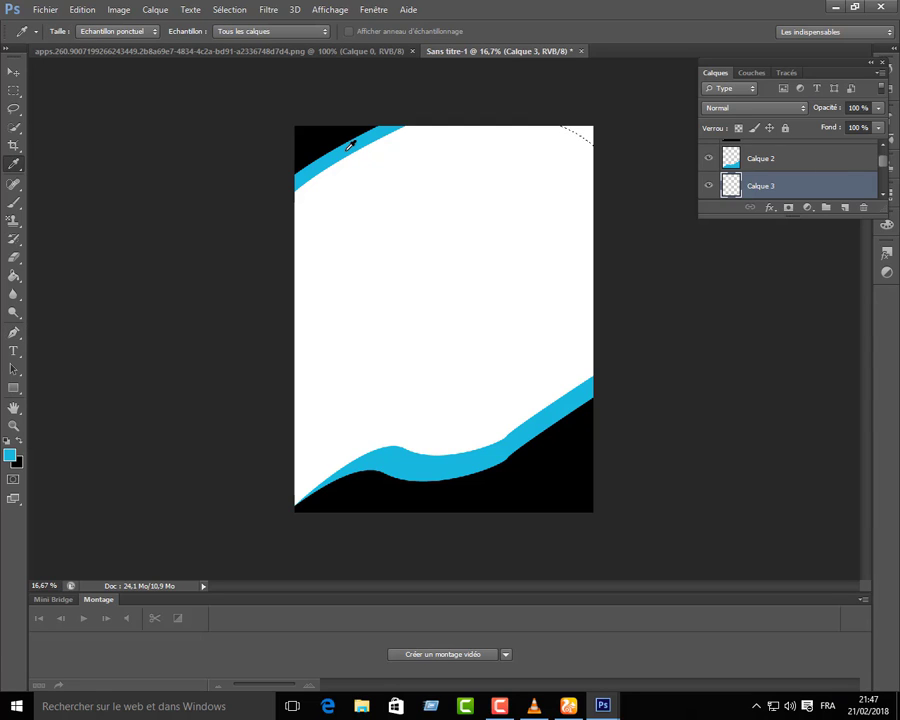
click(13, 275)
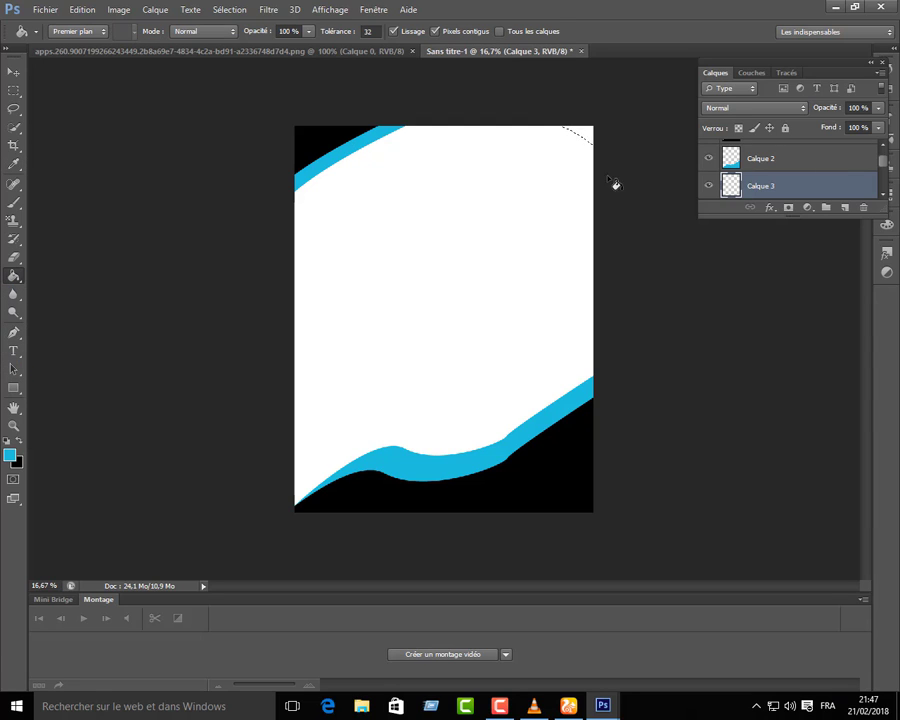
click(594, 141)
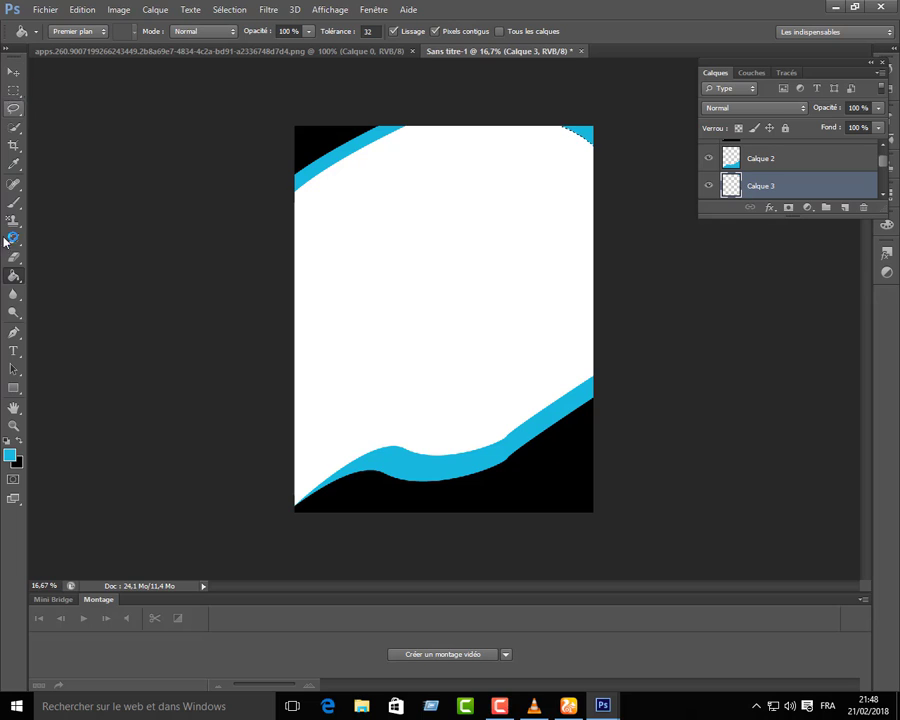
click(12, 72)
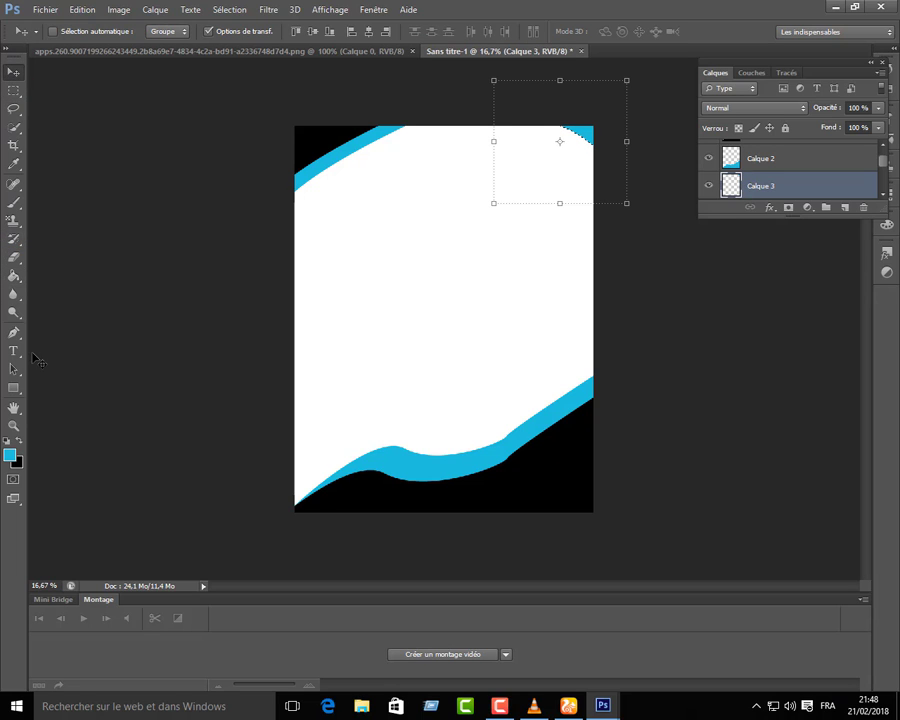
click(229, 10)
click(248, 40)
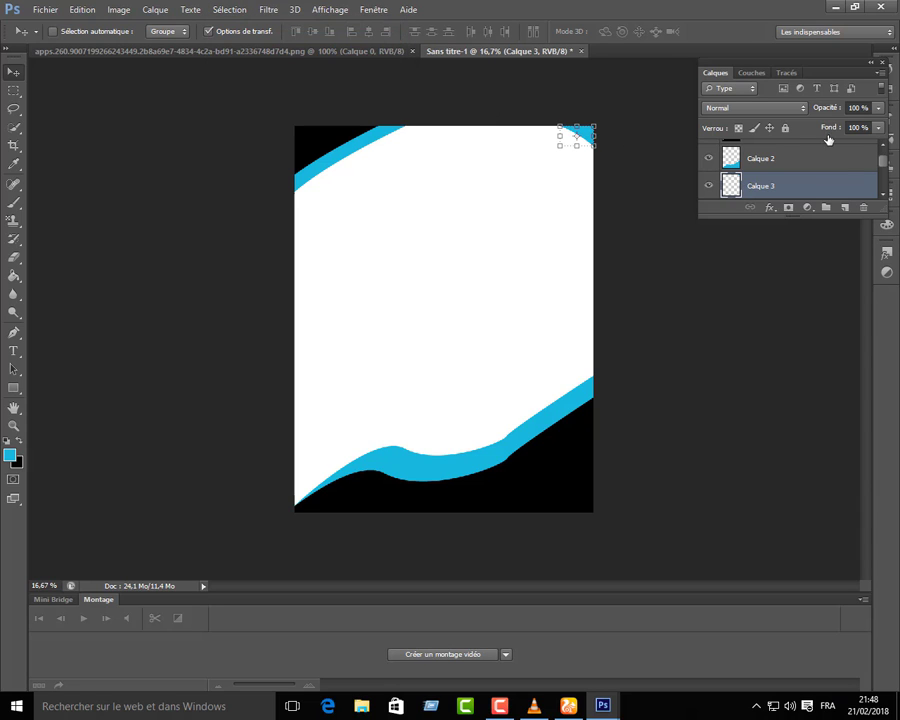
Hide the transform controls, duplicate the corner layer Calque 3 and move the copy down and left into the page
click(210, 32)
drag(766, 187, 845, 207)
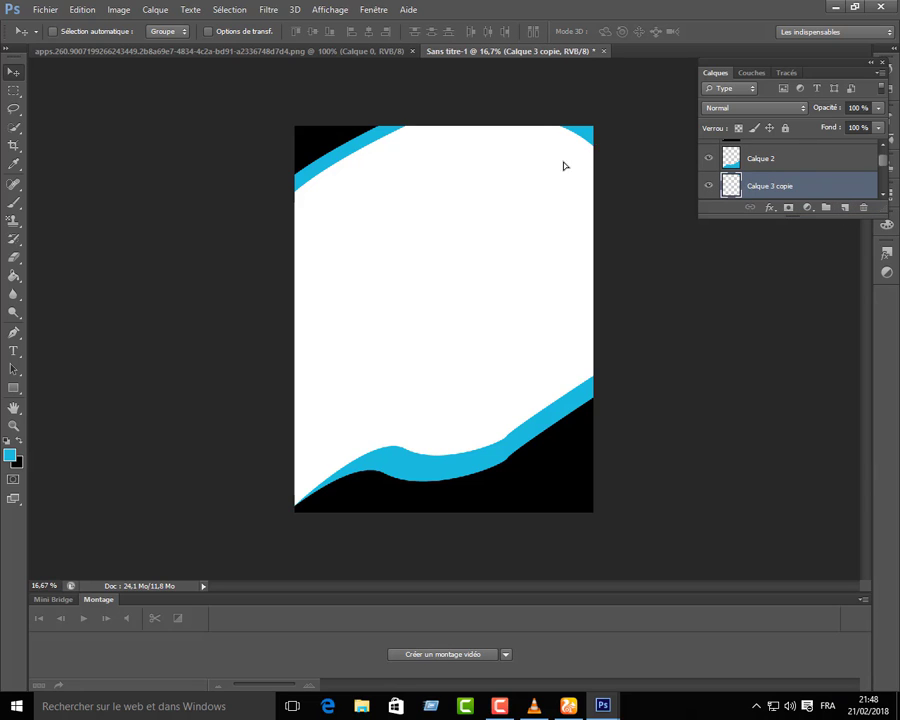
drag(564, 166, 521, 215)
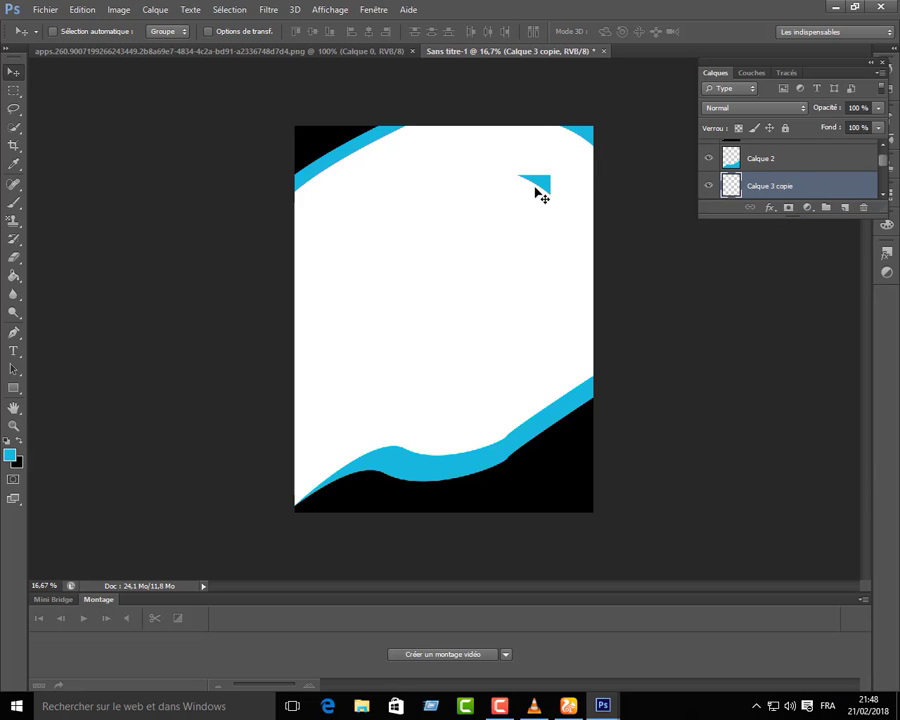
Set the foreground colour to black 000000 and fill the small corner shape copy with it
click(12, 456)
drag(300, 480, 236, 554)
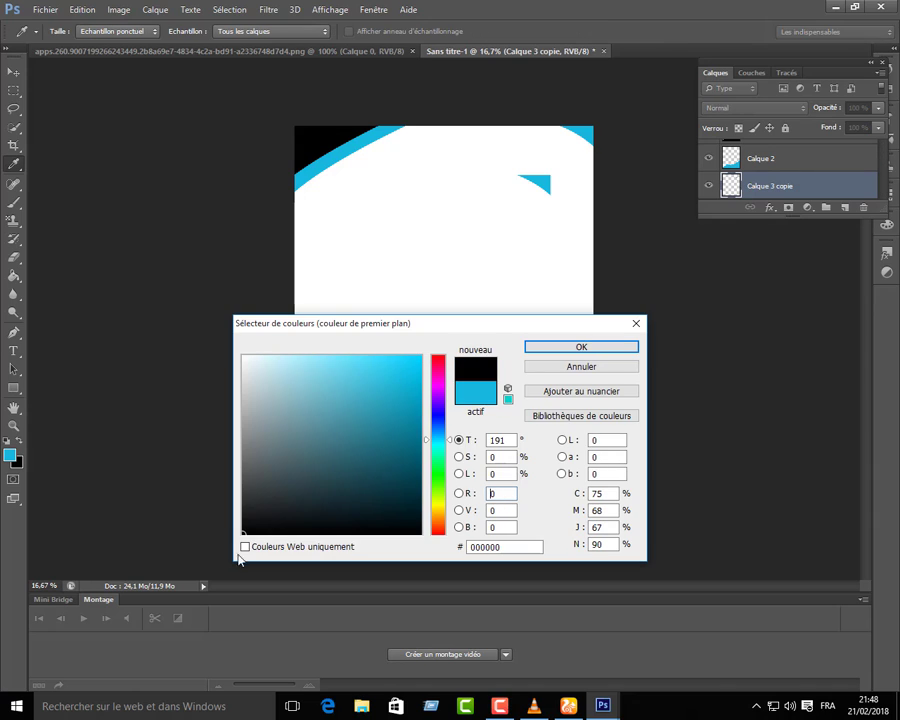
click(566, 347)
key(v)
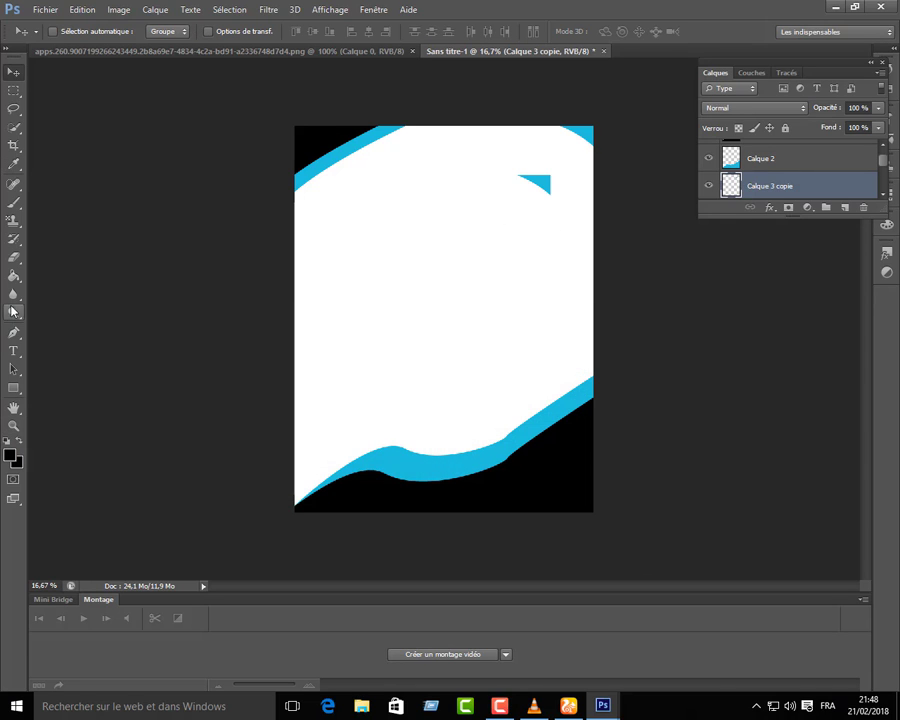
key(g)
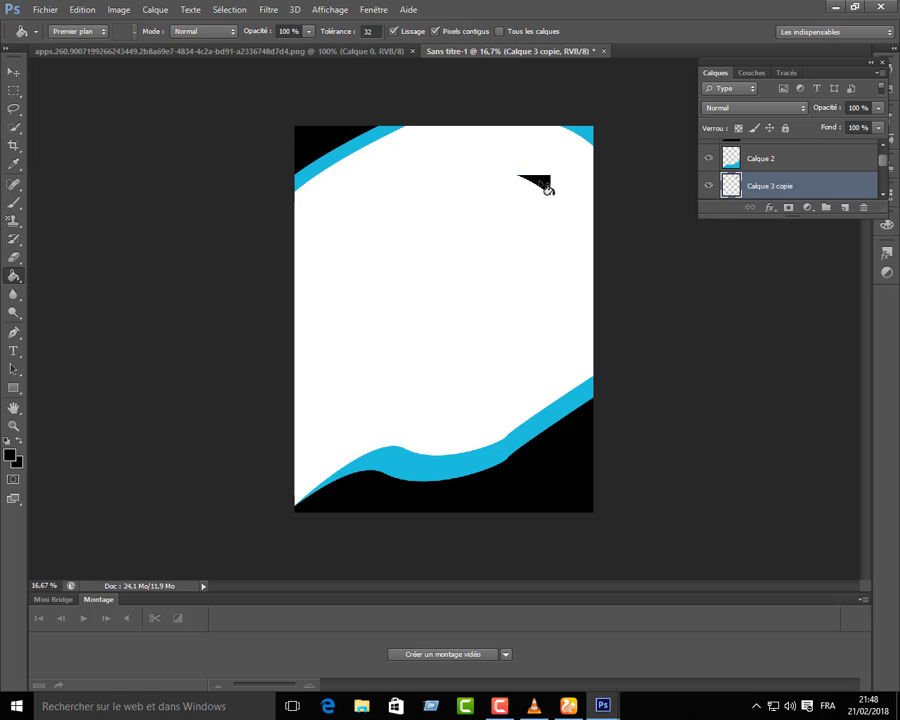
Move the black corner copy over the blue upper-right corner shape, leaving a thin blue band along its curve
click(13, 72)
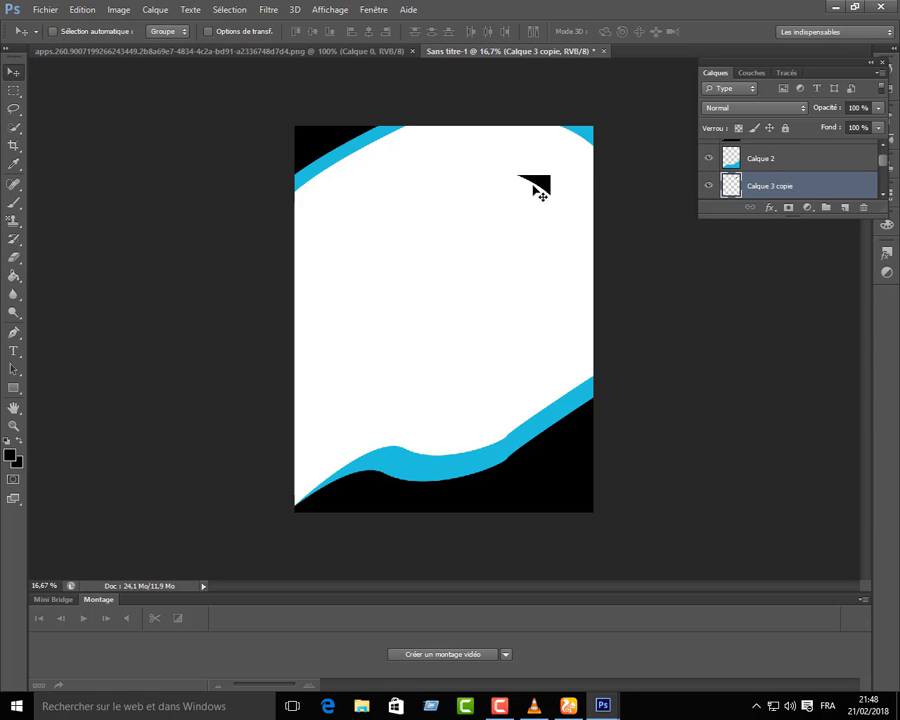
drag(541, 196, 592, 133)
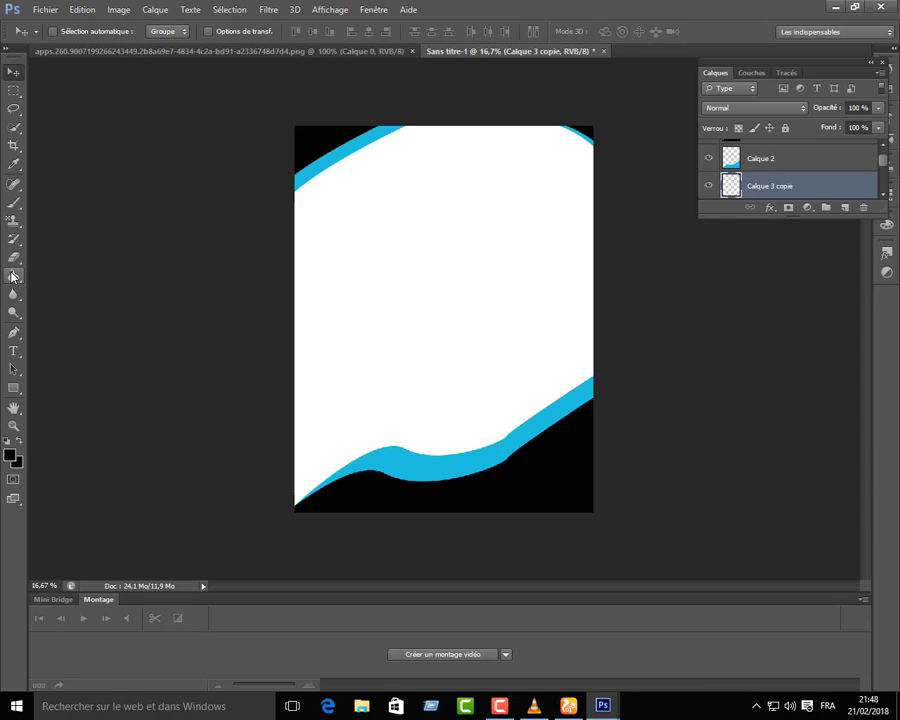
Sample the blue of the existing shapes and draw a rectangle shape of about 2556 by 3324 px around the whole page
click(14, 163)
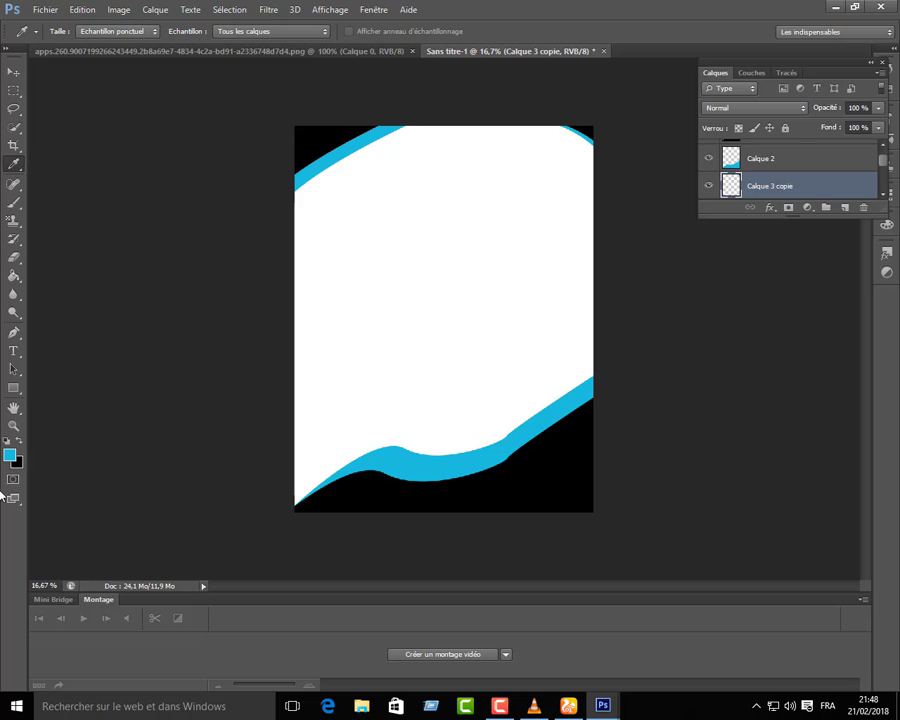
click(13, 388)
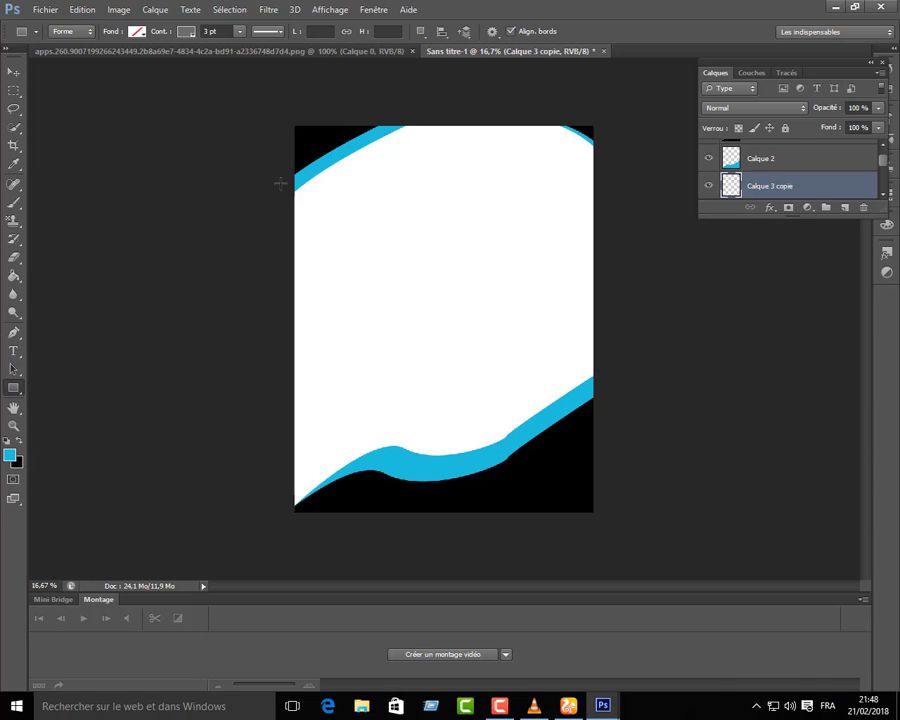
drag(294, 123, 595, 511)
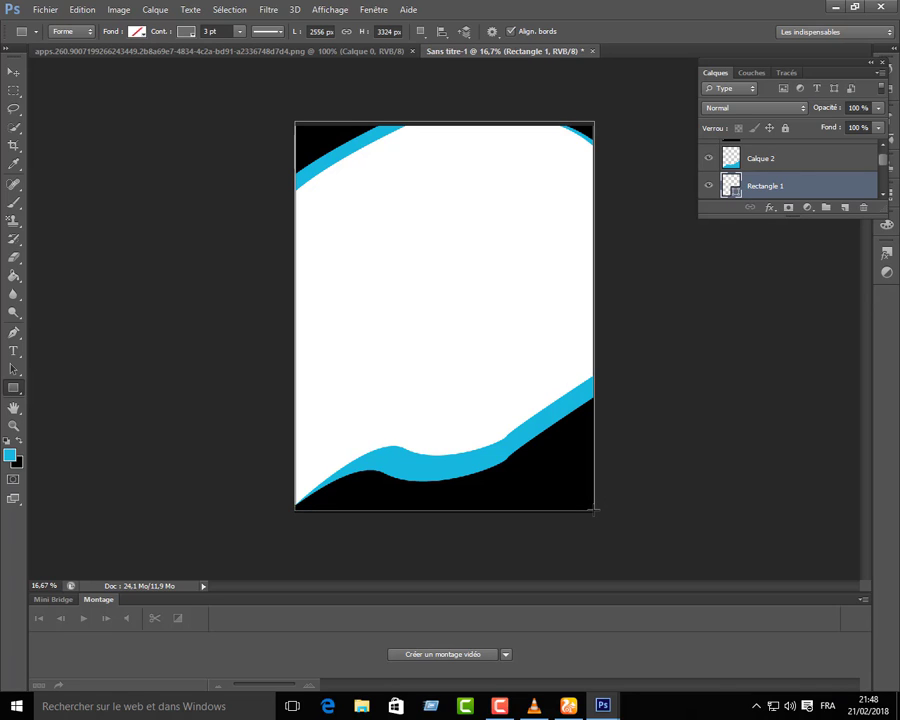
Give the page-sized rectangle a solid blue stroke with a width of about 10.18 pt
click(239, 31)
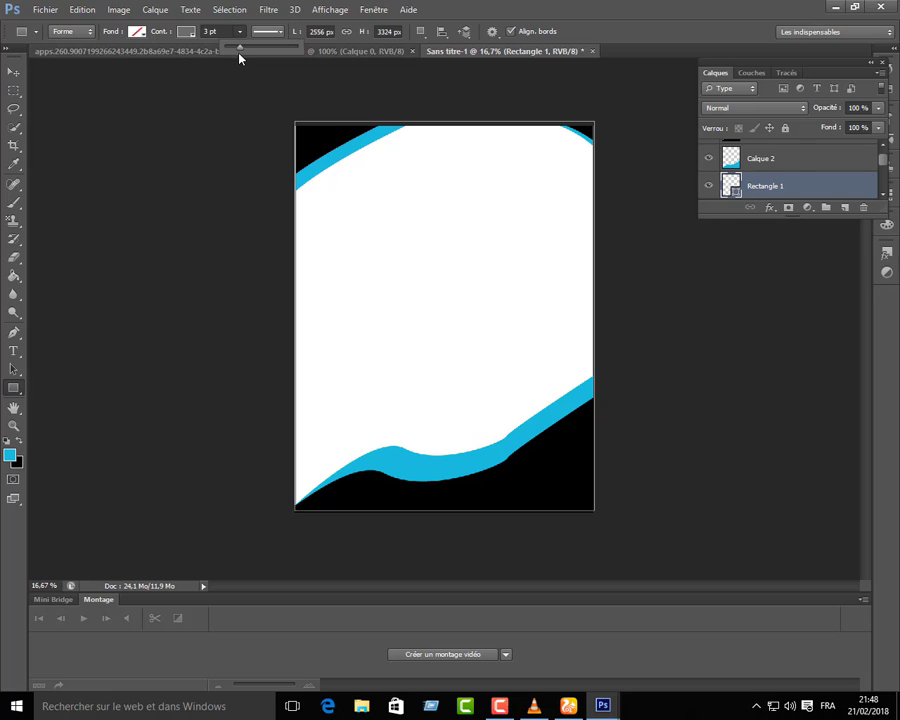
mouse_move(237, 50)
mouse_down()
mouse_move(250, 51)
mouse_move(236, 51)
mouse_up()
click(187, 32)
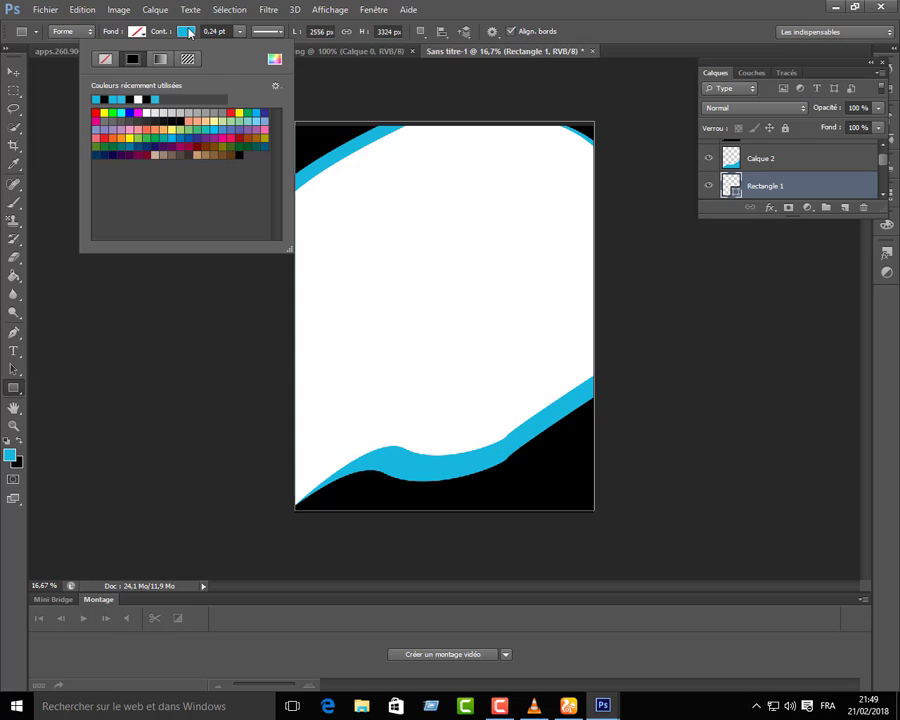
click(189, 33)
click(268, 31)
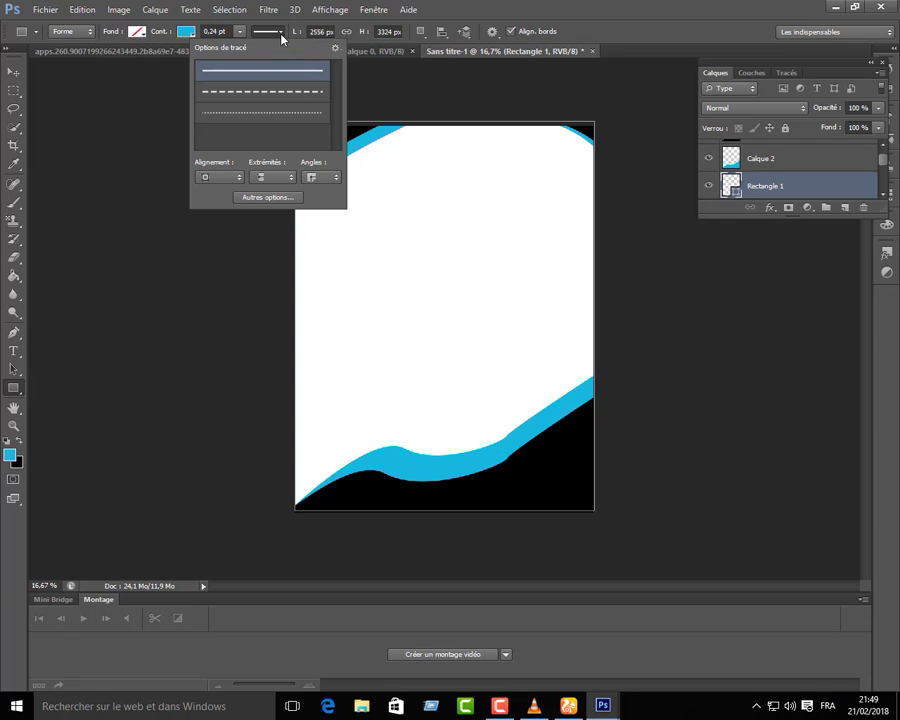
click(281, 37)
click(239, 32)
drag(249, 50, 252, 50)
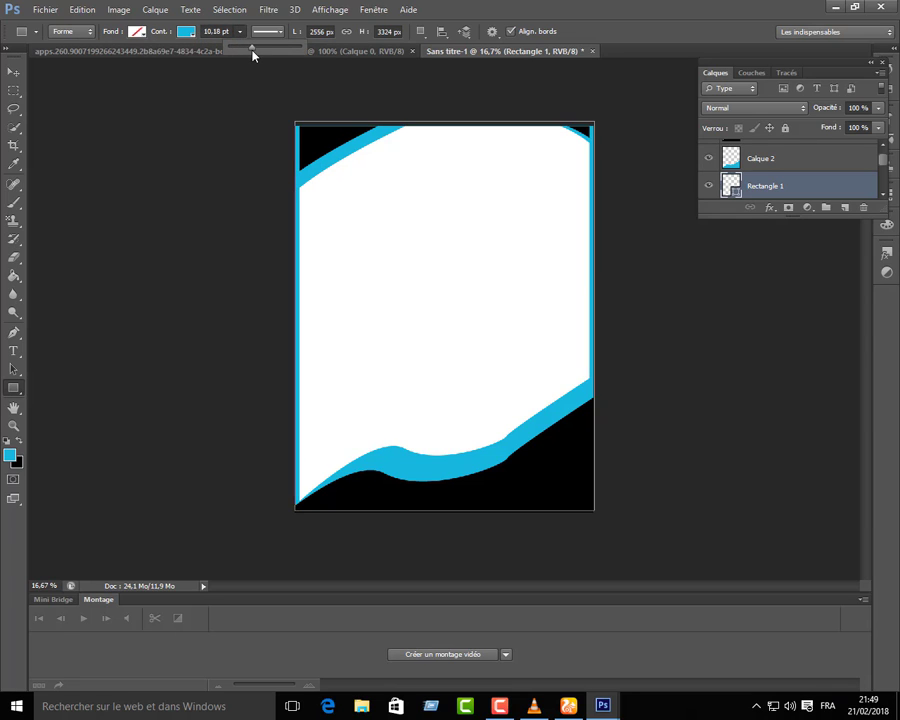
Show the transform controls, fit the blue frame's upper and lower edges to the page, and move its layer above Calque 2 copie
key(v)
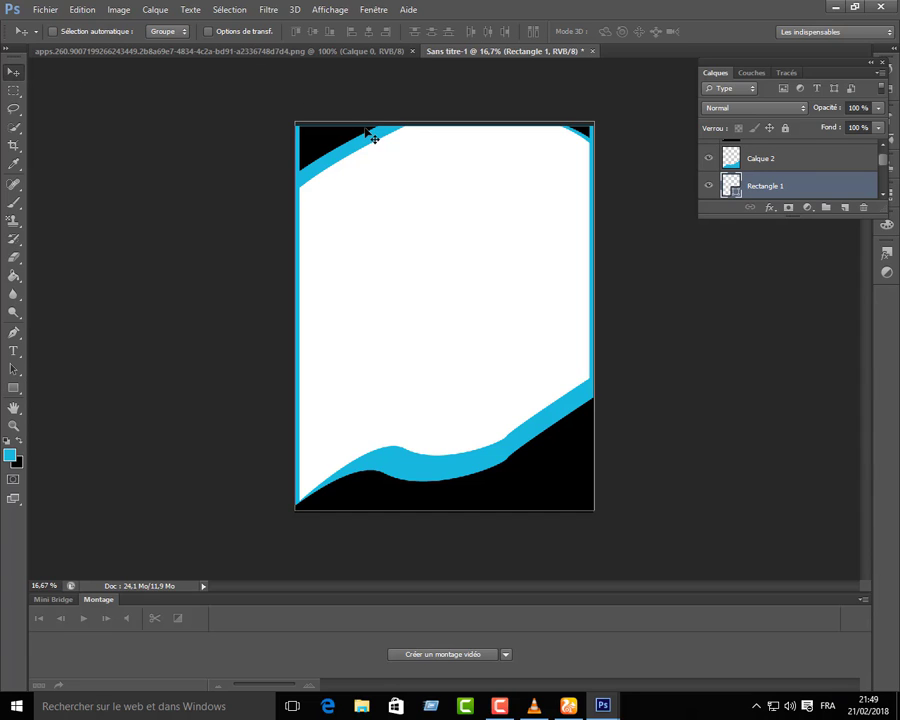
click(208, 31)
drag(441, 119, 442, 126)
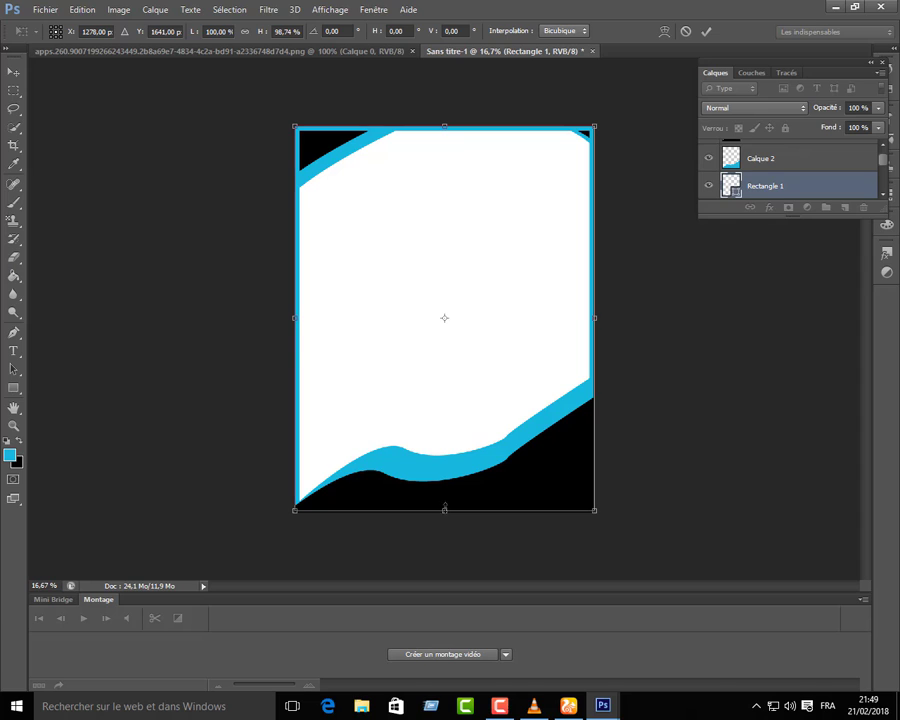
mouse_move(444, 508)
mouse_down()
mouse_move(446, 464)
mouse_move(446, 508)
mouse_up()
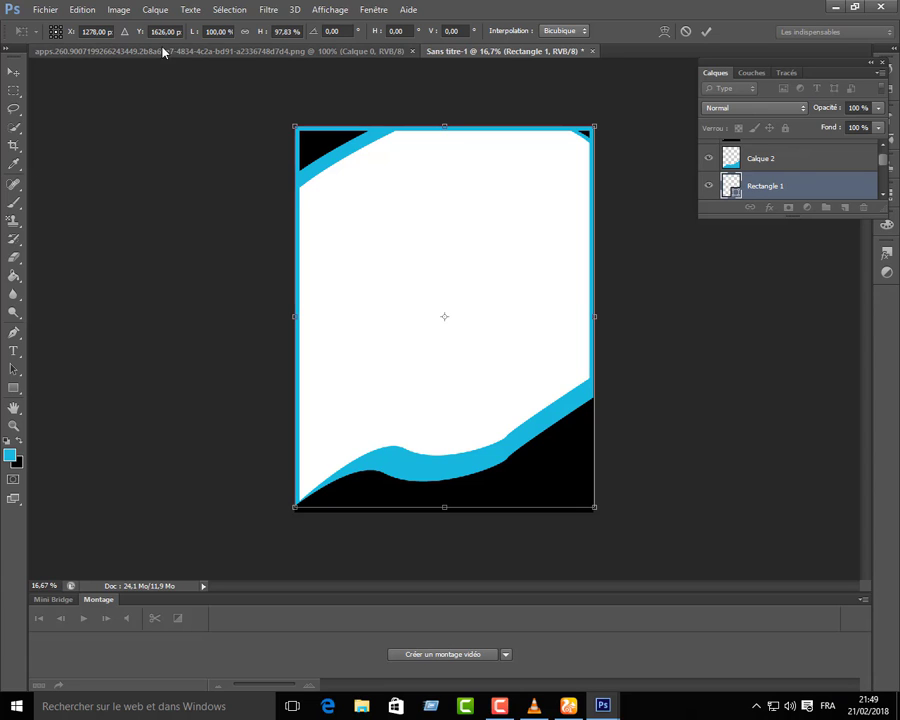
click(9, 80)
click(408, 264)
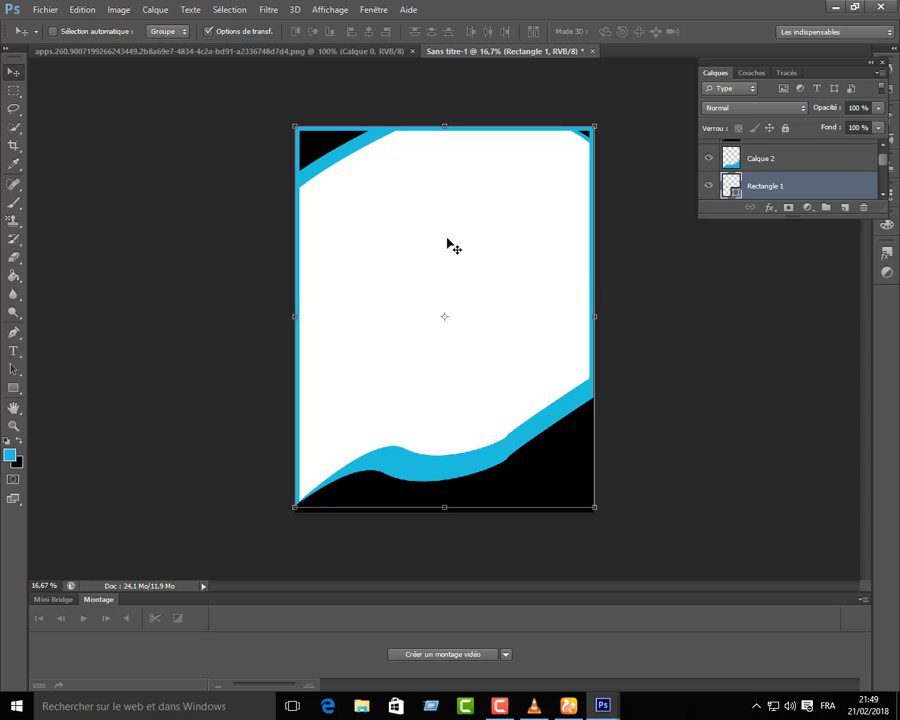
mouse_move(787, 185)
mouse_down()
mouse_move(773, 177)
mouse_move(765, 205)
mouse_move(752, 186)
mouse_move(777, 177)
mouse_move(778, 185)
mouse_up()
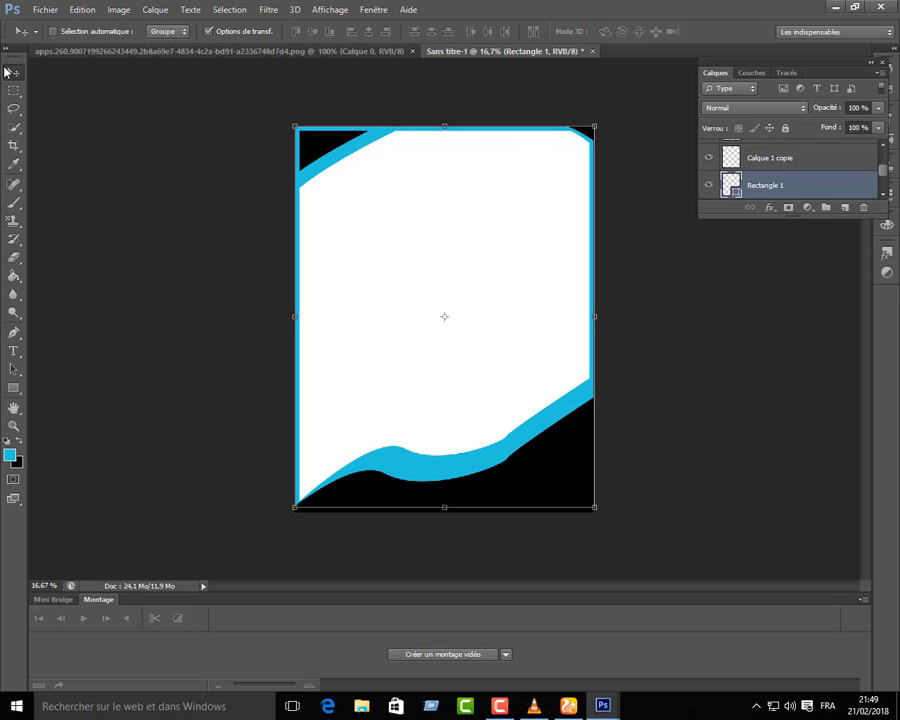
drag(770, 185, 777, 147)
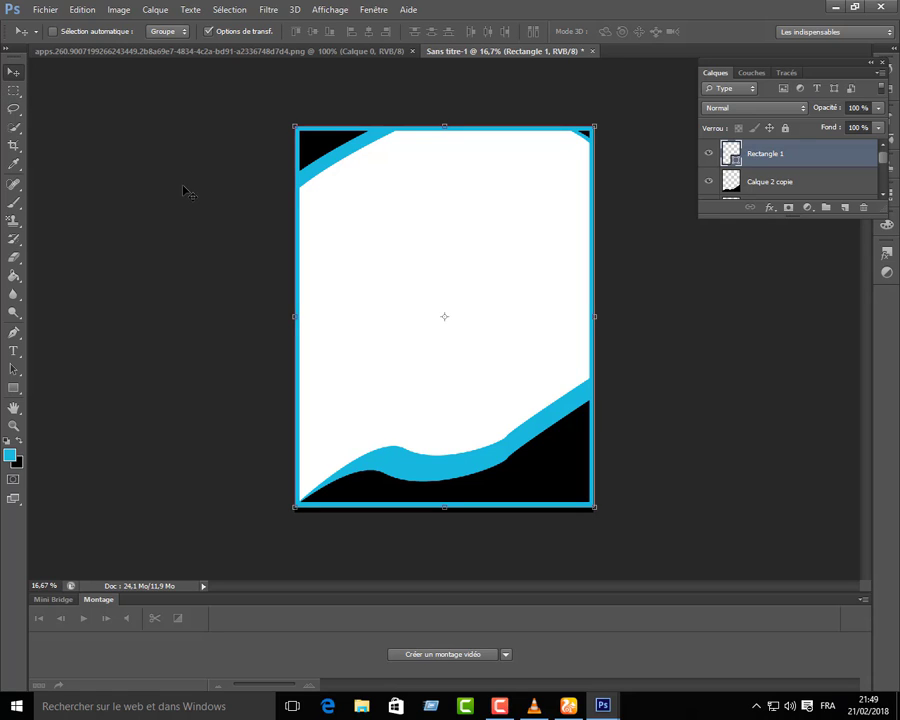
Open the image 049-single-photoshop-cc-2015-new-features from the psf folder on the desktop
click(45, 10)
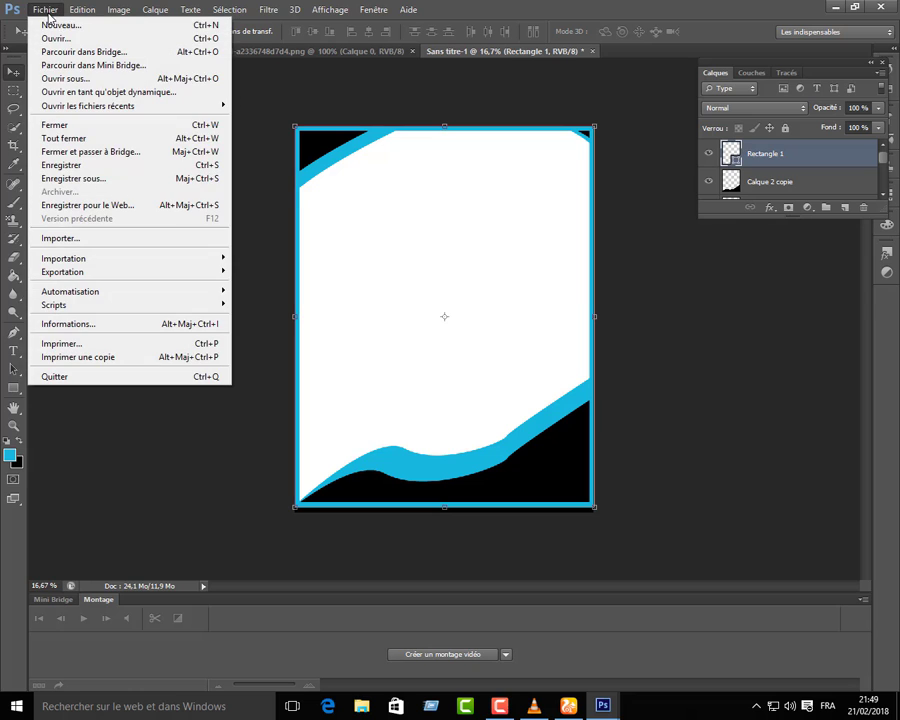
click(56, 38)
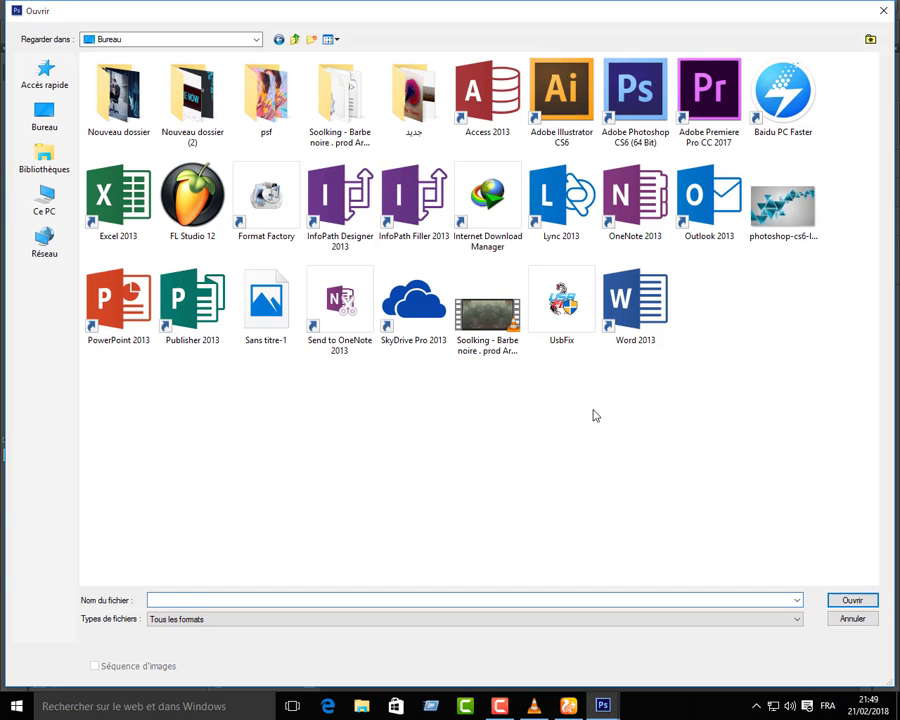
double_click(266, 95)
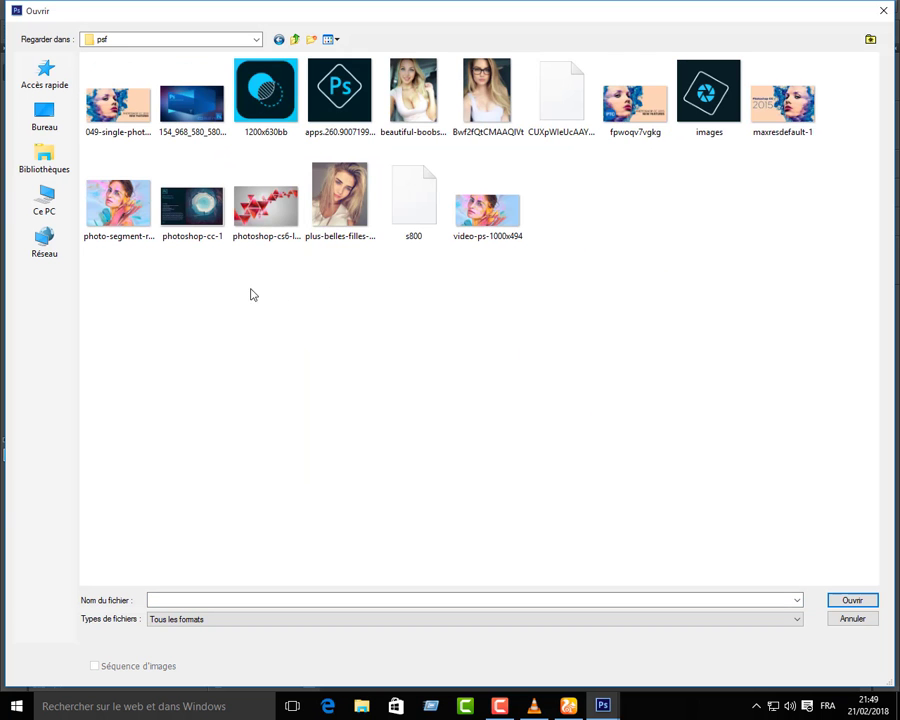
click(118, 110)
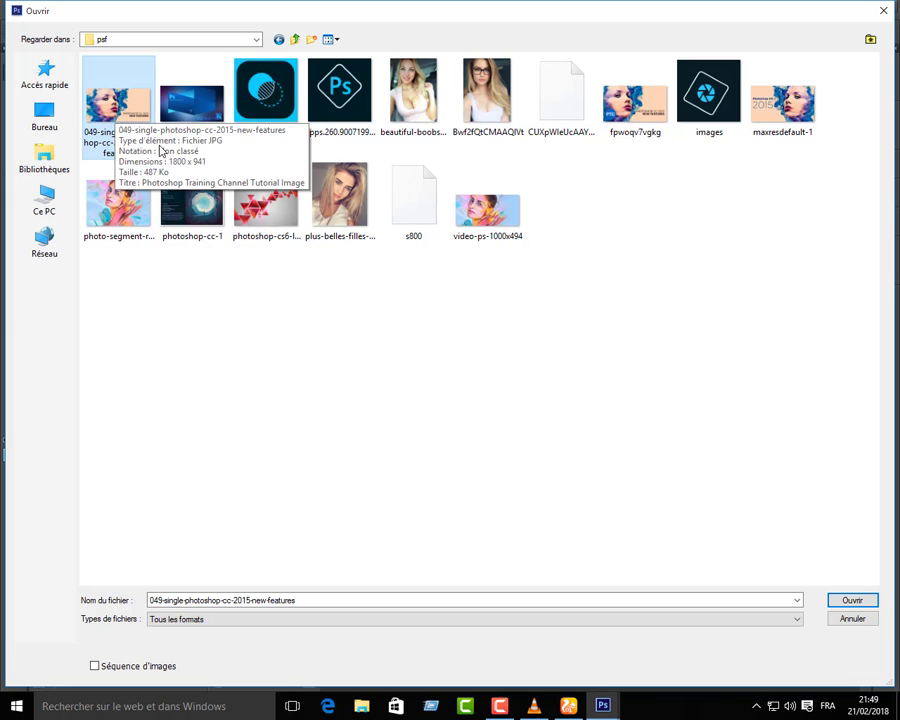
click(847, 599)
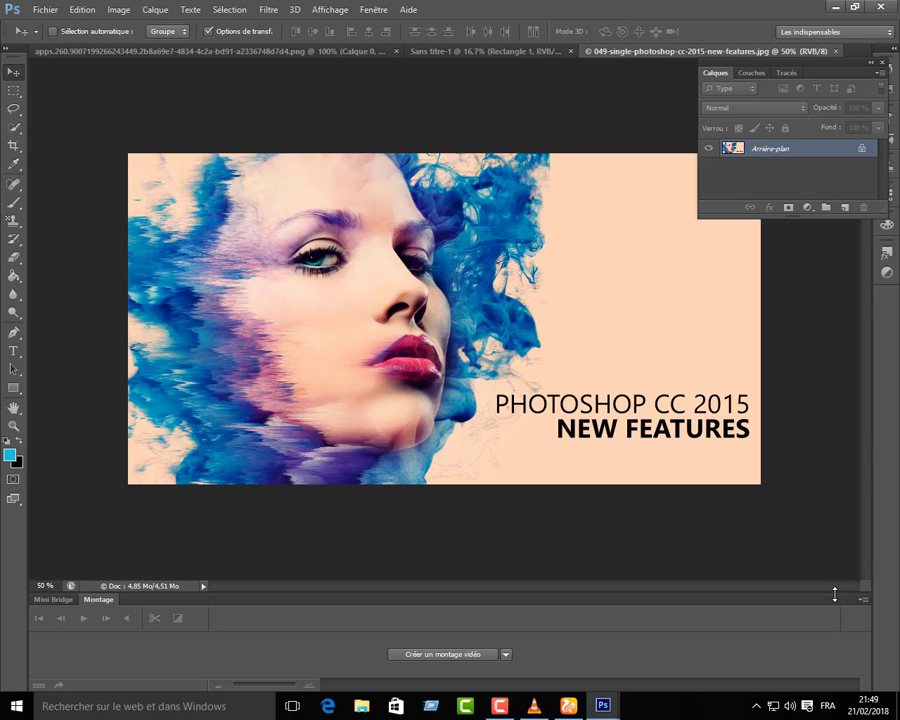
Select the face portion of the image without the title text, copy it to a new layer and hide the background layer
click(14, 90)
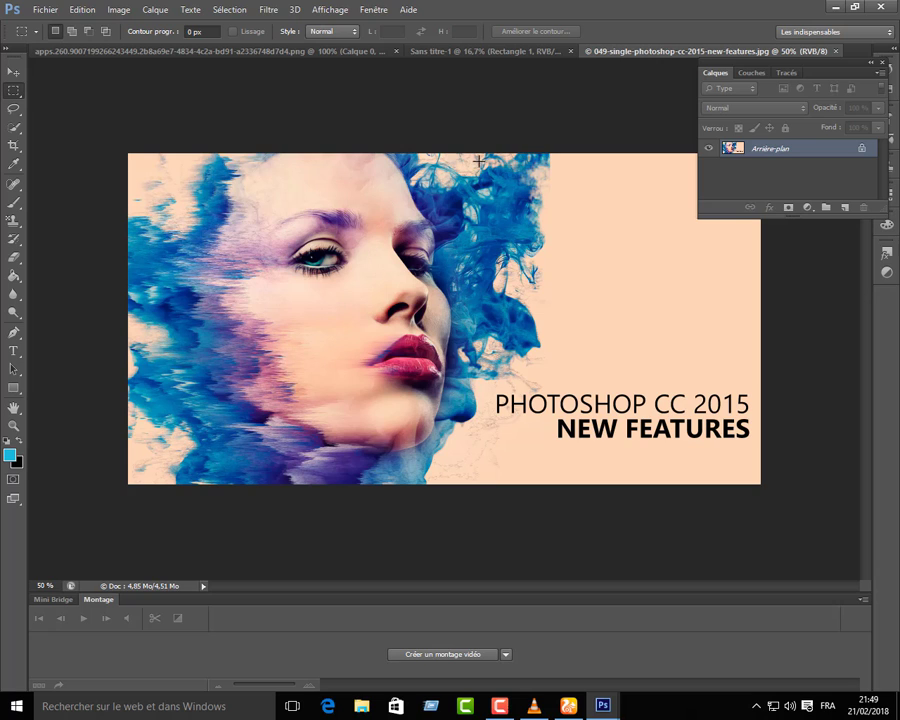
drag(494, 150, 100, 522)
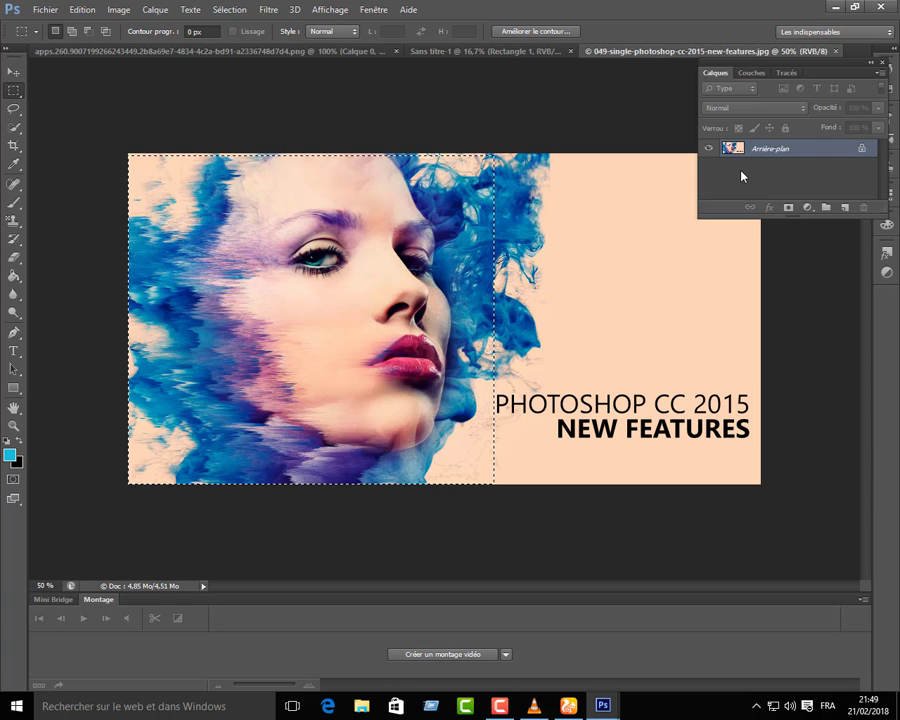
key(ctrl+j)
click(709, 166)
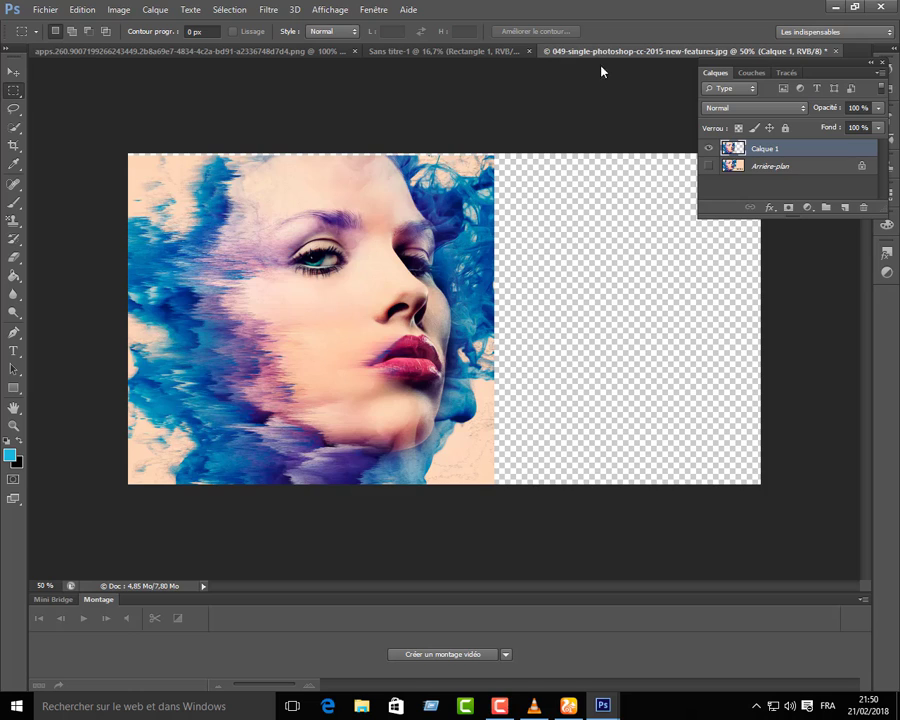
Float the image's window, copy the face layer into the Sans titre-1 document and close the source image without saving
drag(601, 51, 632, 169)
key(v)
drag(595, 289, 466, 275)
drag(660, 174, 269, 172)
click(603, 170)
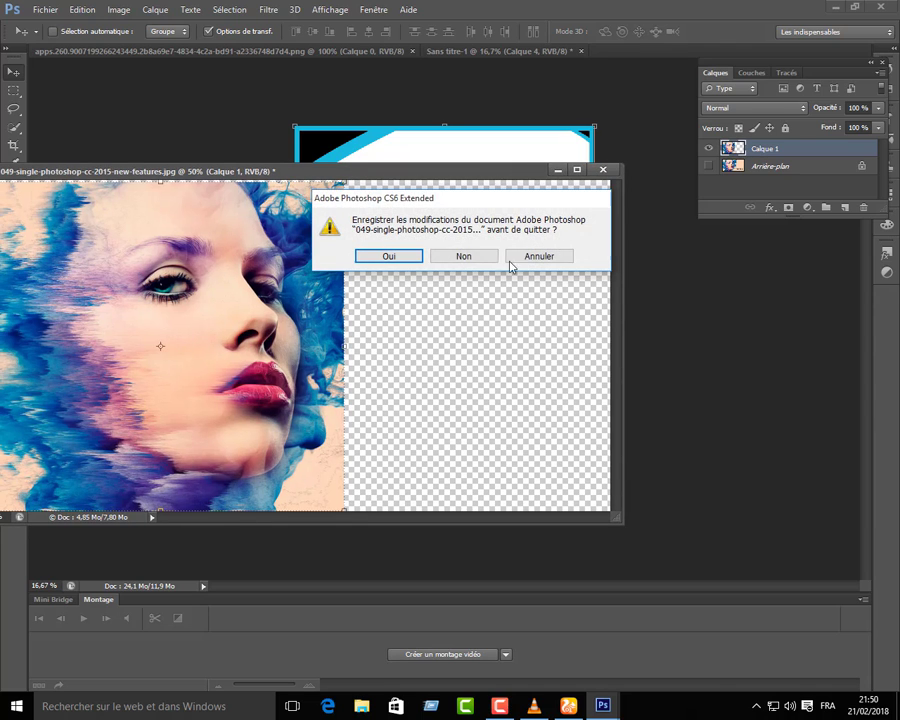
click(484, 256)
Move the face picture to the page's upper-left corner and enlarge it to about 243% width and 326% height
drag(478, 254, 375, 166)
key(ctrl+t)
drag(431, 241, 612, 468)
drag(502, 376, 486, 378)
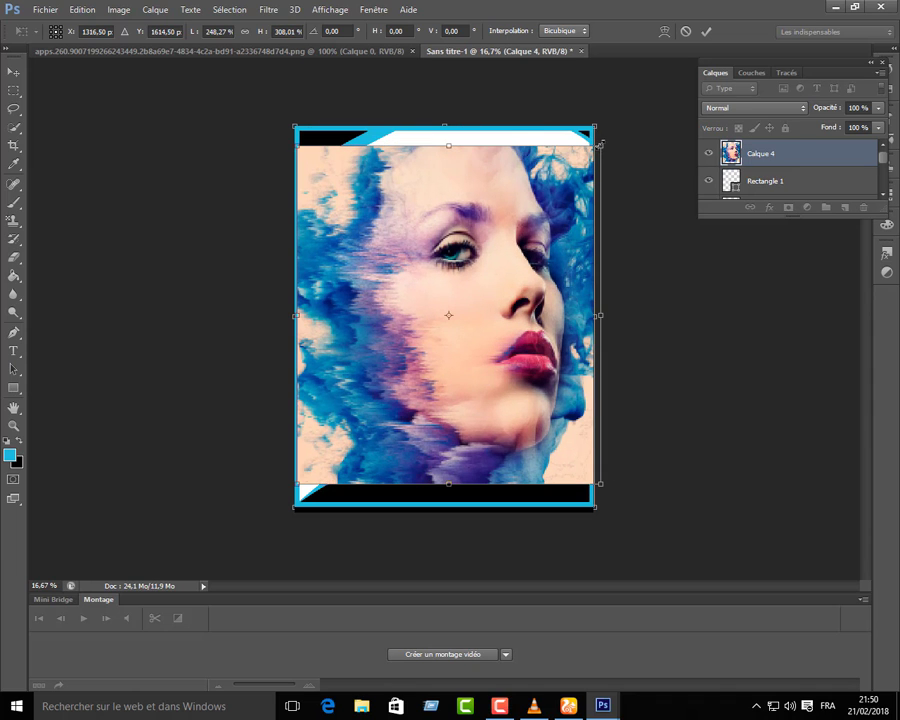
drag(598, 145, 597, 121)
drag(528, 252, 528, 262)
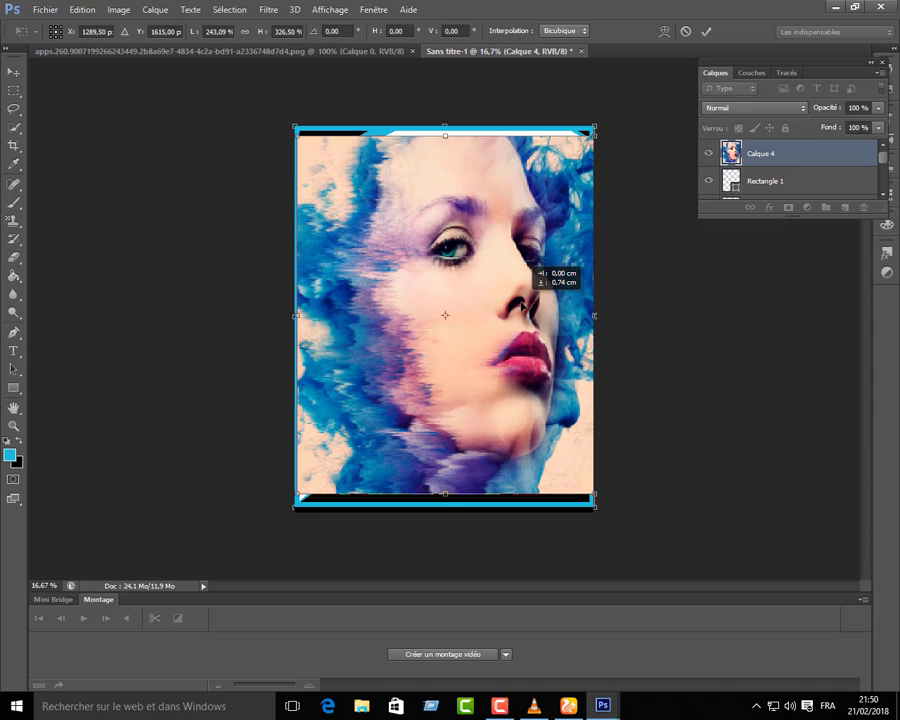
Stretch the face picture past both page sides to about 310% width and 347% height, and apply the transformation
drag(295, 315, 267, 315)
drag(431, 315, 532, 296)
drag(284, 484, 228, 508)
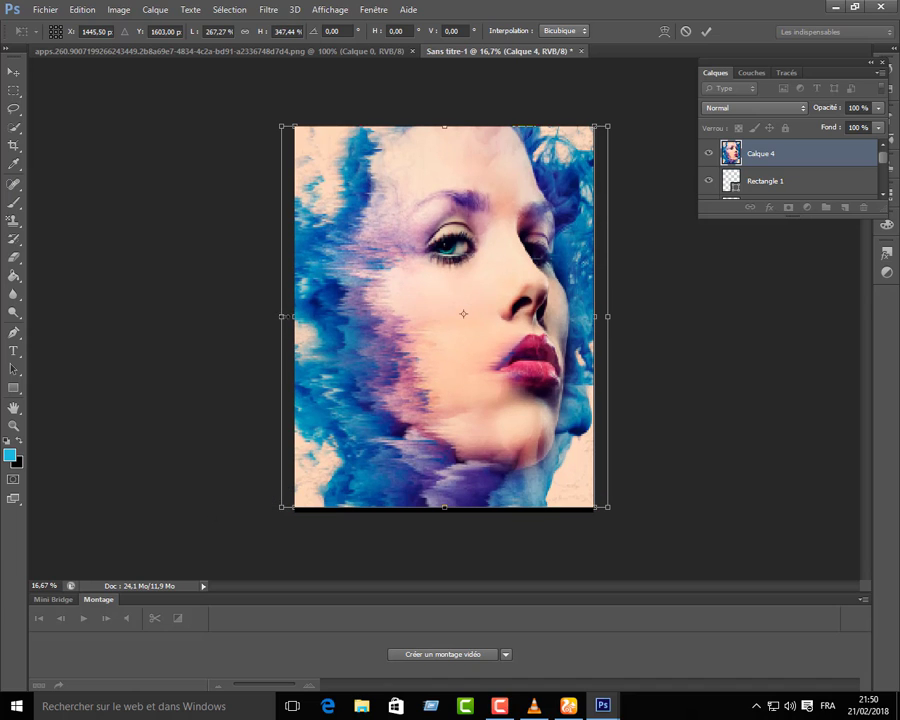
drag(281, 316, 228, 318)
mouse_move(540, 323)
mouse_down()
mouse_move(558, 329)
mouse_move(556, 318)
mouse_up()
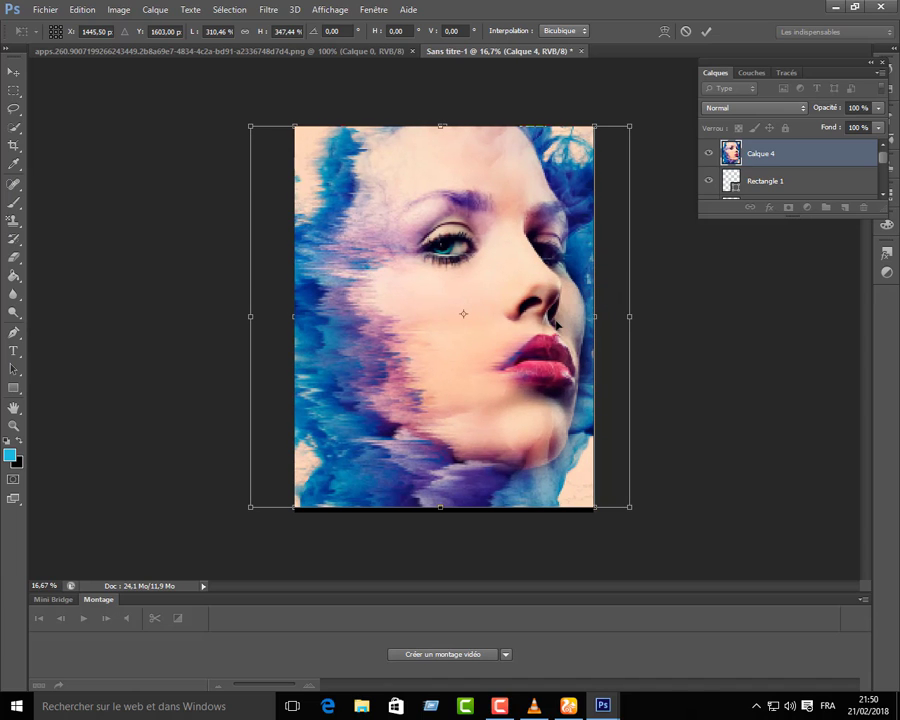
click(13, 72)
click(422, 258)
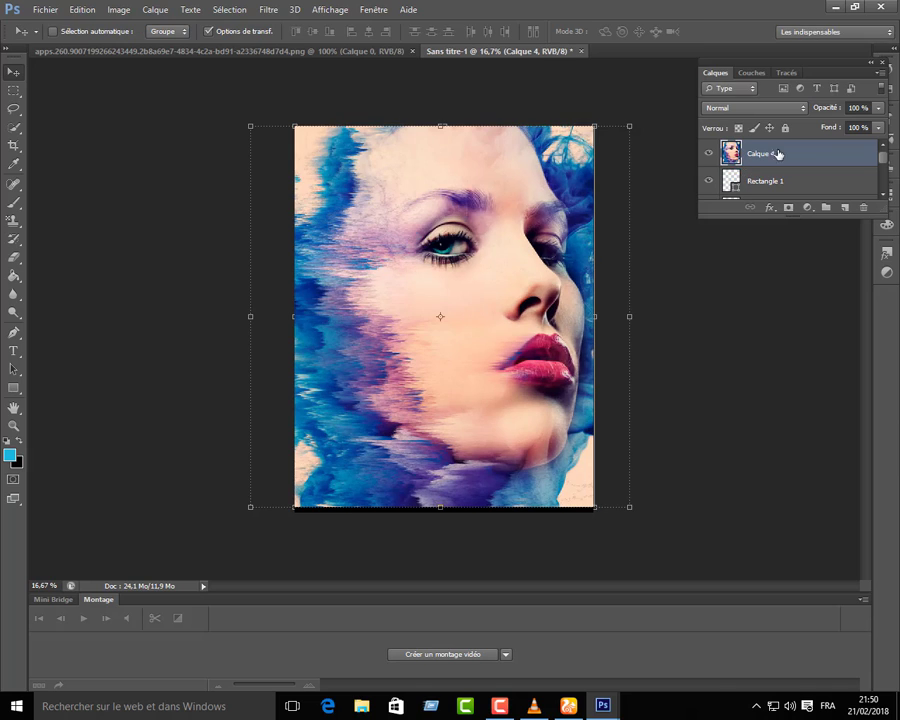
Lengthen the layer list and move the face picture layer Calque 4 directly above the Arrière-plan layer
drag(817, 218, 818, 398)
scroll(768, 234, down, 1)
scroll(766, 208, up, 1)
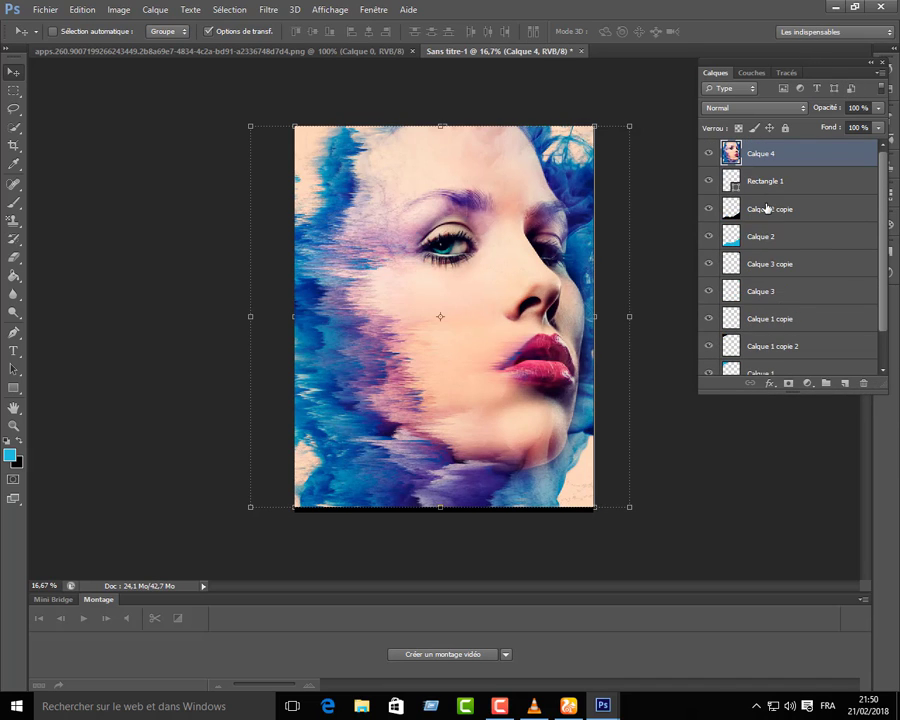
drag(758, 159, 765, 352)
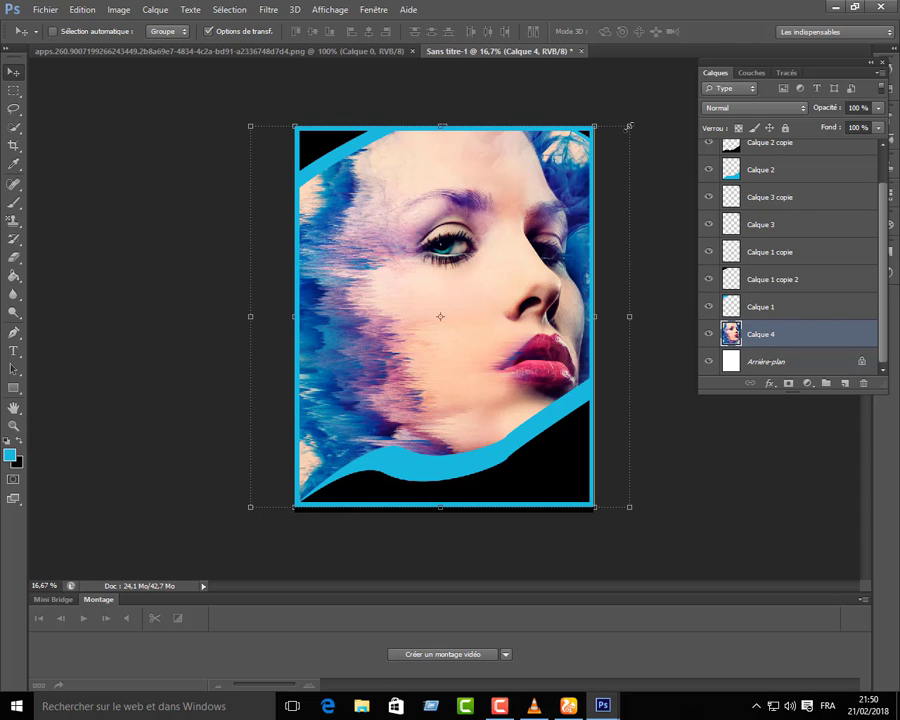
Narrow the face picture to about 79% width so its sides match the page edges, and apply the transformation
mouse_move(628, 126)
mouse_down()
mouse_move(626, 118)
mouse_move(626, 126)
mouse_up()
drag(249, 317, 288, 318)
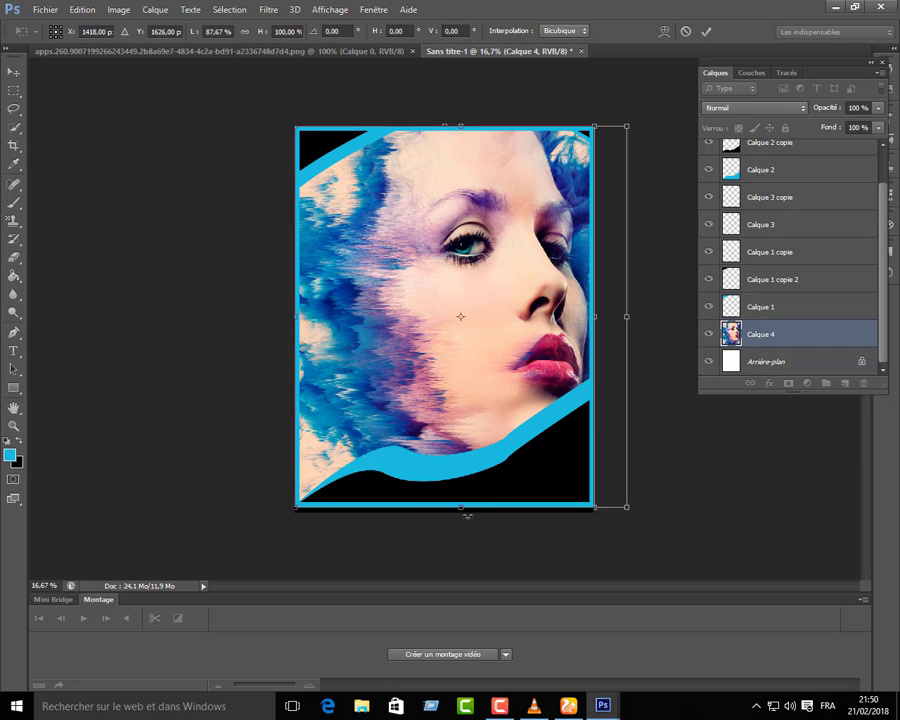
drag(626, 316, 596, 319)
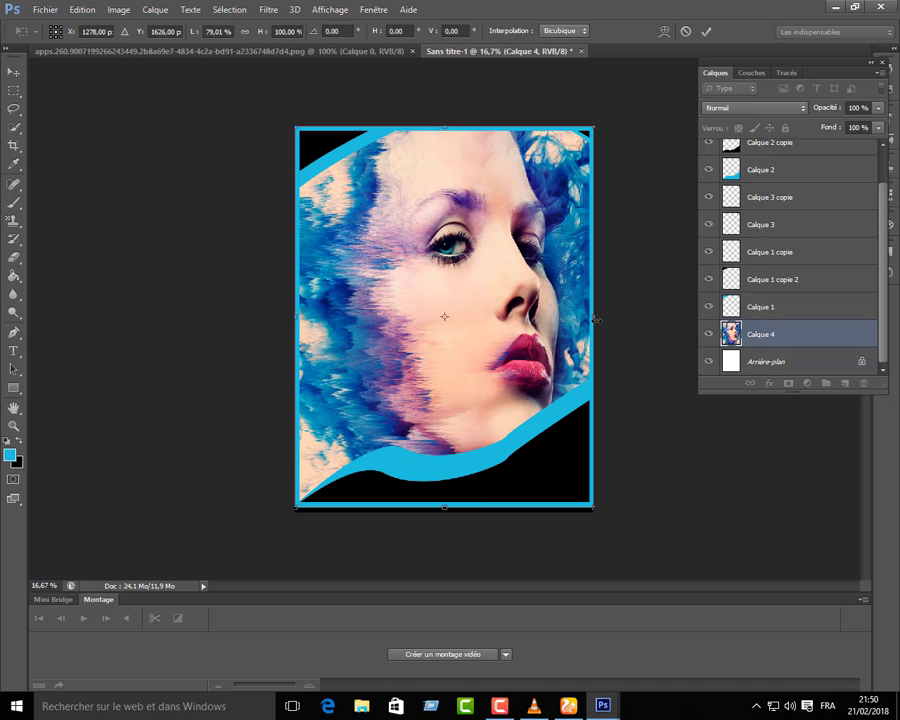
click(14, 72)
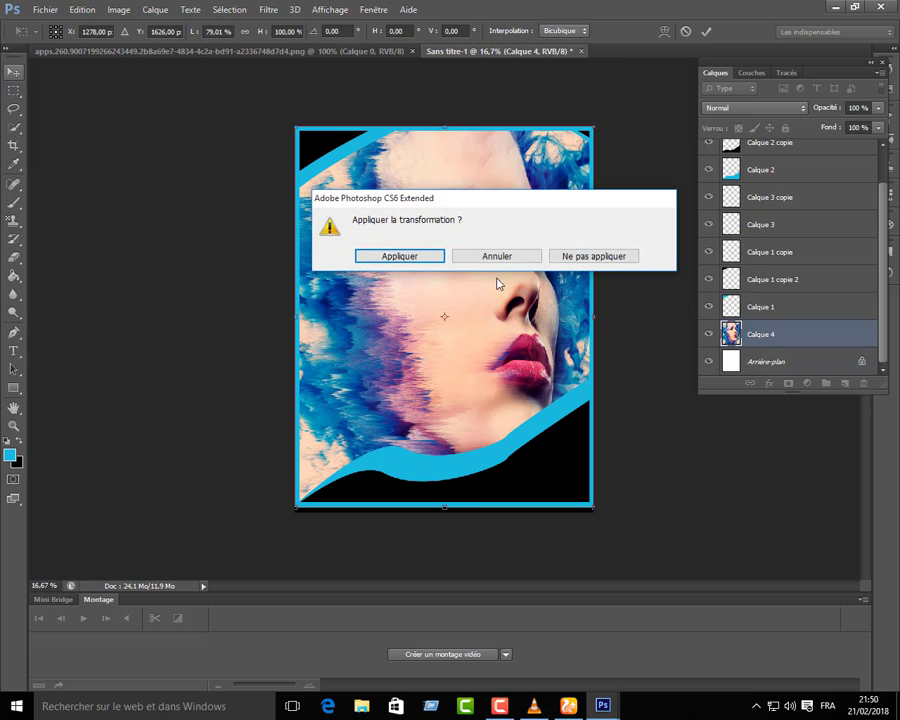
click(410, 258)
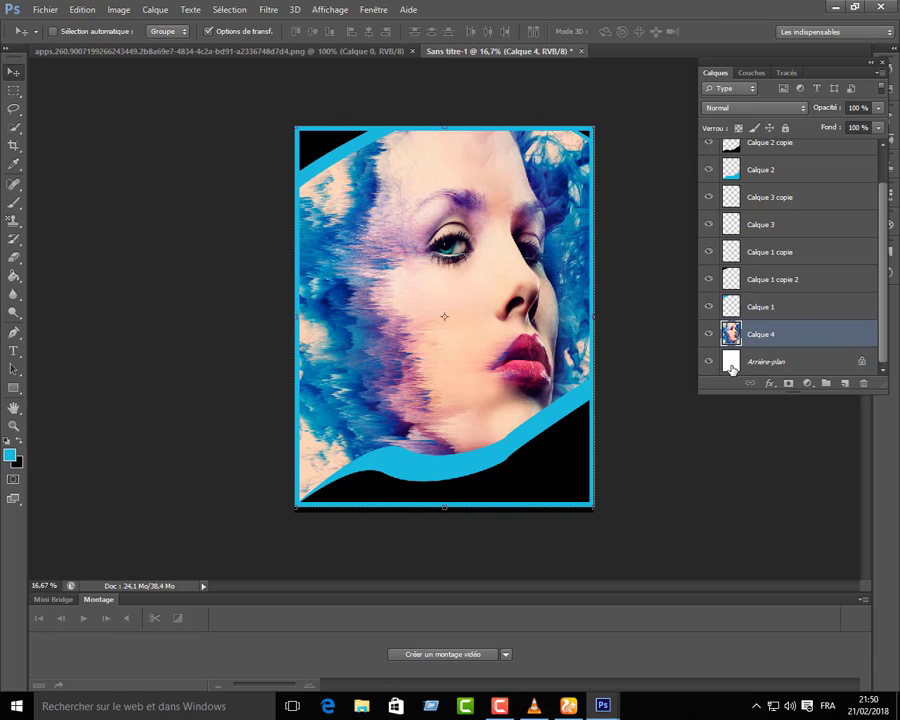
Add the text "Photoshop" in blue Times New Roman, 12 pt, over the left side of the face picture
click(14, 351)
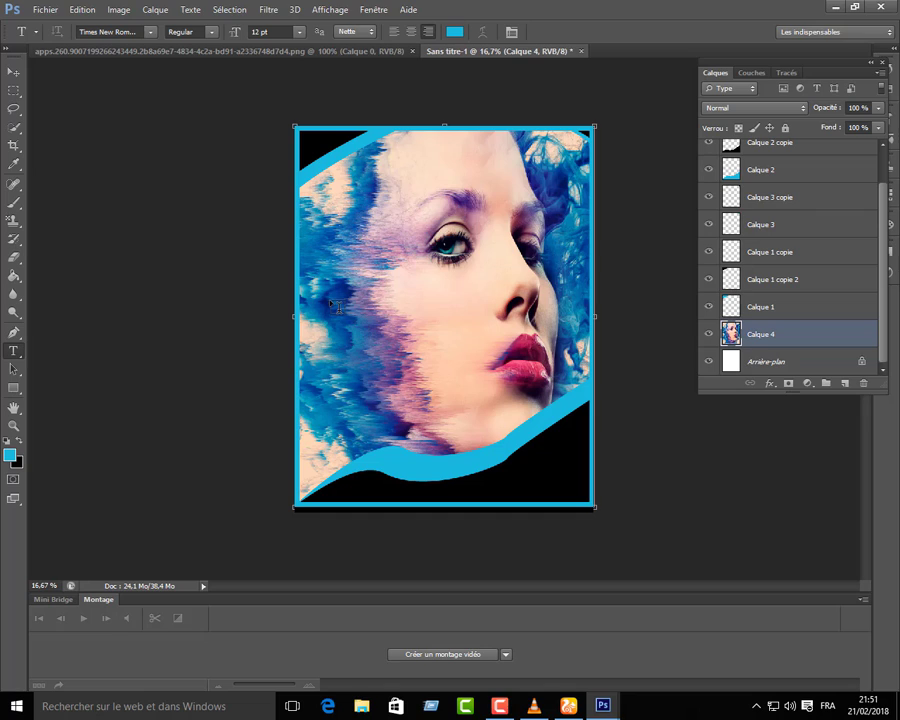
click(336, 306)
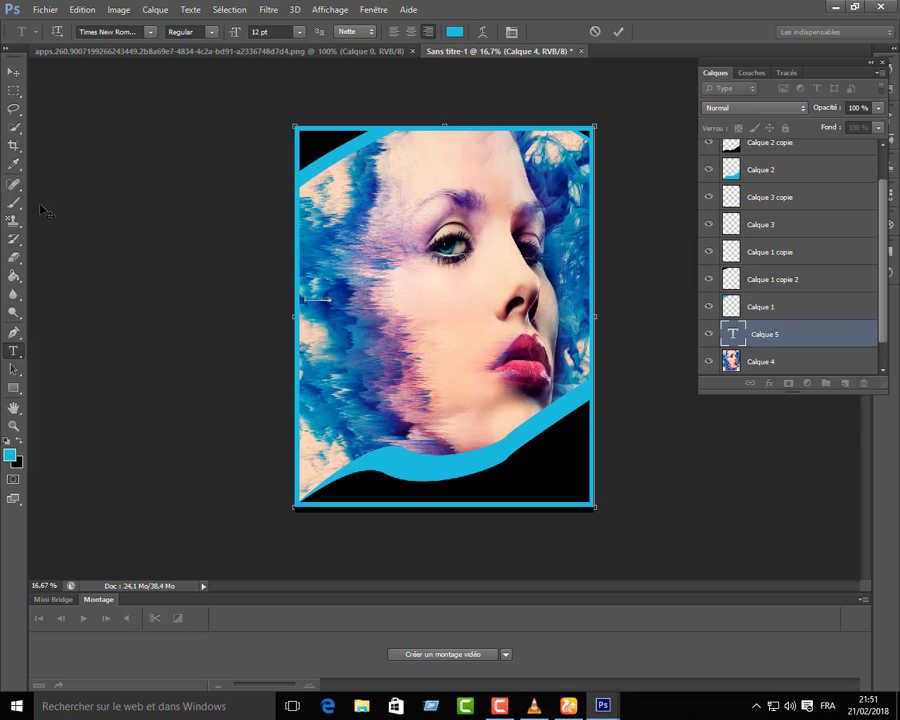
text(Photoshop)
click(13, 72)
Enlarge the Photoshop text to about 660% width and 870% height, place it across the cheek, and apply the transformation
key(ctrl+t)
drag(332, 304, 462, 349)
drag(420, 325, 424, 299)
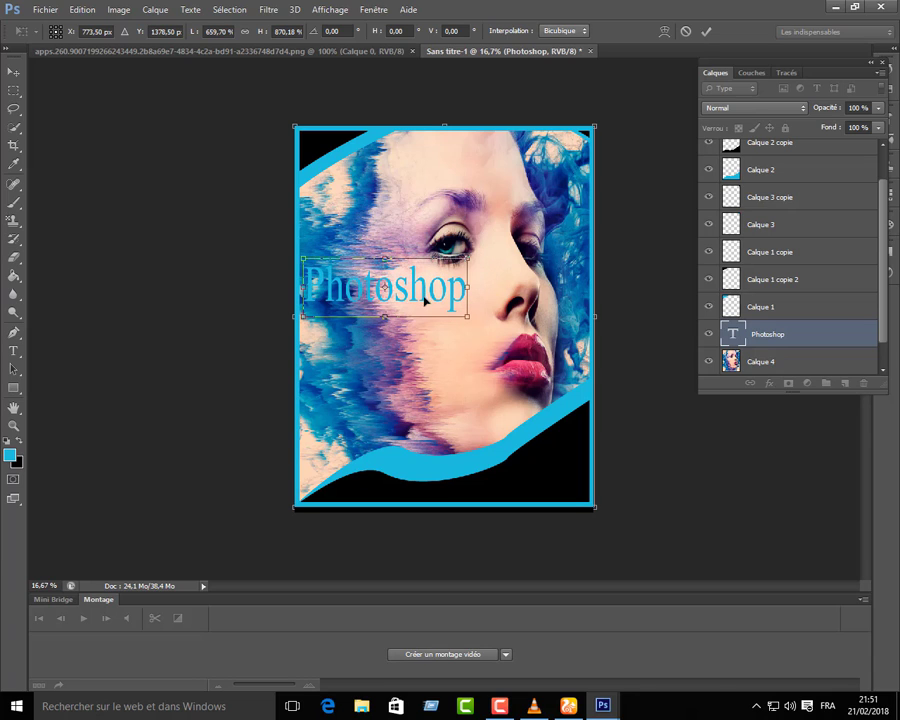
key(v)
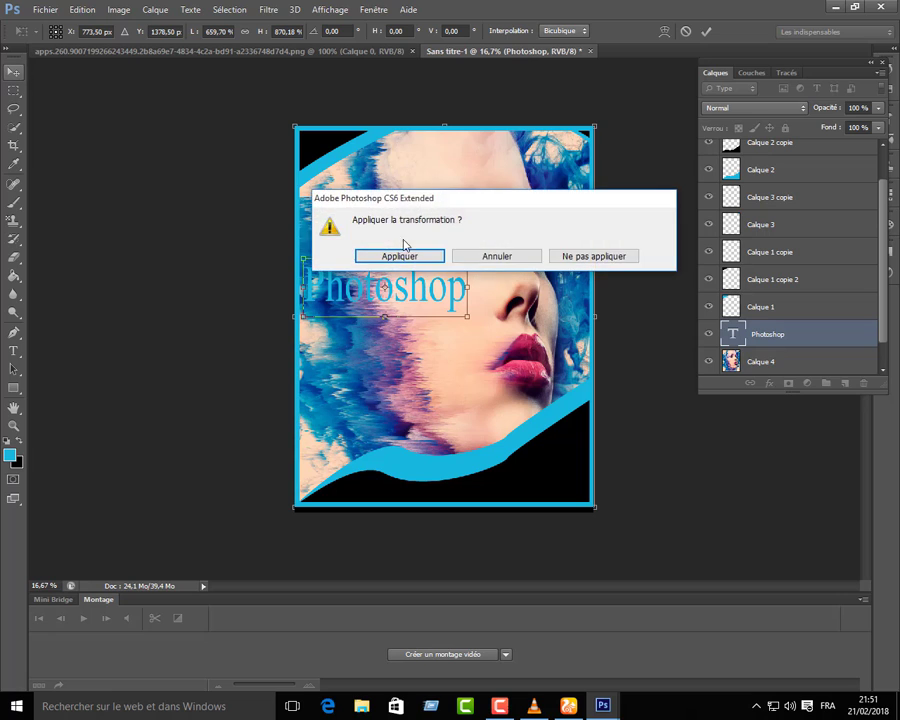
click(406, 255)
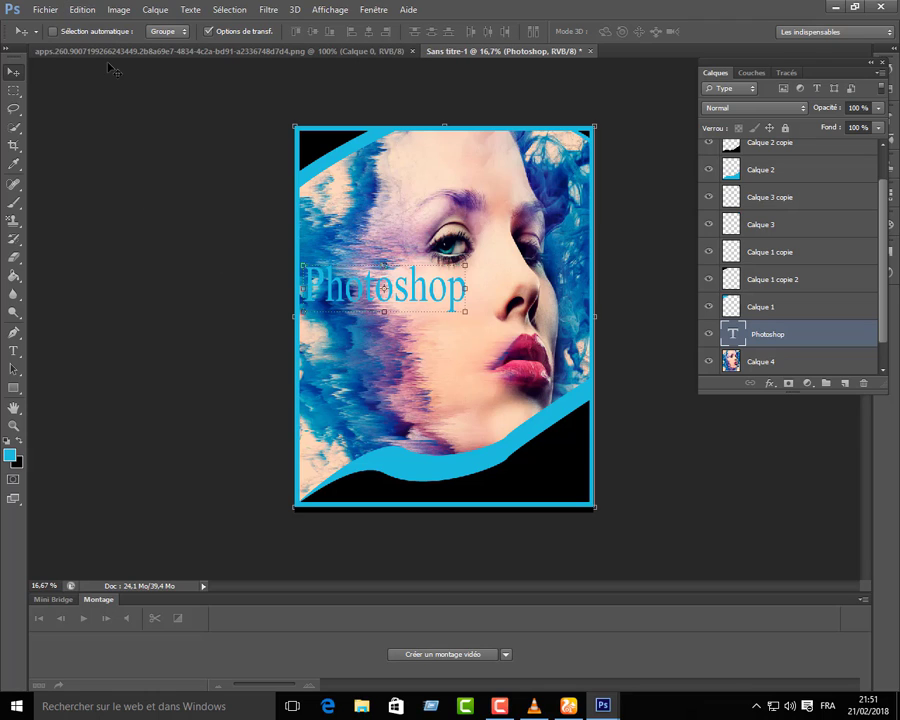
Browse fonts for the whole Photoshop text and set it to Rockwell Condensed
click(13, 351)
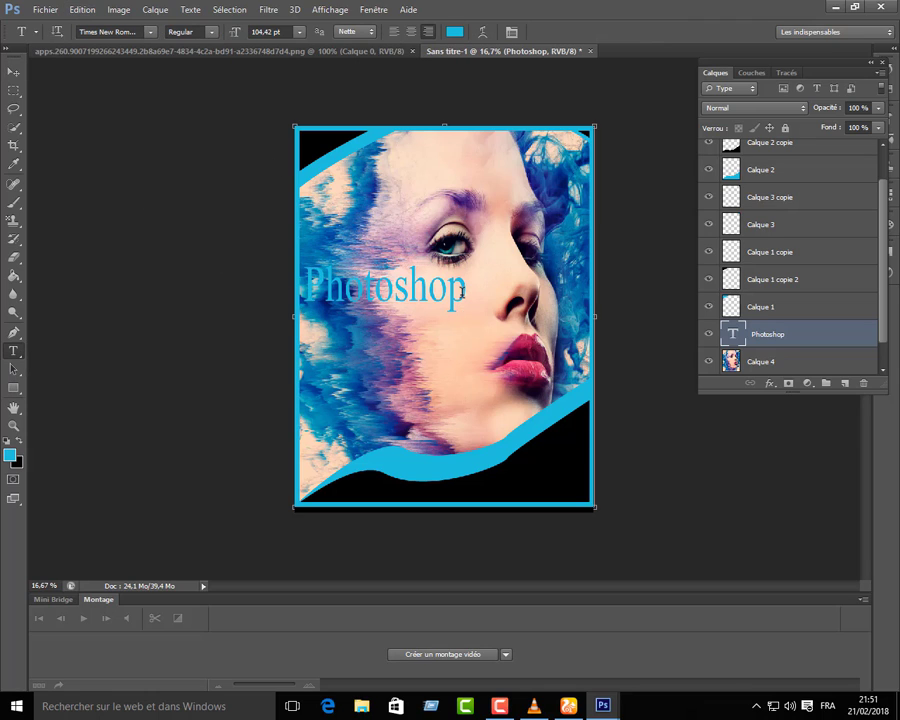
drag(465, 291, 302, 290)
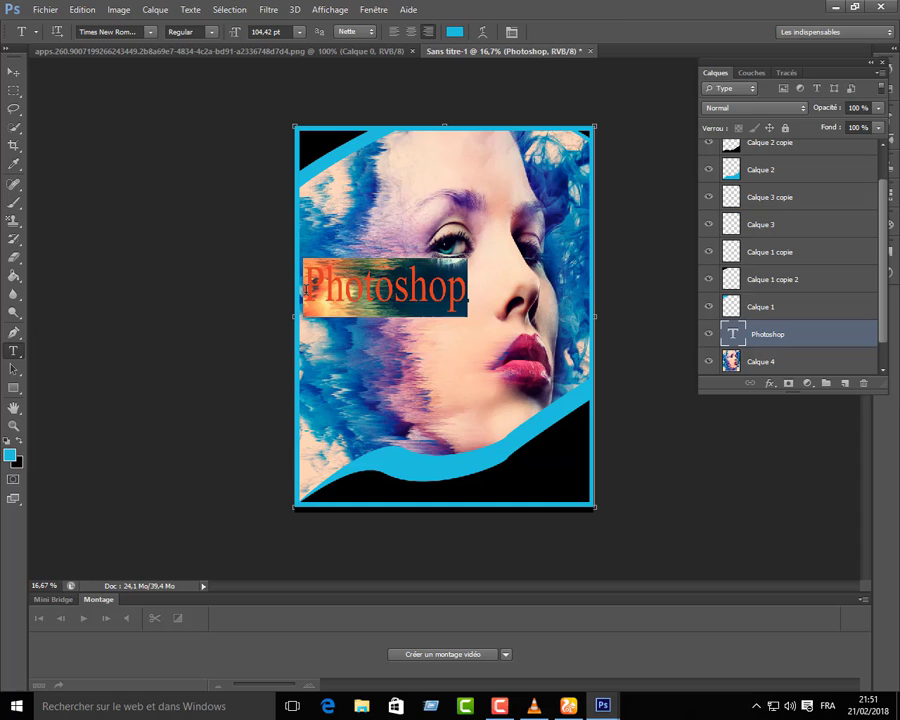
click(131, 31)
key(Up)
key(Up)
key(Up)
key(Up)
key(Up)
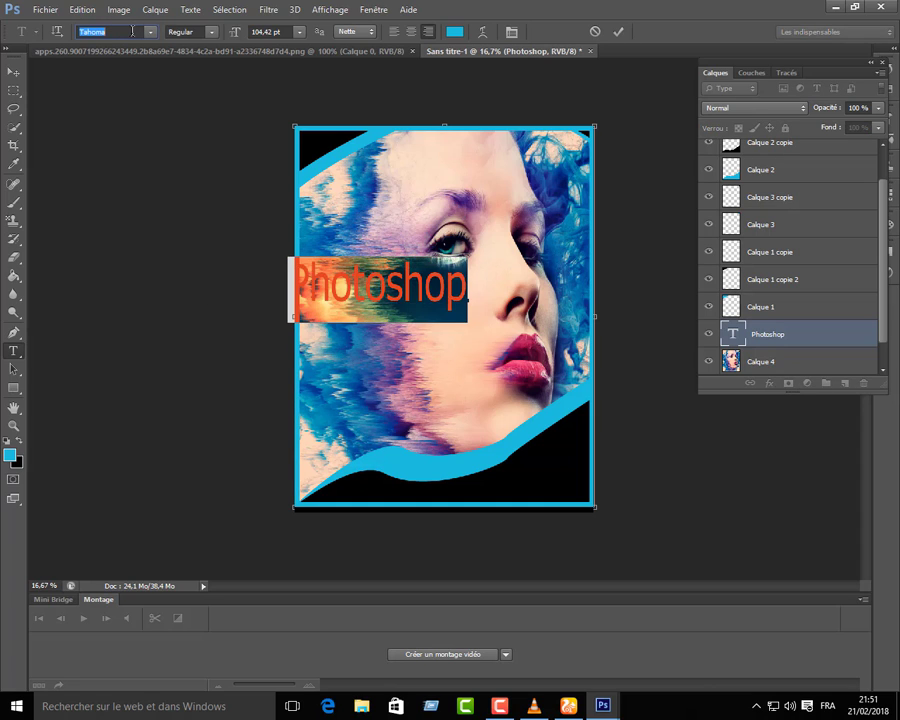
key(Down)
key(Down)
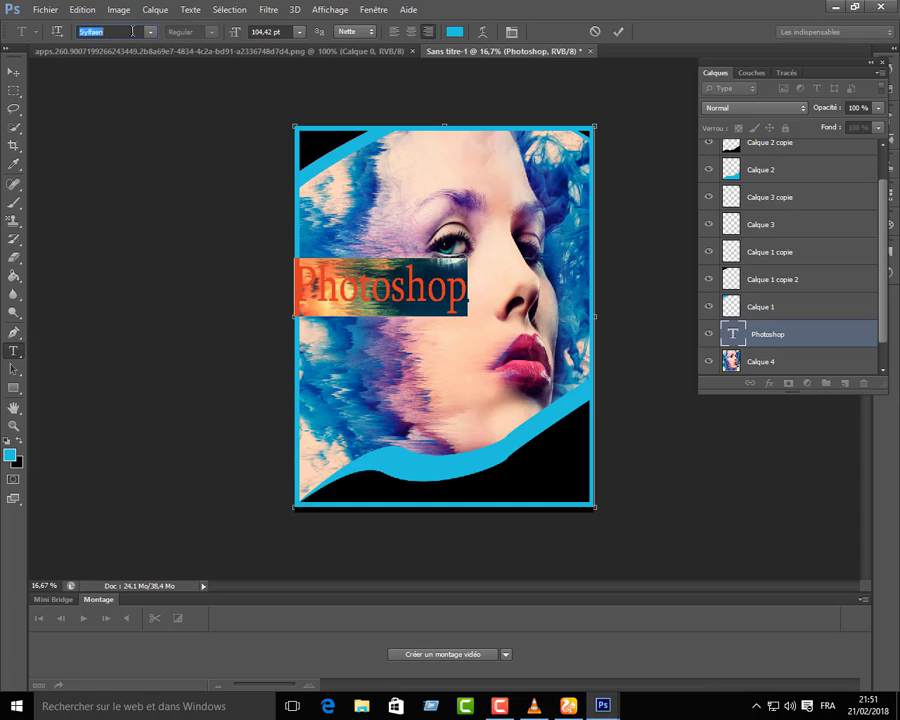
key(Up)
key(Up)
key(Up)
key(Up)
key(Up)
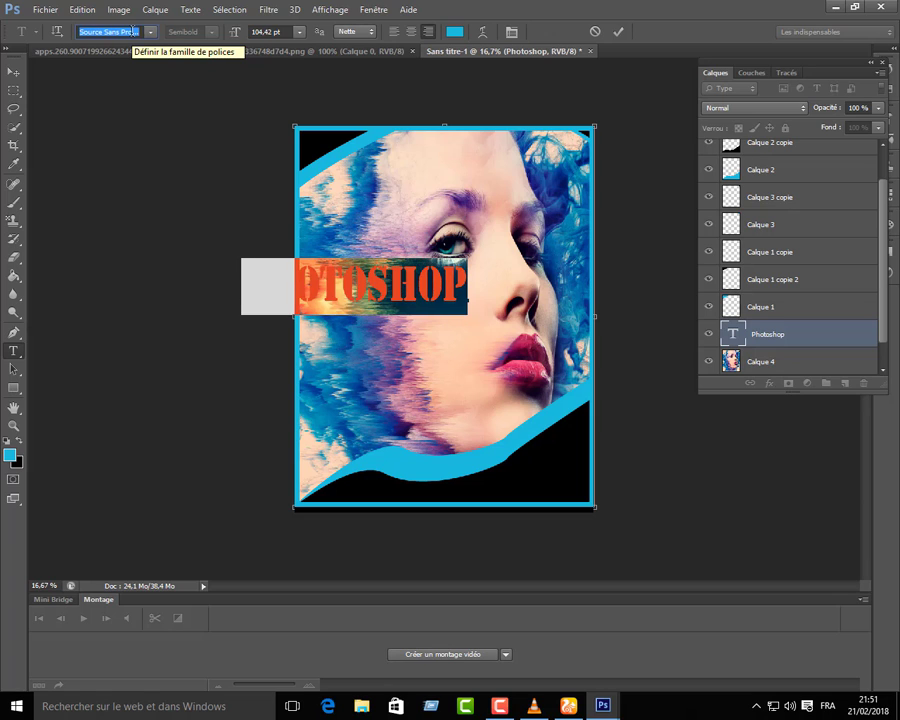
key(Up)
key(Up)
key(Up)
key(Up)
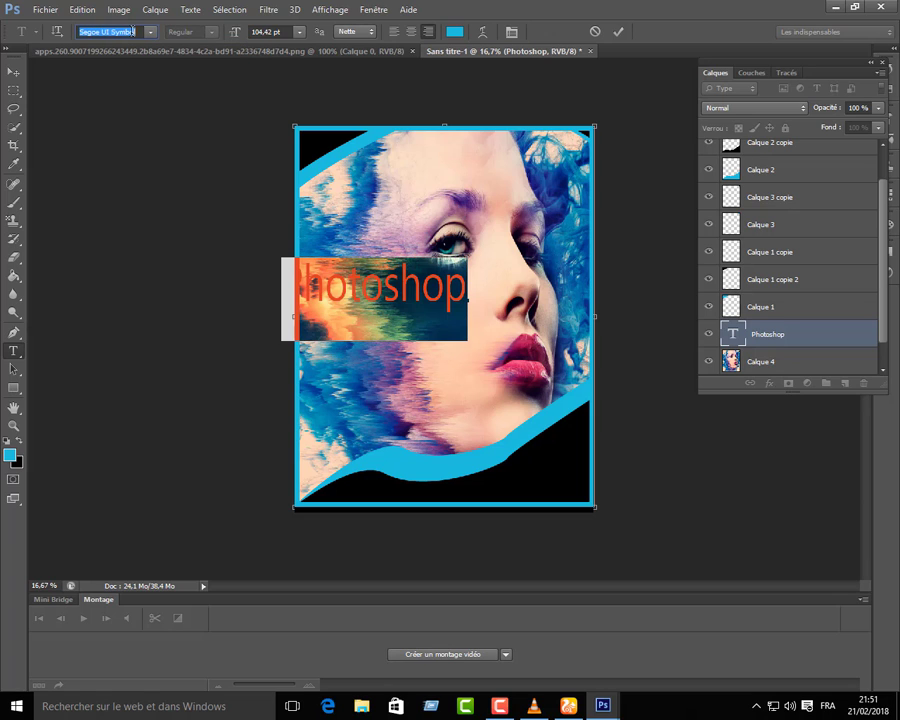
key(Up)
key(Up)
key(Up)
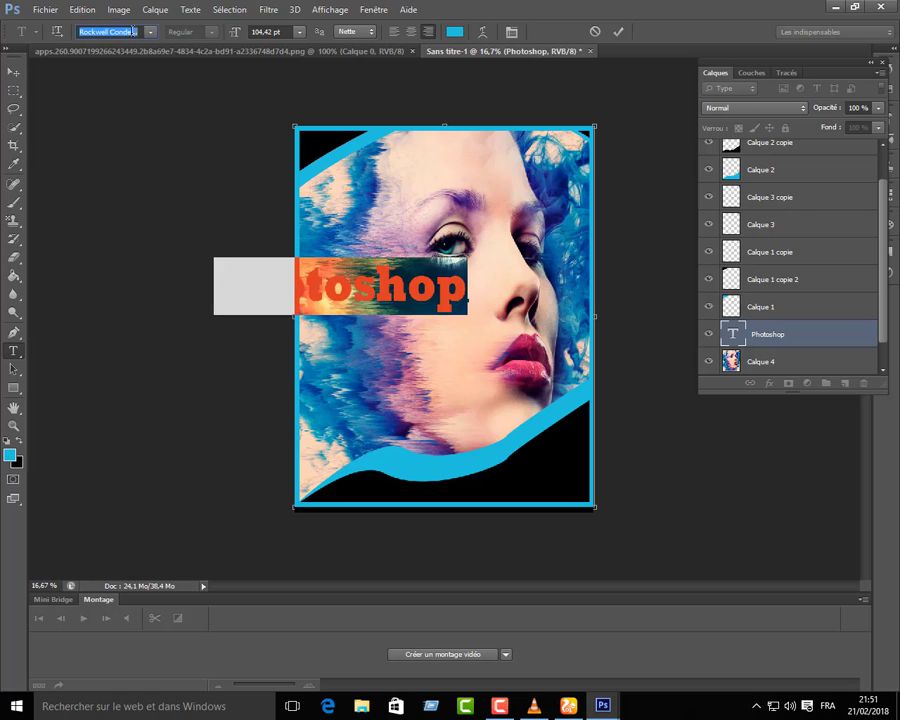
key(Down)
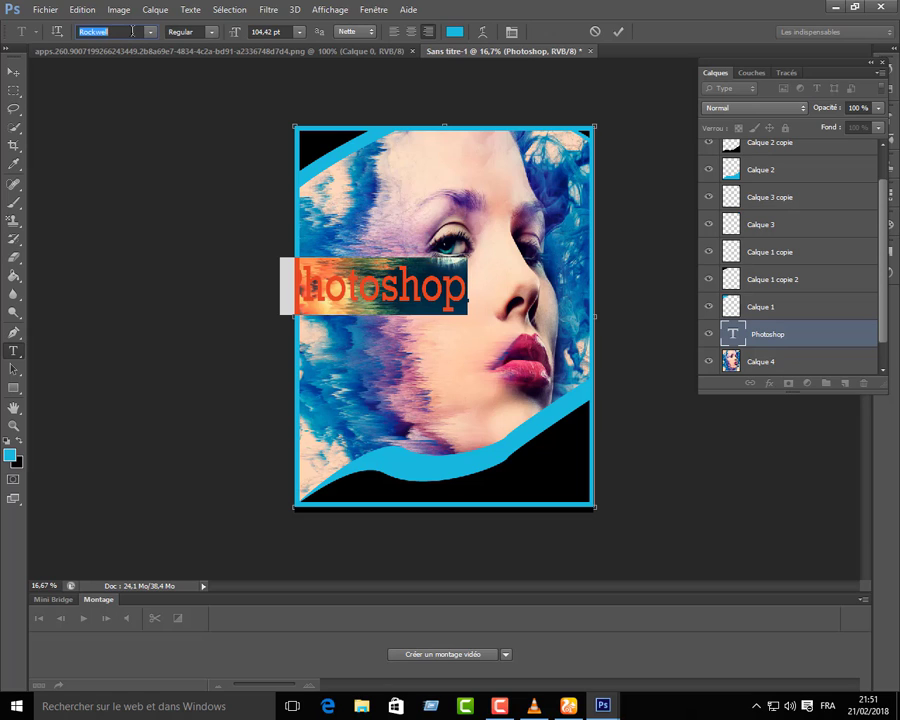
click(13, 72)
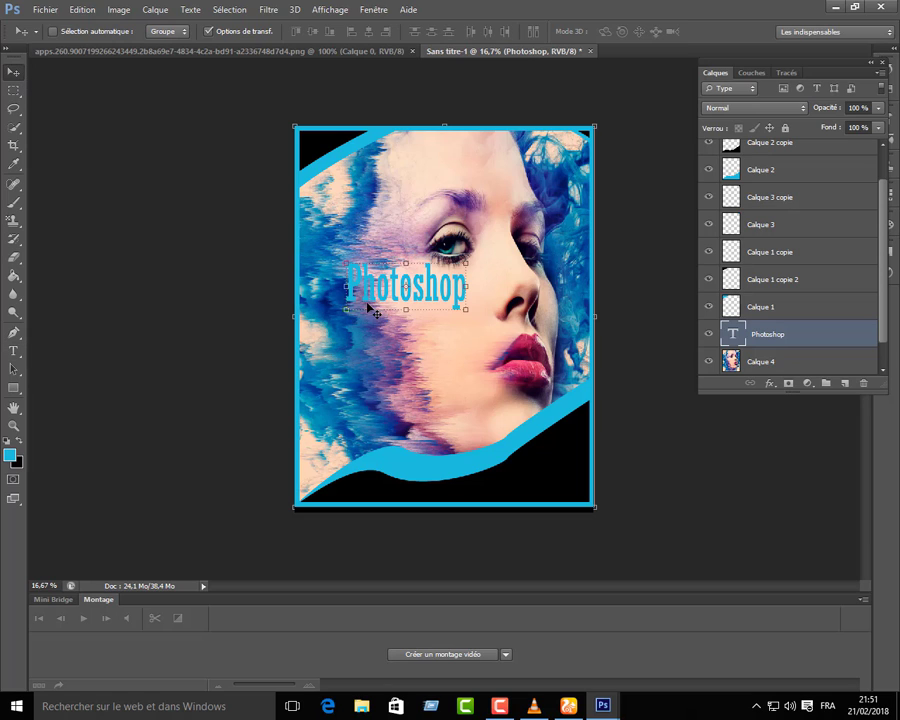
Widen the Photoshop text to about 140% width and 106% height, reposition it near the left frame edge, and apply the transformation
drag(347, 308, 306, 315)
drag(467, 287, 440, 300)
drag(440, 300, 430, 287)
key(v)
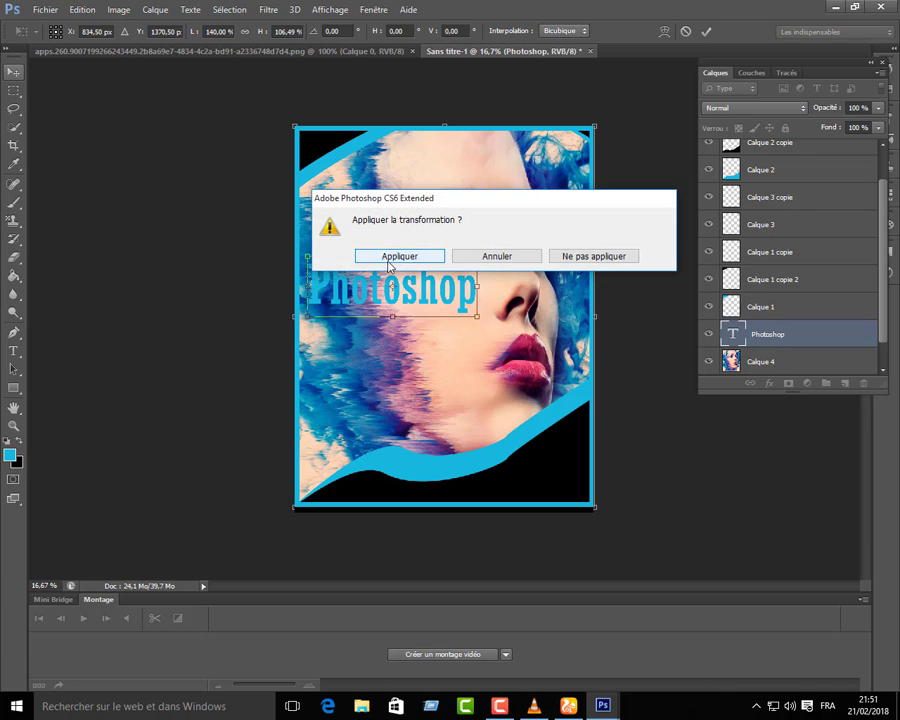
click(388, 258)
Add a gradient overlay to the Photoshop text layer and load the Premier plan -> arrière-plan preset for editing
double_click(852, 338)
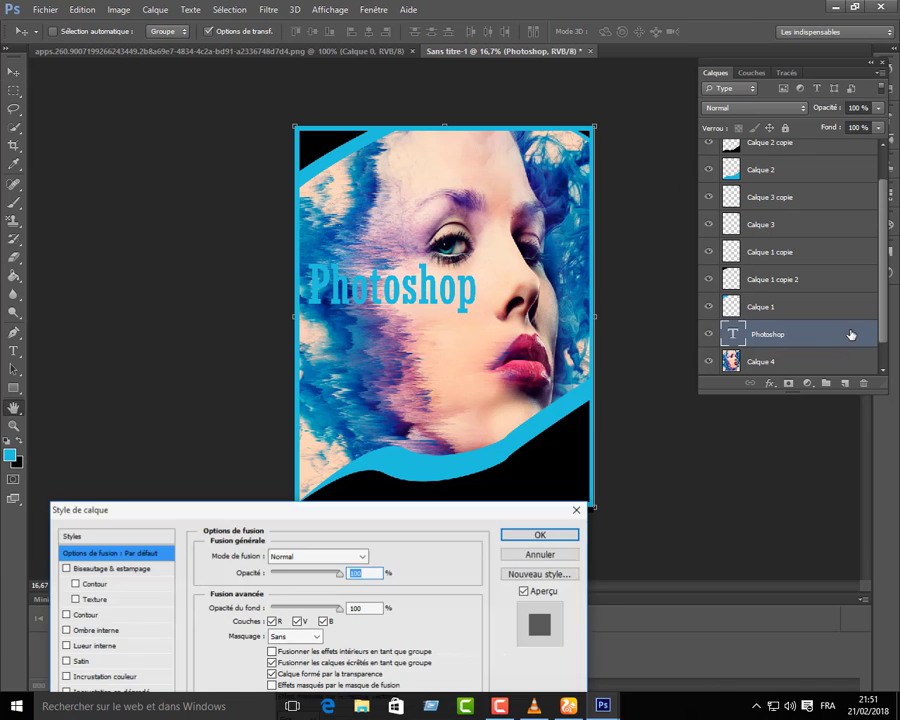
drag(412, 516, 477, 341)
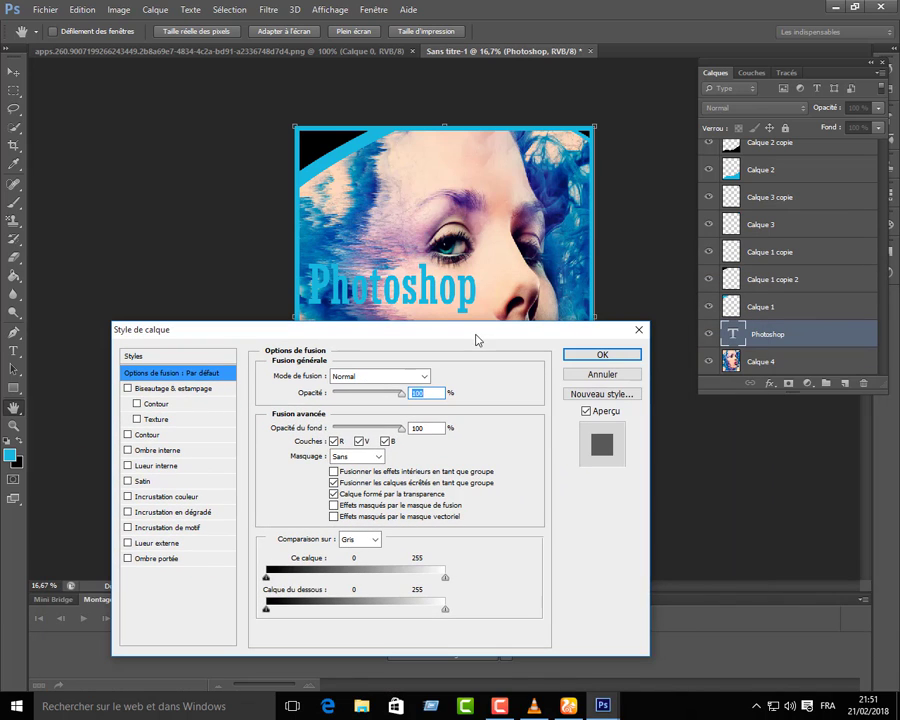
click(127, 512)
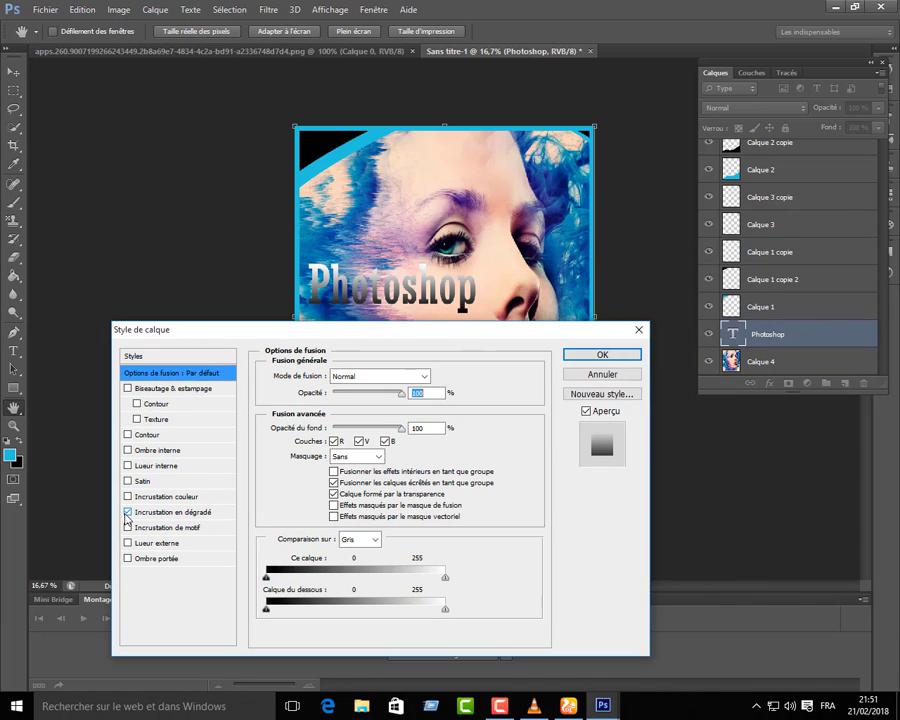
click(165, 513)
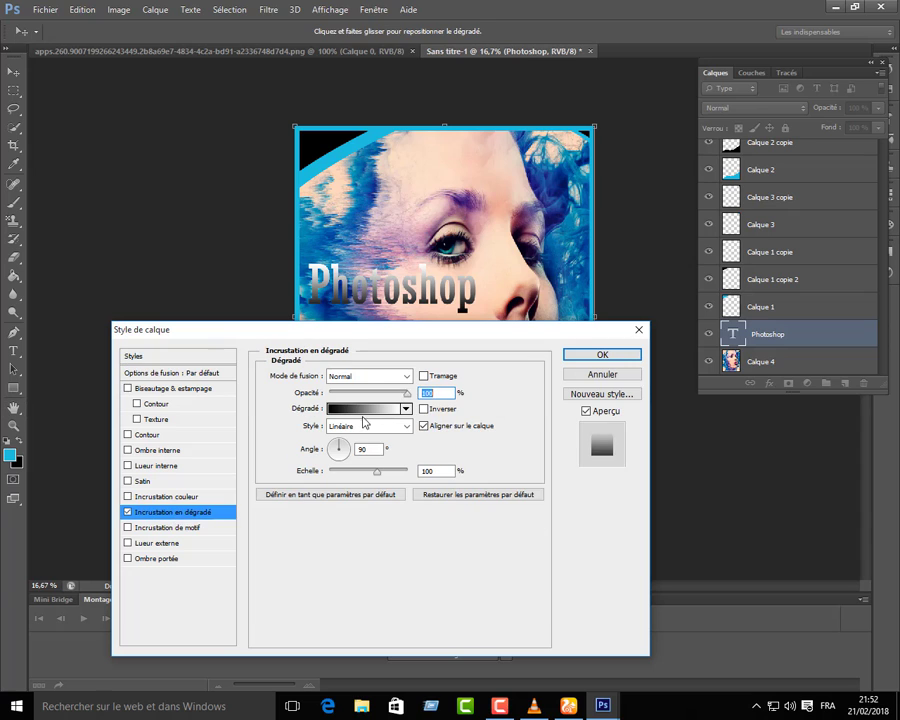
click(365, 410)
click(523, 323)
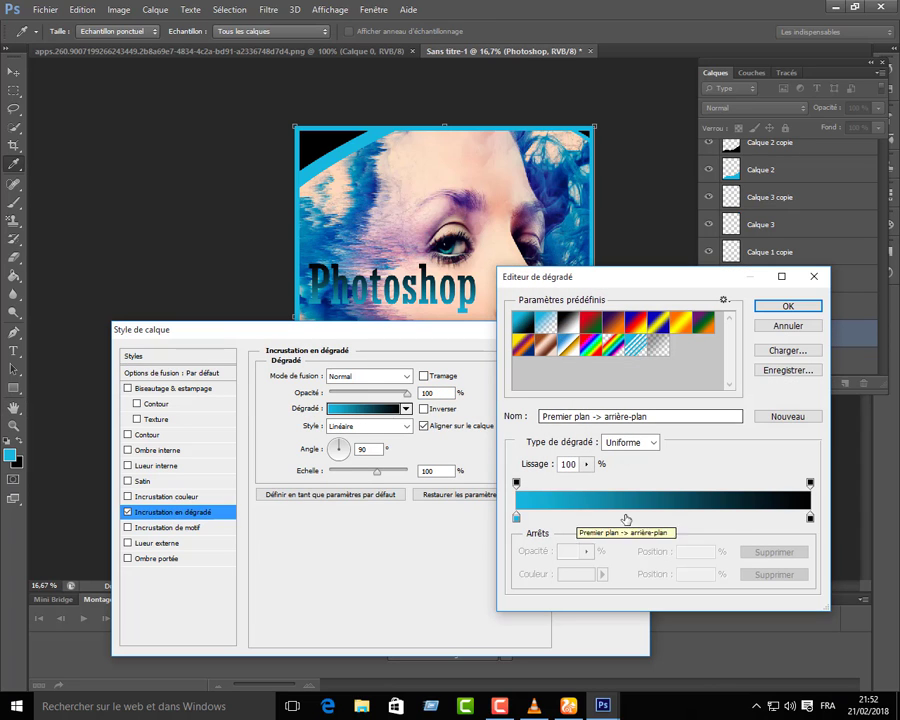
Set the gradient's end colour stop at 100% to the blue sampled from the start of the gradient
click(811, 519)
click(576, 574)
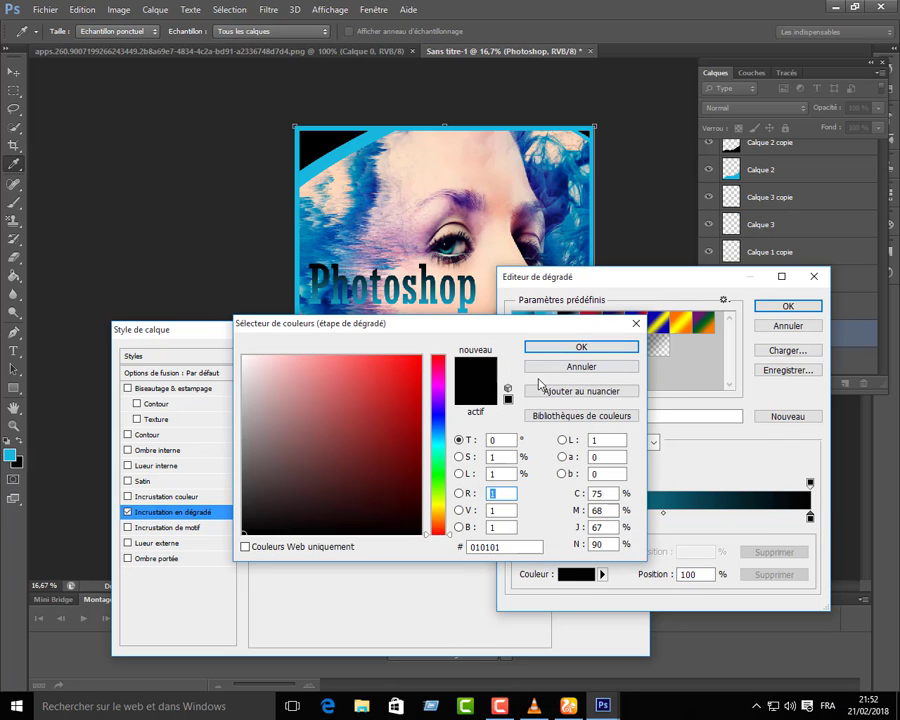
click(565, 367)
click(545, 498)
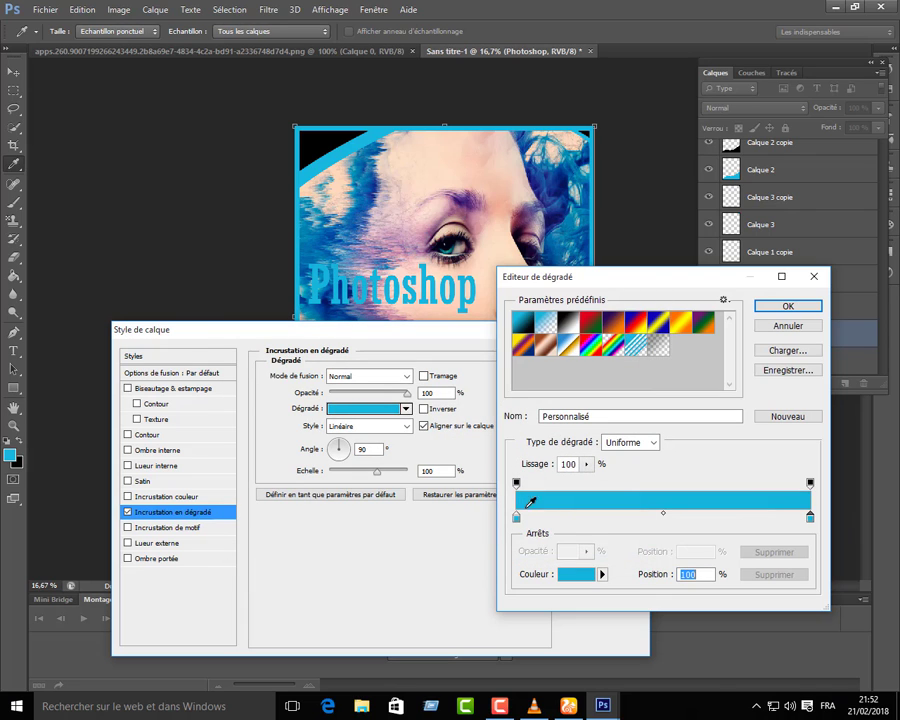
Set the gradient's start colour stop at 0% to black (000000) and apply the overlay to the Photoshop text
double_click(516, 519)
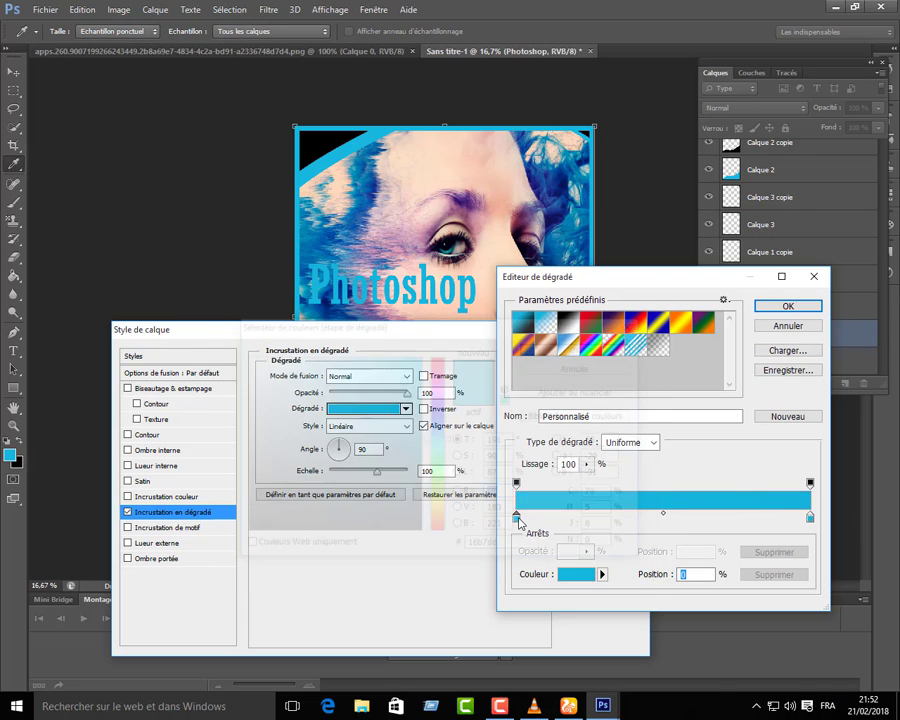
drag(264, 513, 255, 536)
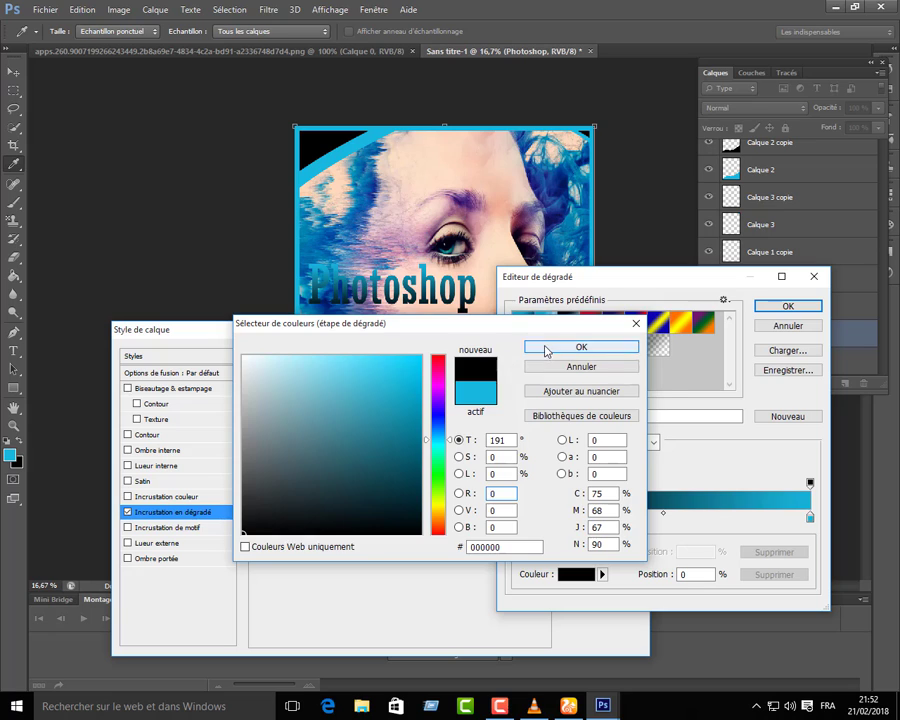
click(534, 347)
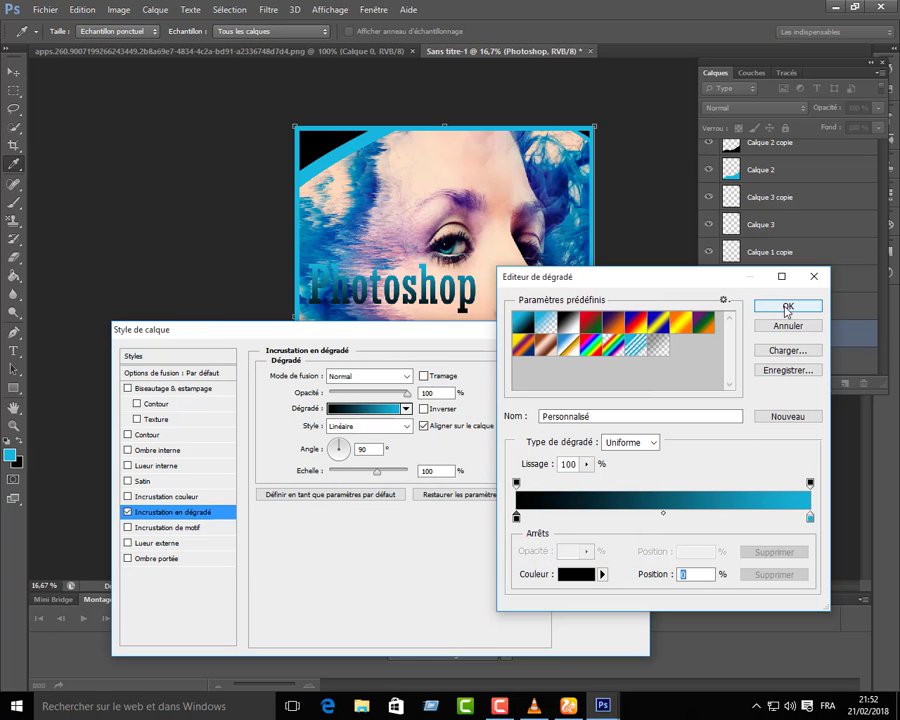
click(787, 307)
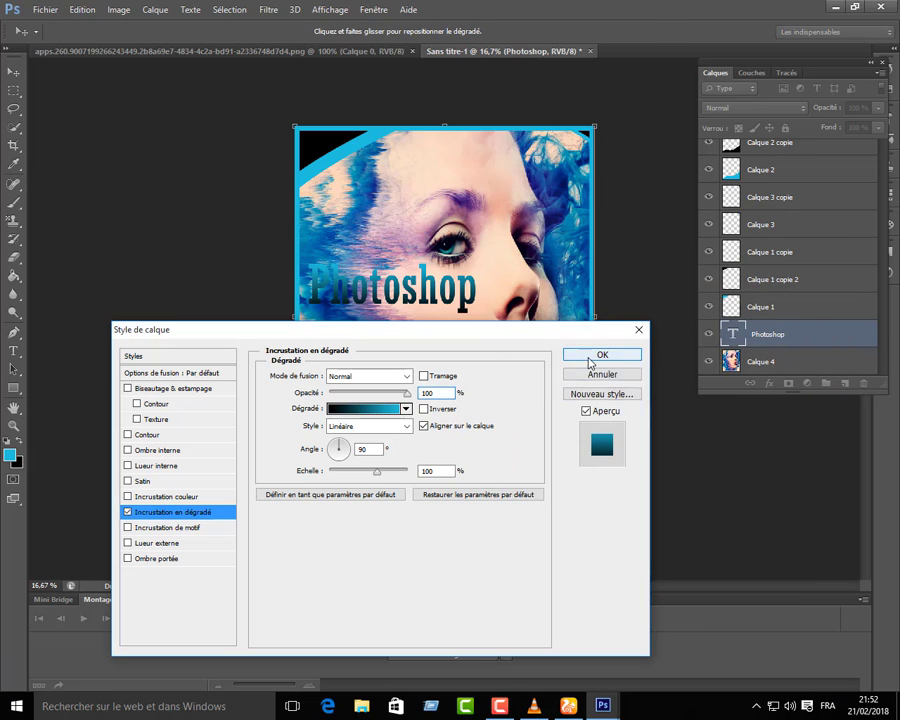
click(598, 356)
Widen the Photoshop text to about 105%, shift it slightly down inside the left frame edge, and apply the transformation
drag(414, 309, 482, 290)
key(ctrl+t)
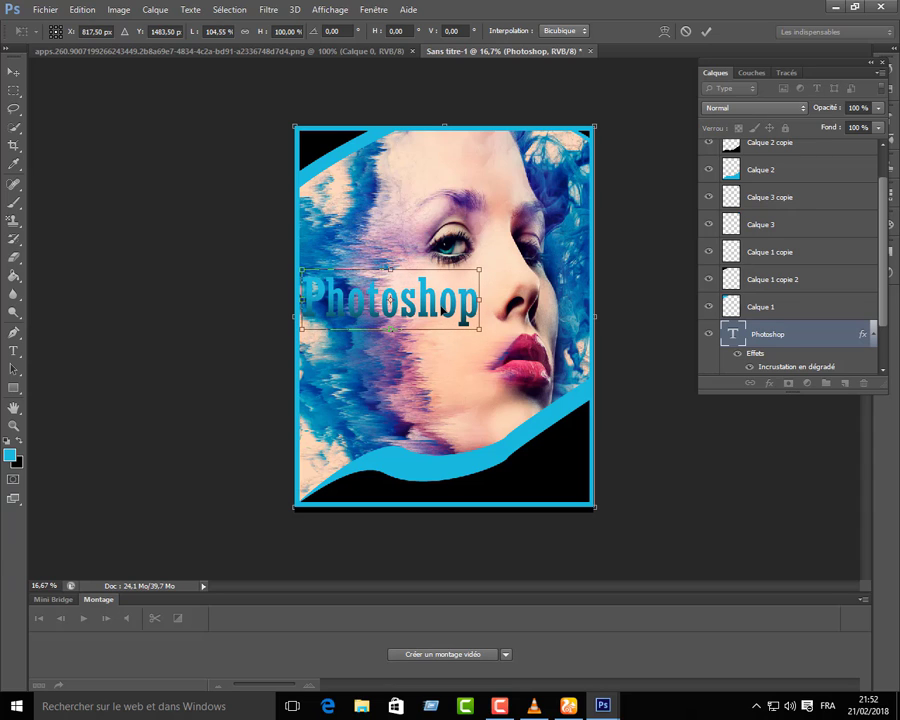
drag(400, 290, 395, 282)
click(13, 72)
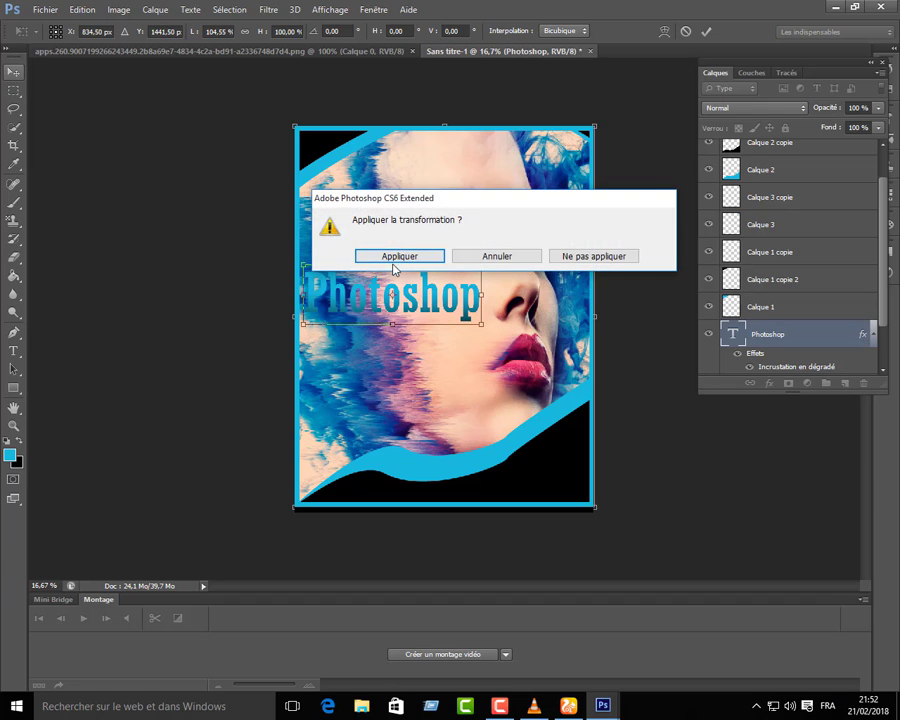
click(396, 256)
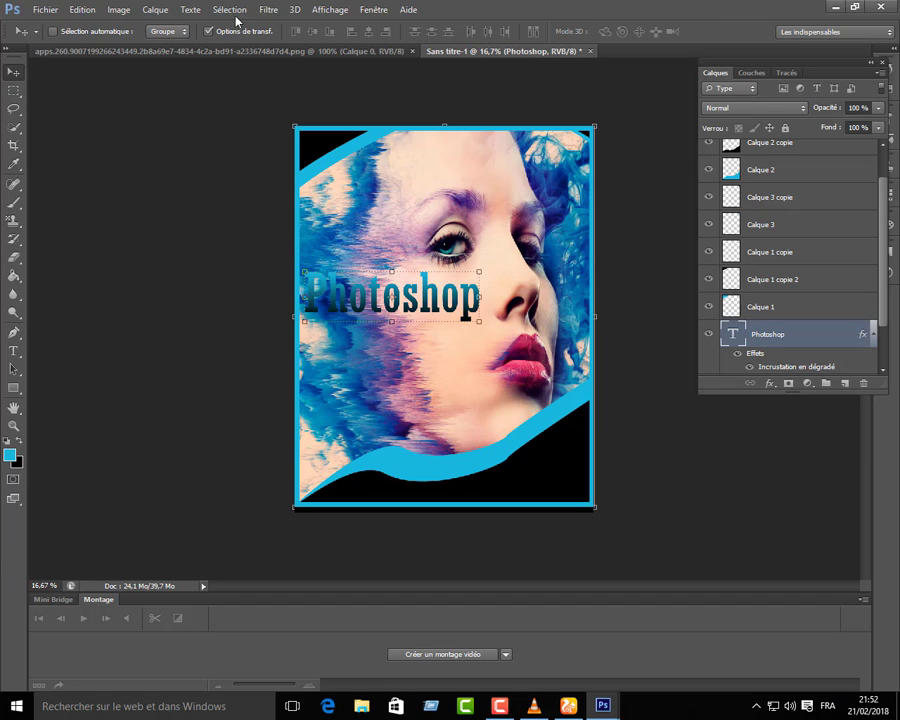
Turn off the transform controls and bring the dark credits text block from photoshop-cc-1.jpg into the flyer, below the Photoshop text
click(209, 31)
mouse_move(600, 705)
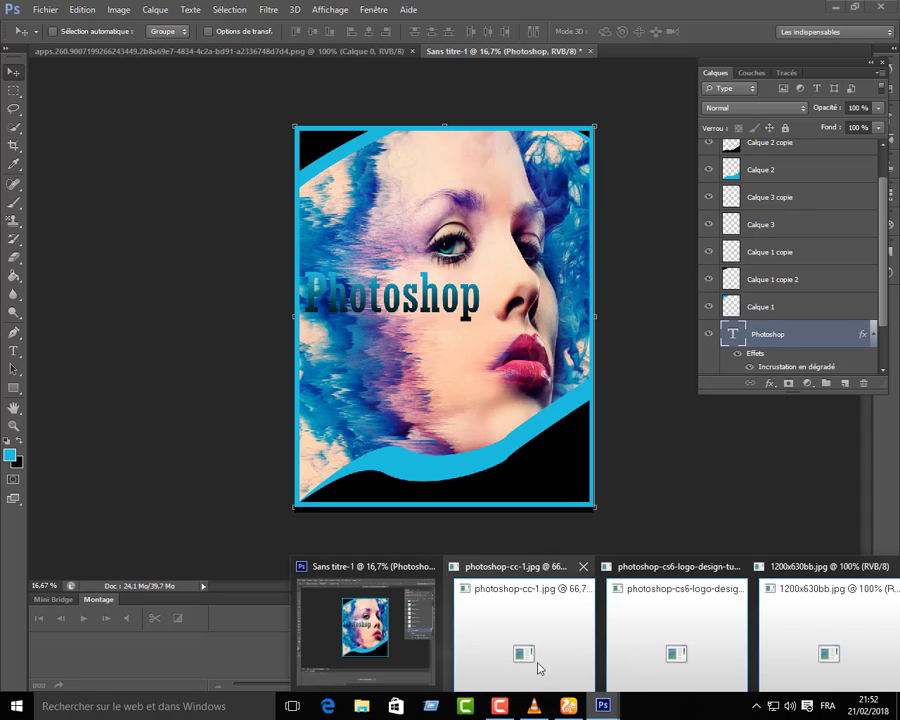
click(540, 665)
drag(345, 332, 346, 400)
click(620, 253)
drag(620, 253, 332, 262)
click(568, 266)
drag(347, 400, 331, 341)
Turn on the transform controls, enlarge the credits block to about 424% width and 517% height below the title, and apply the transformation
click(208, 31)
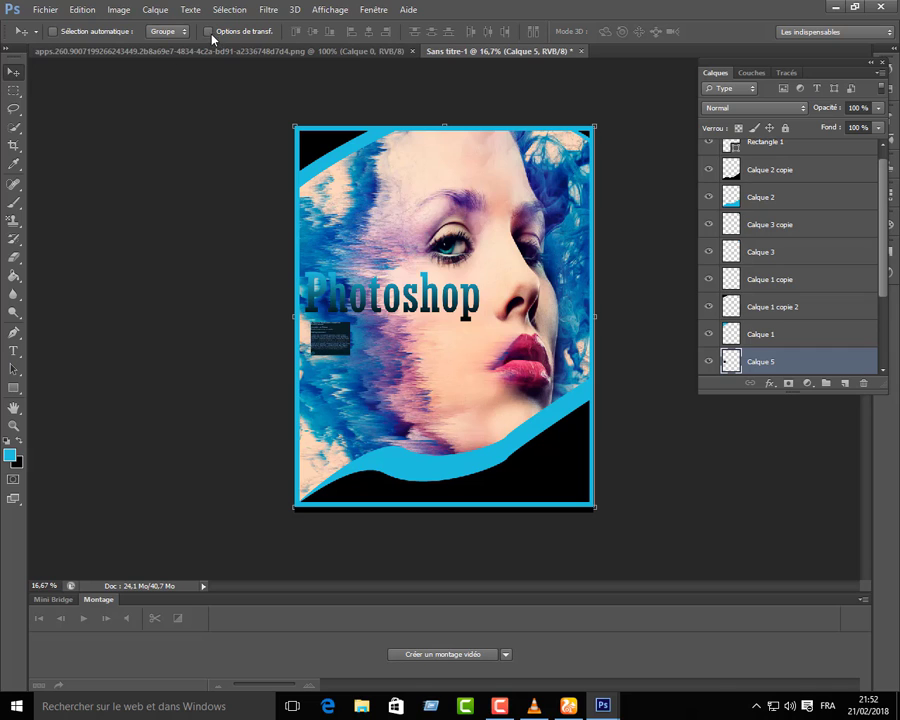
drag(352, 357, 479, 495)
drag(423, 422, 407, 418)
click(13, 72)
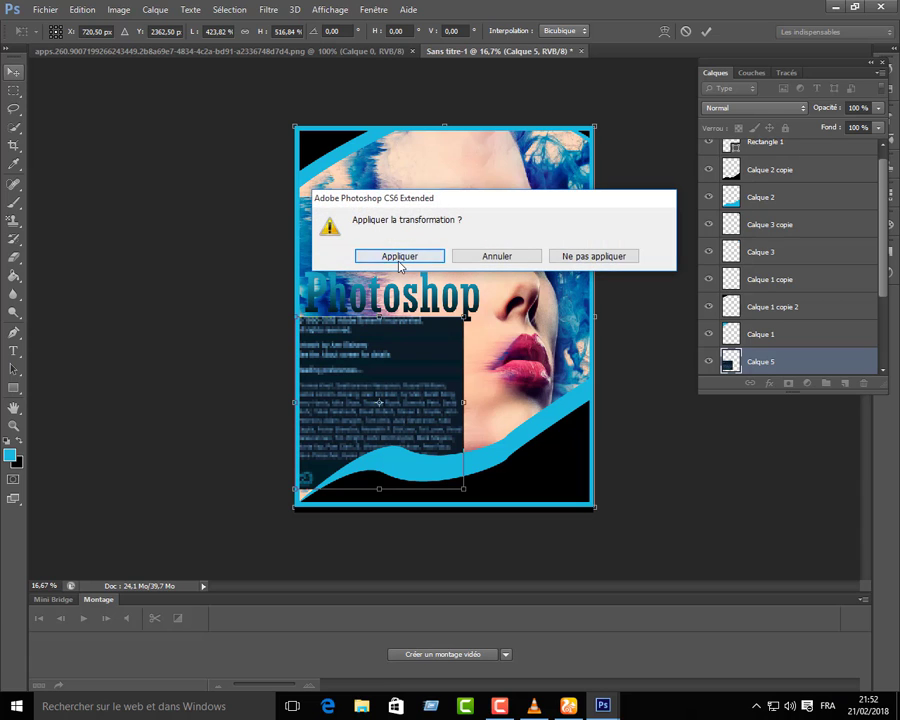
click(402, 254)
Move the Photoshop text up clear of the credits block, widen it to about 104%, and apply the transformation
scroll(762, 262, down, 3)
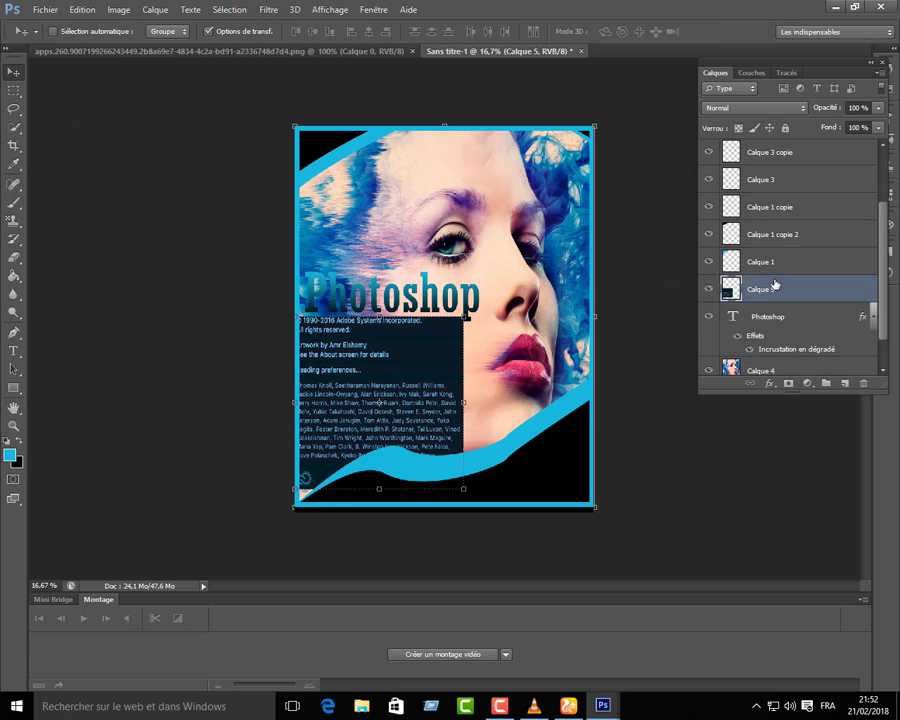
click(762, 318)
drag(390, 300, 400, 283)
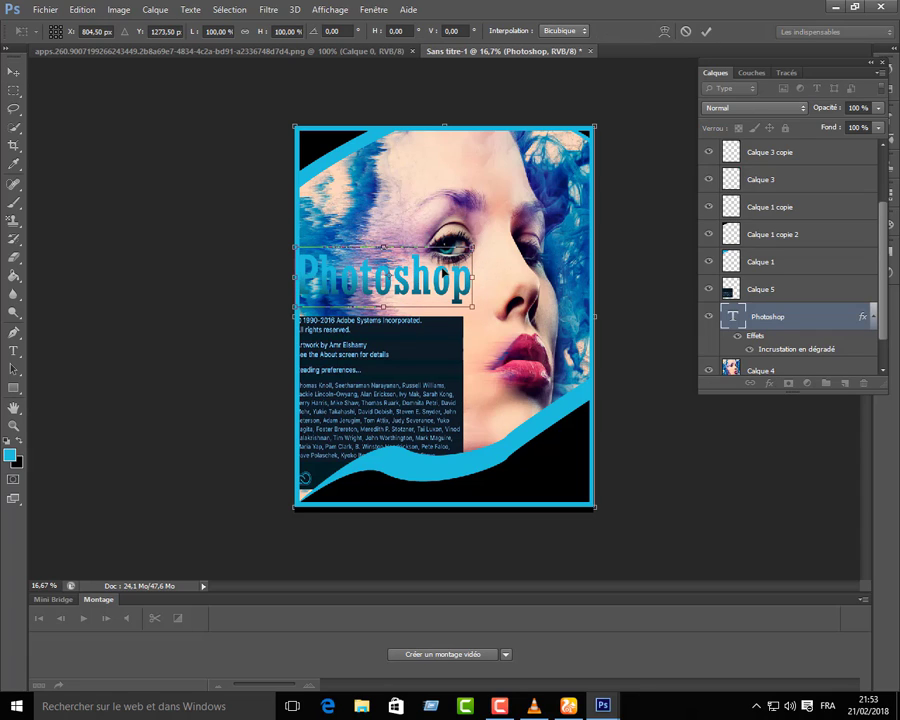
drag(472, 273, 481, 274)
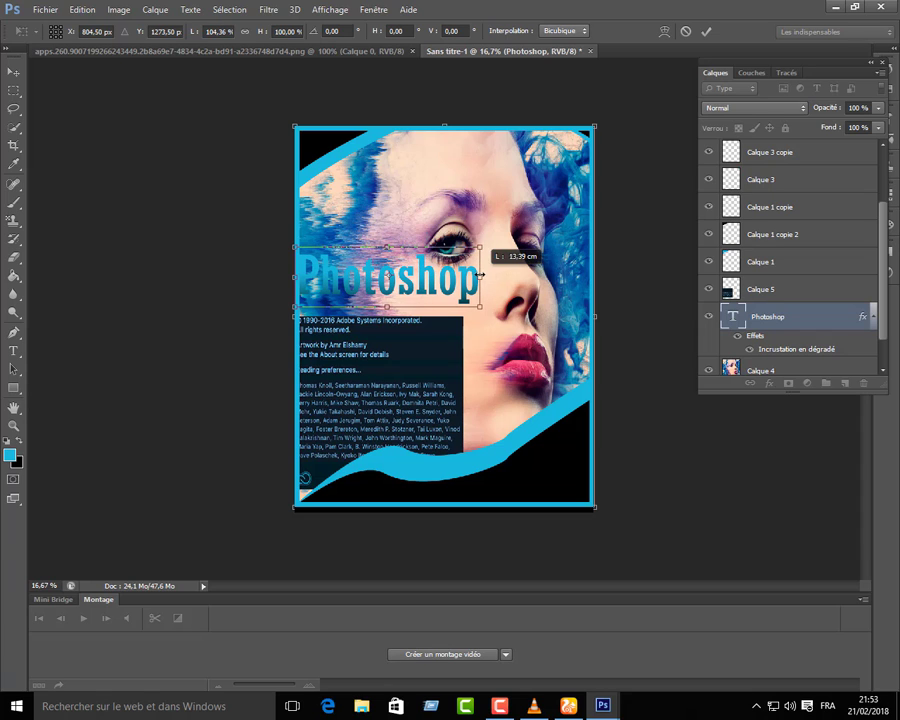
click(13, 72)
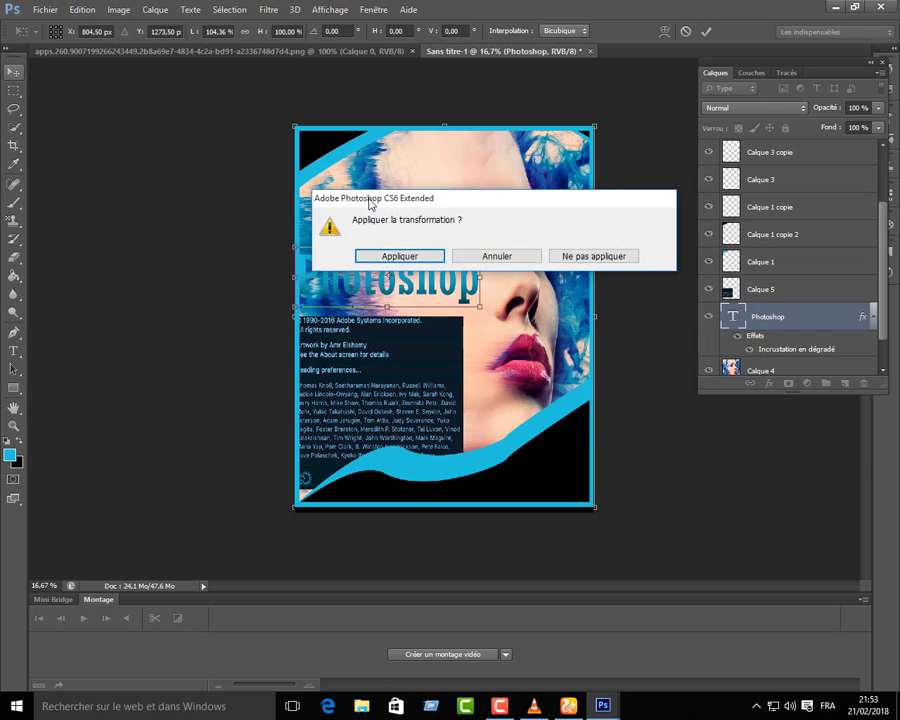
click(422, 256)
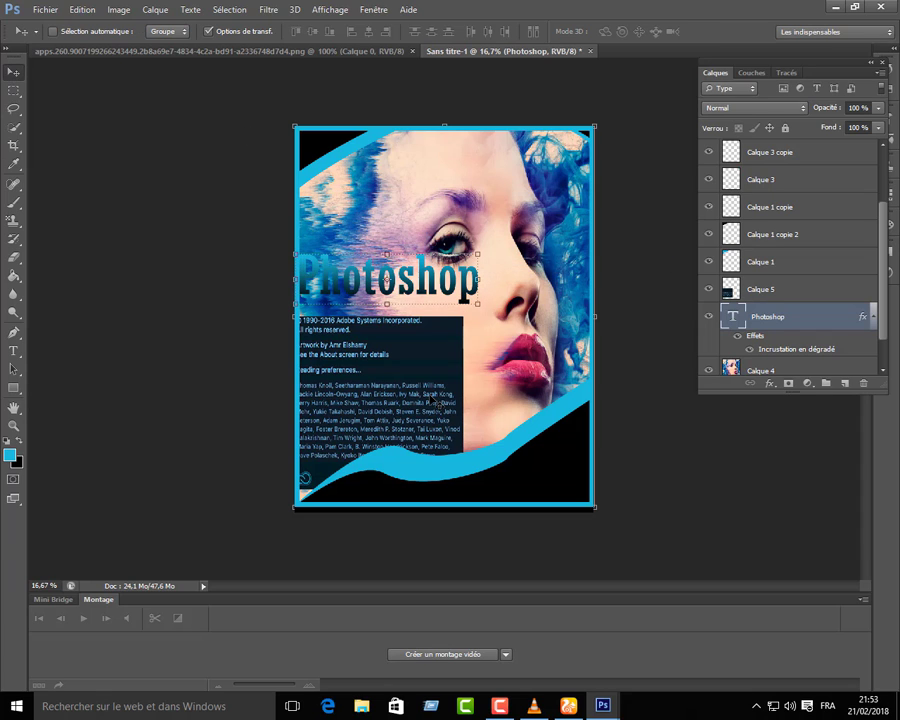
Move the credits block up beneath the title, enlarge it to about 118% width and 106% height, and apply the transformation
click(760, 290)
drag(421, 386, 421, 368)
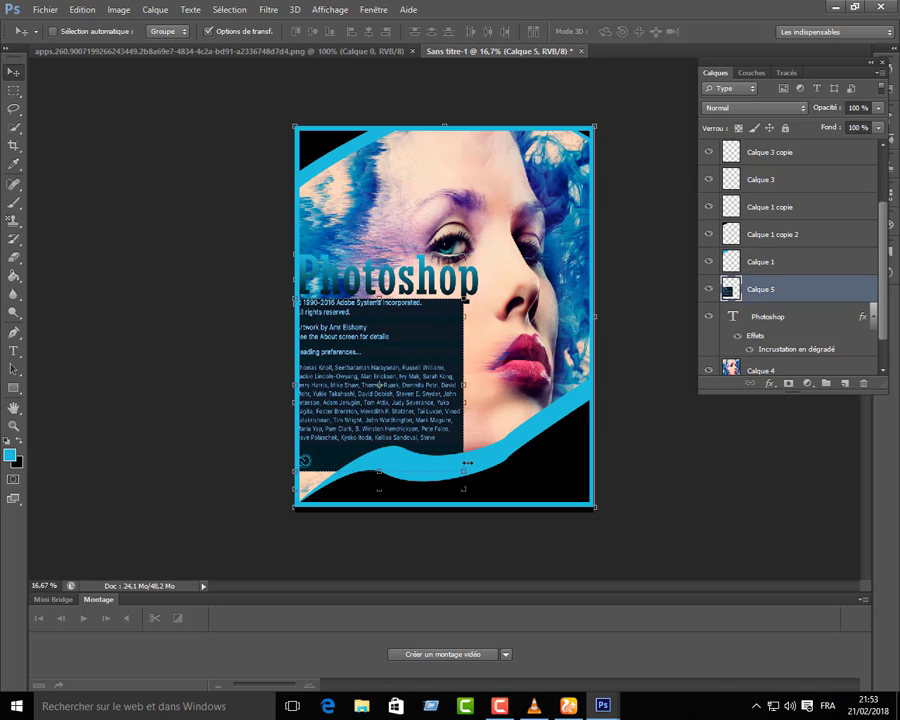
drag(463, 471, 497, 486)
mouse_move(395, 392)
mouse_down()
mouse_move(410, 388)
mouse_move(396, 410)
mouse_up()
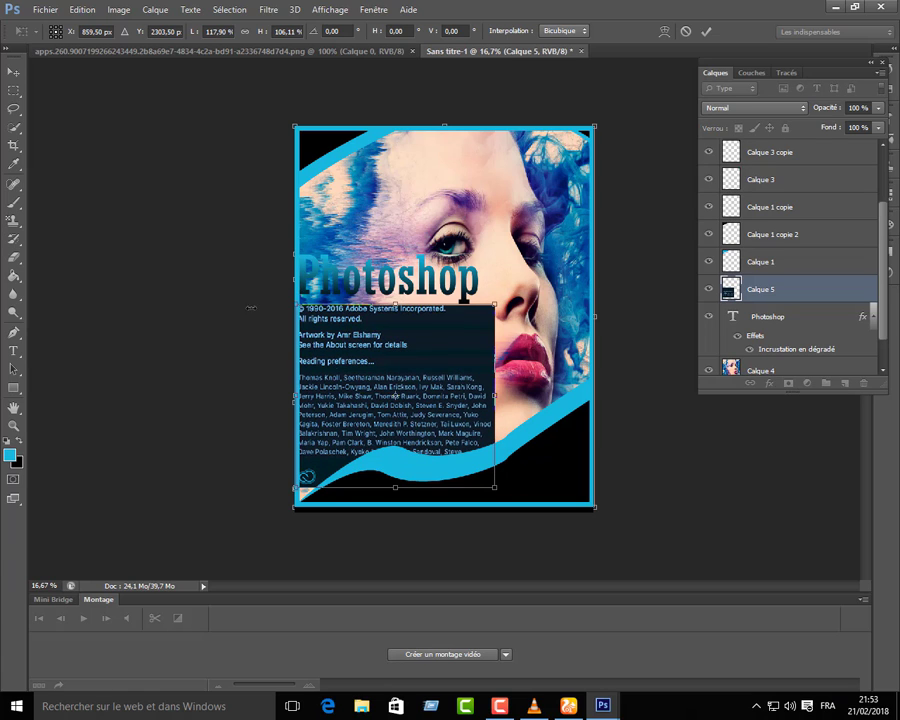
click(15, 72)
click(419, 257)
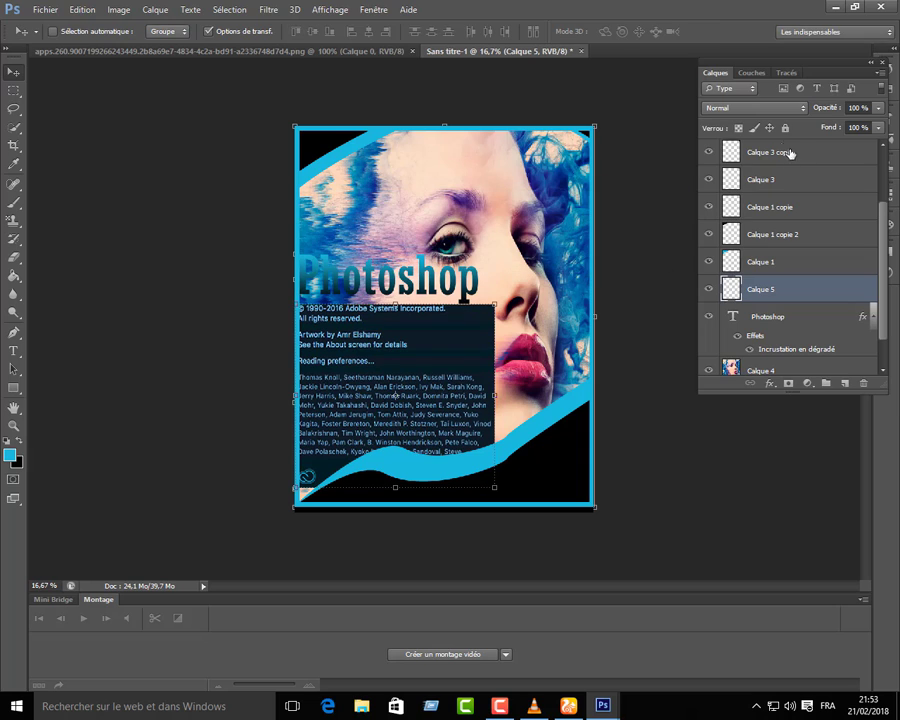
click(755, 107)
click(738, 160)
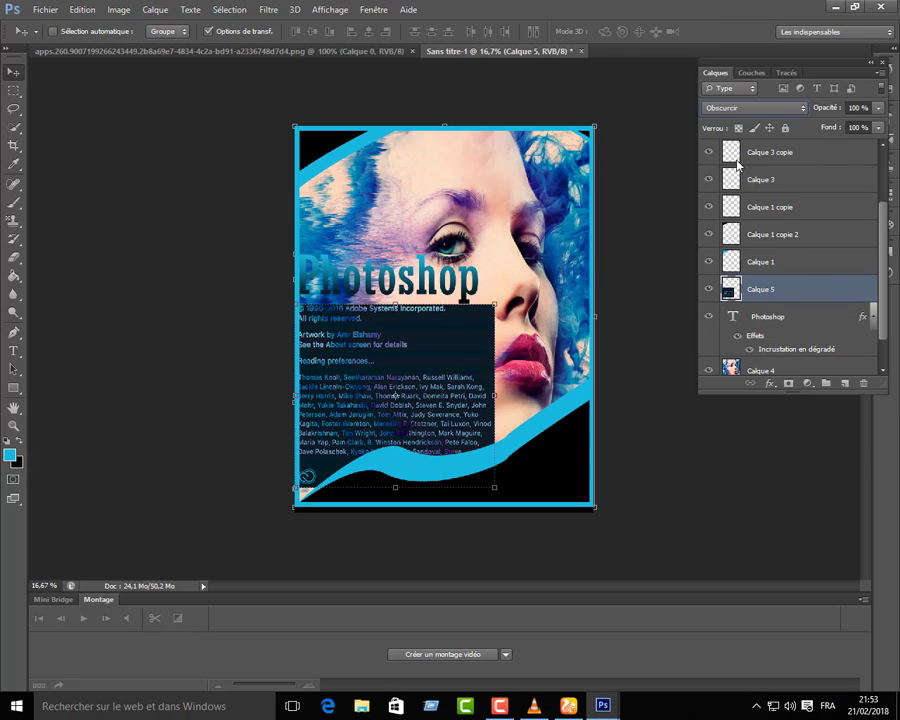
key(ctrl+z)
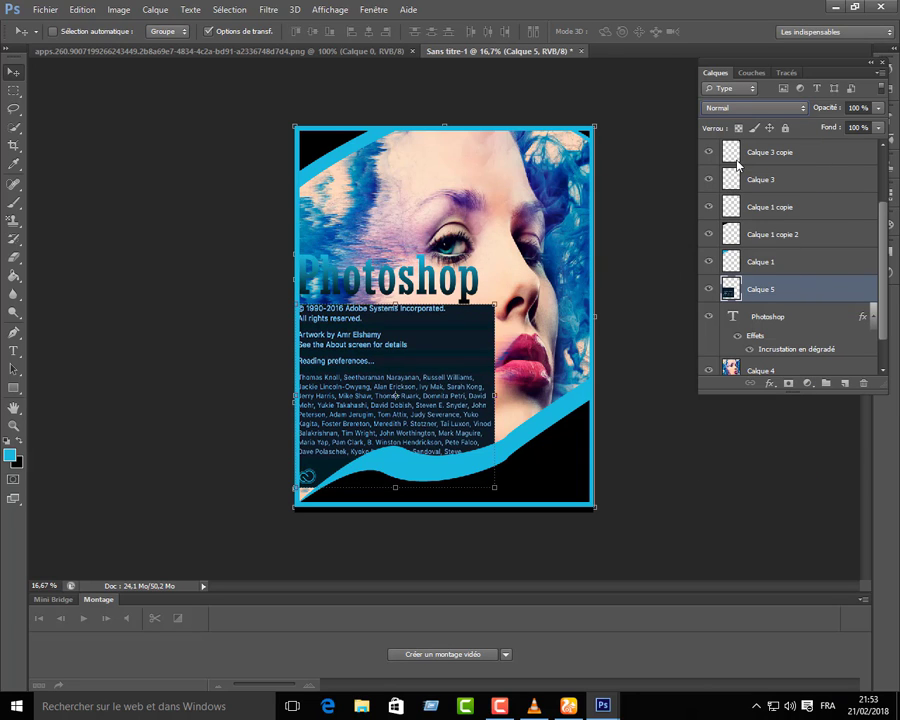
Try successive blend modes on the credits block and settle on Couleur plus claire
key(shift+plus)
key(shift+plus)
key(shift+plus)
key(shift+plus)
key(shift+plus)
key(shift+plus)
key(shift+plus)
key(shift+plus)
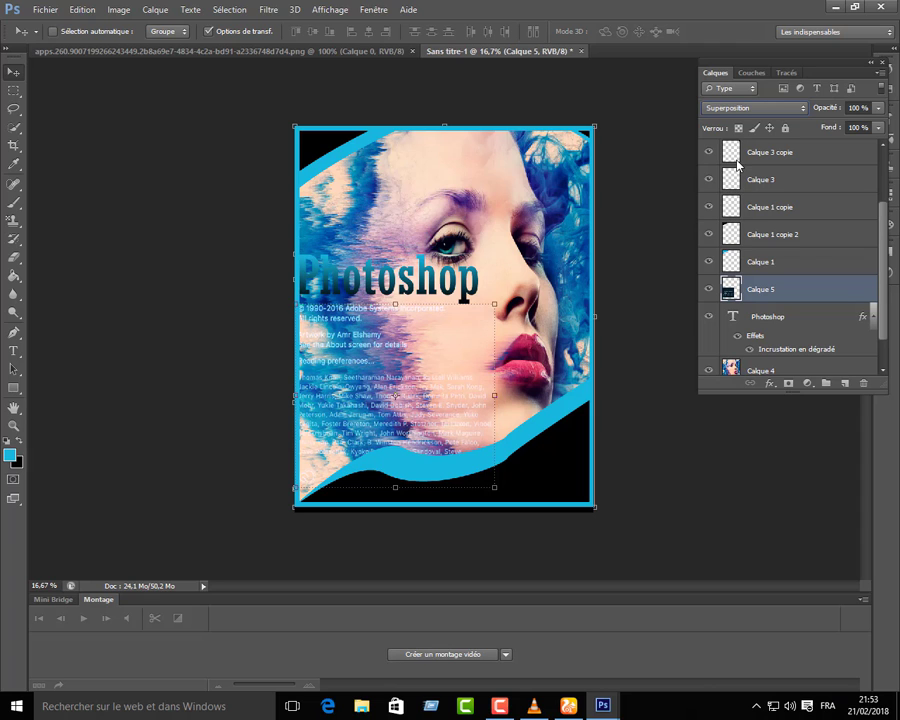
key(shift+minus)
key(shift+minus)
key(shift+minus)
key(shift+minus)
key(shift+minus)
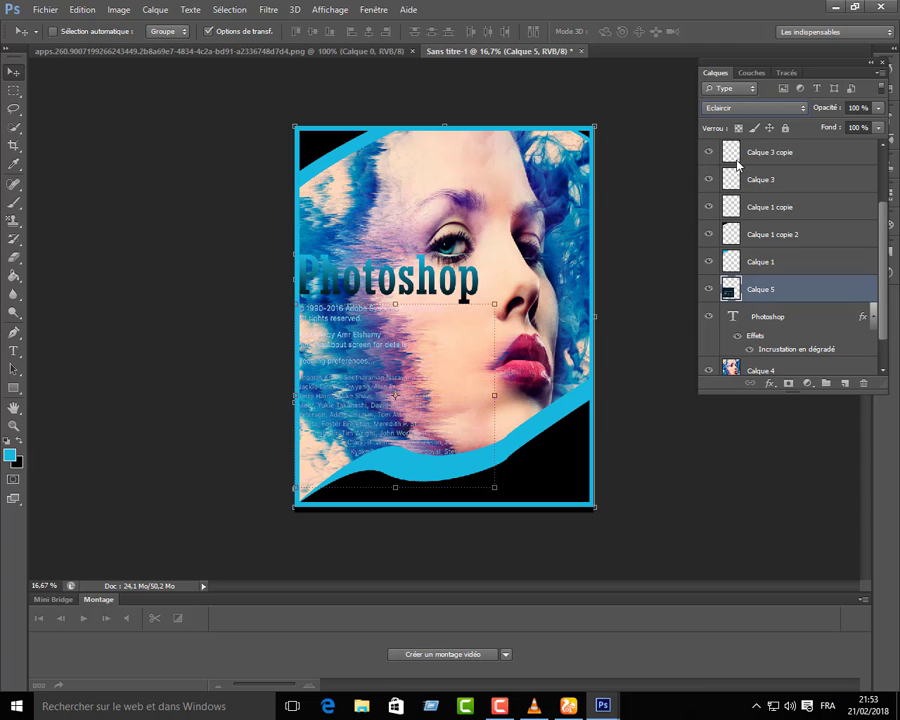
key(shift+plus)
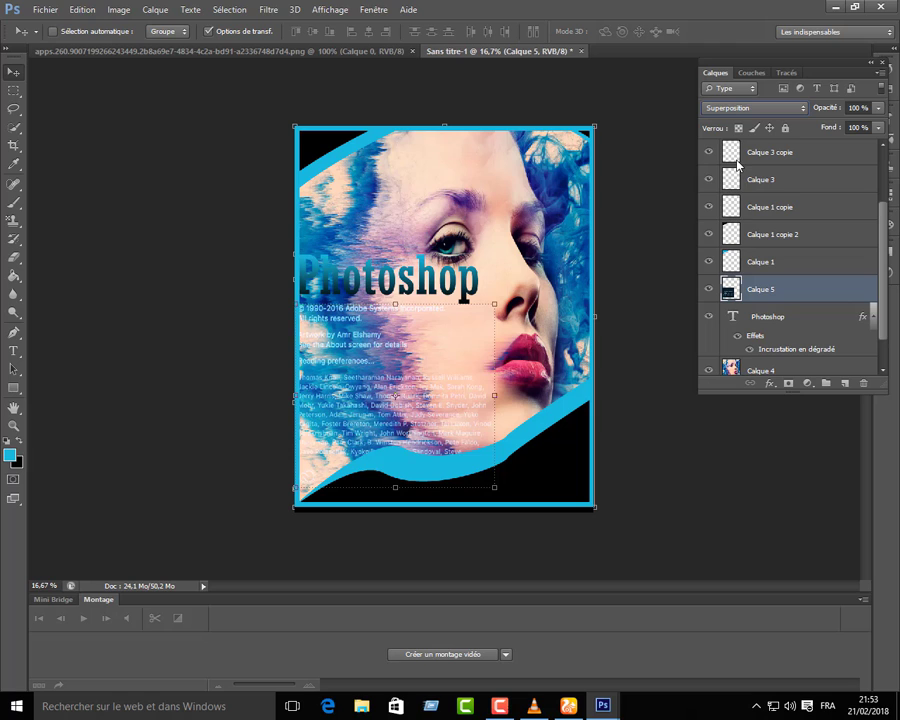
key(shift+plus)
key(shift+plus)
key(shift+plus)
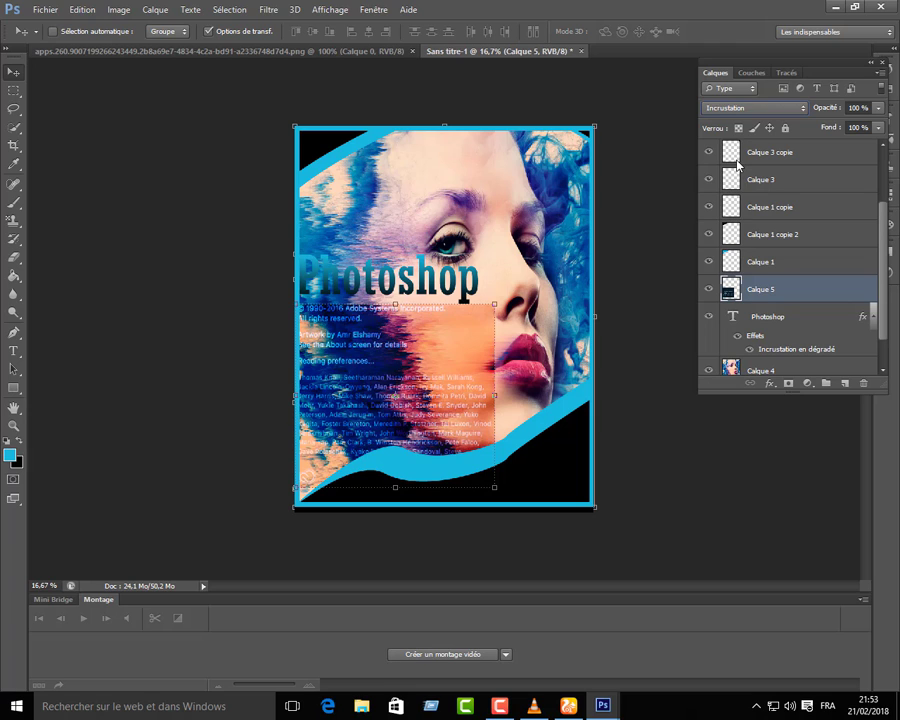
key(shift+minus)
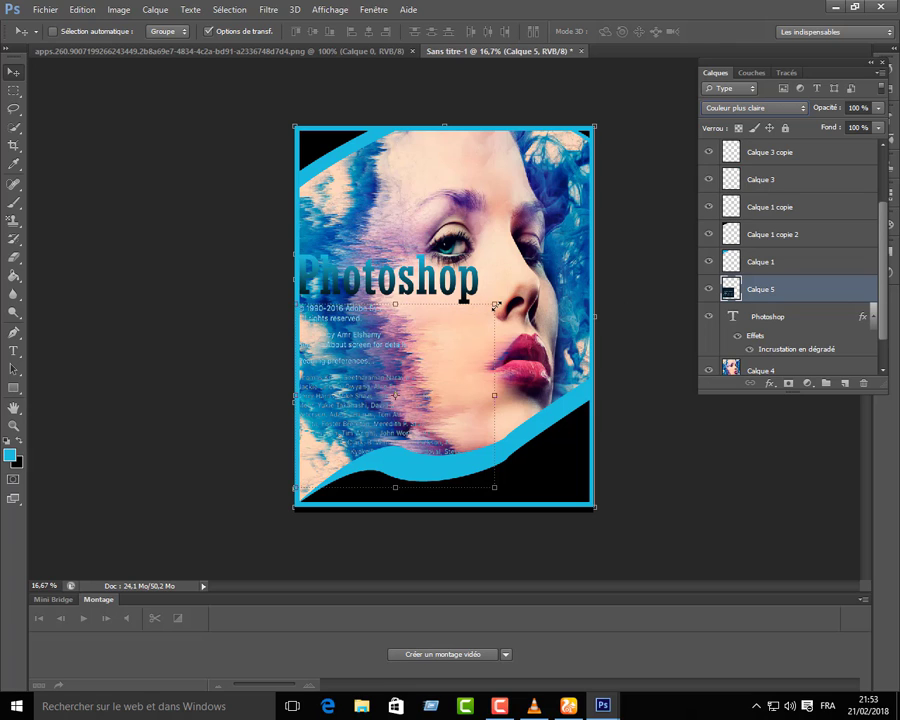
Widen the credits block to about 106% and apply the transformation
drag(495, 306, 516, 305)
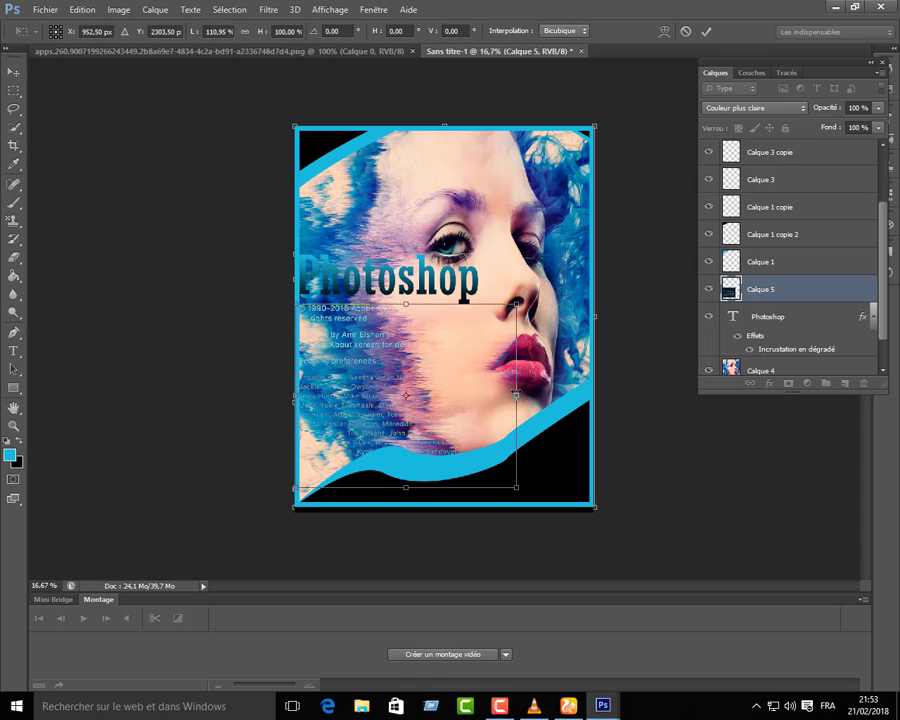
drag(516, 395, 508, 395)
click(13, 71)
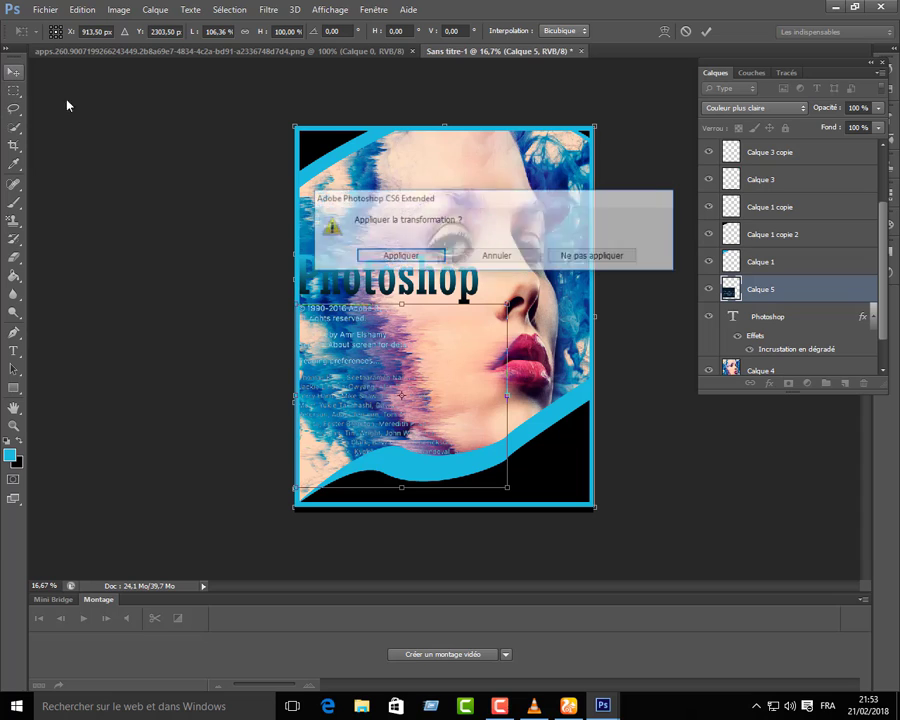
click(410, 257)
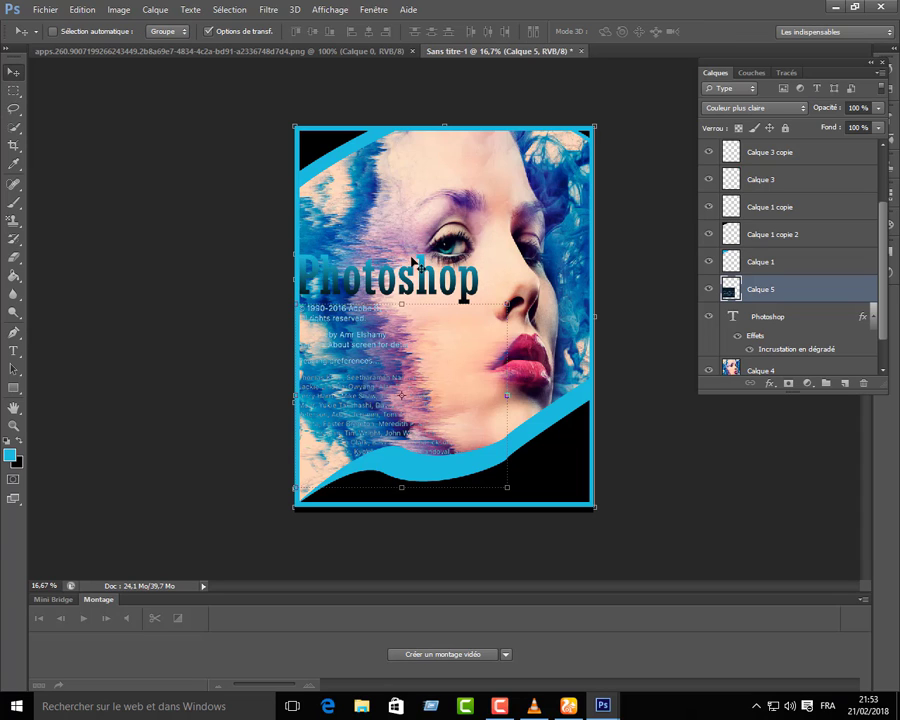
Change the Photoshop title's font to Onyx and shift the title left towards the flyer's frame
click(792, 320)
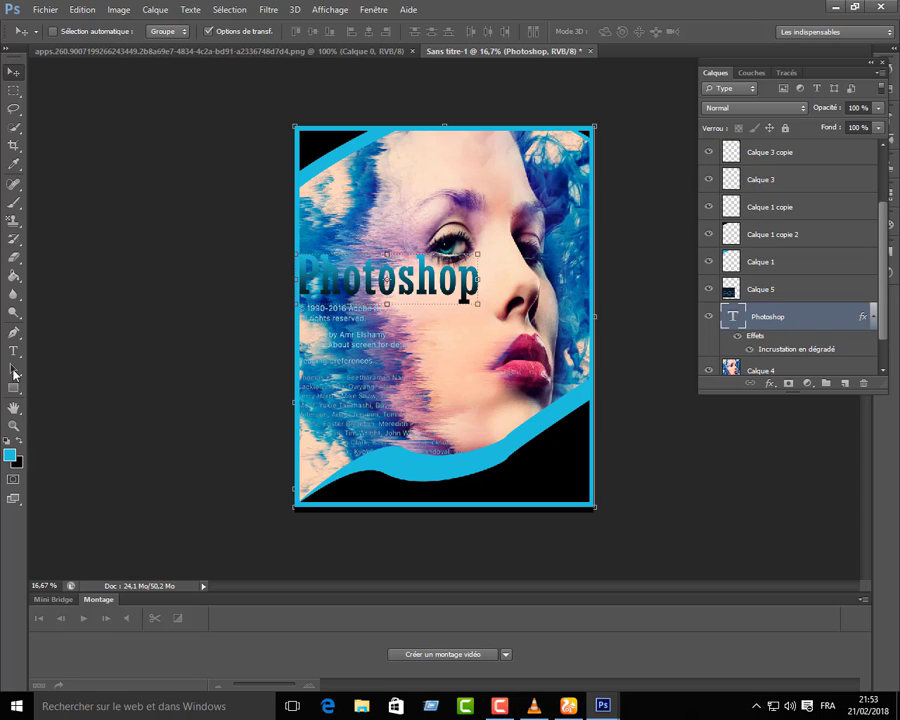
click(13, 350)
double_click(390, 278)
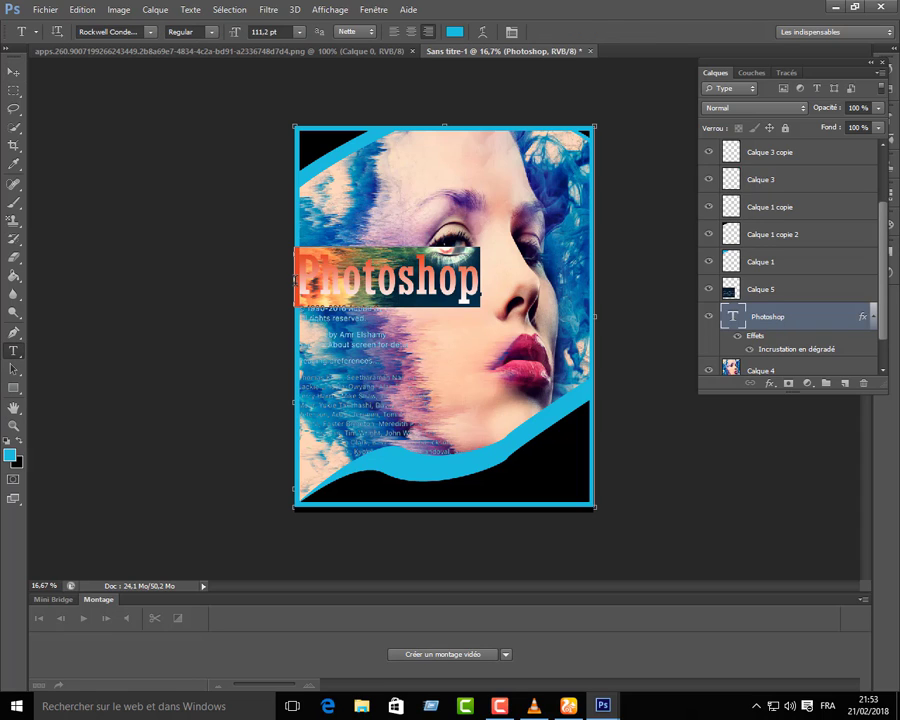
click(112, 32)
text(Playbill)
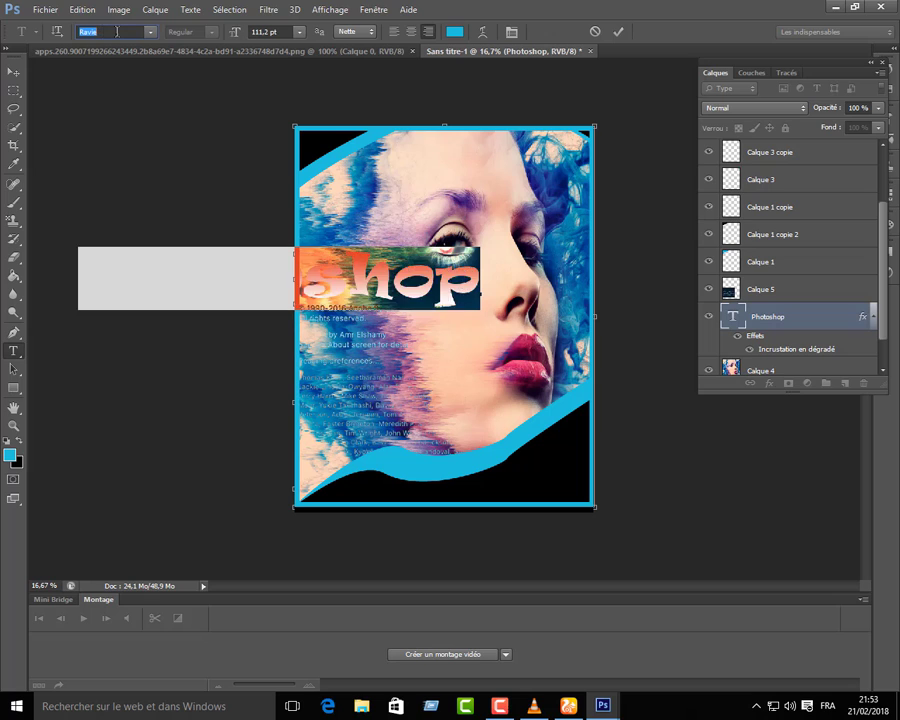
scroll(116, 32, up, 2)
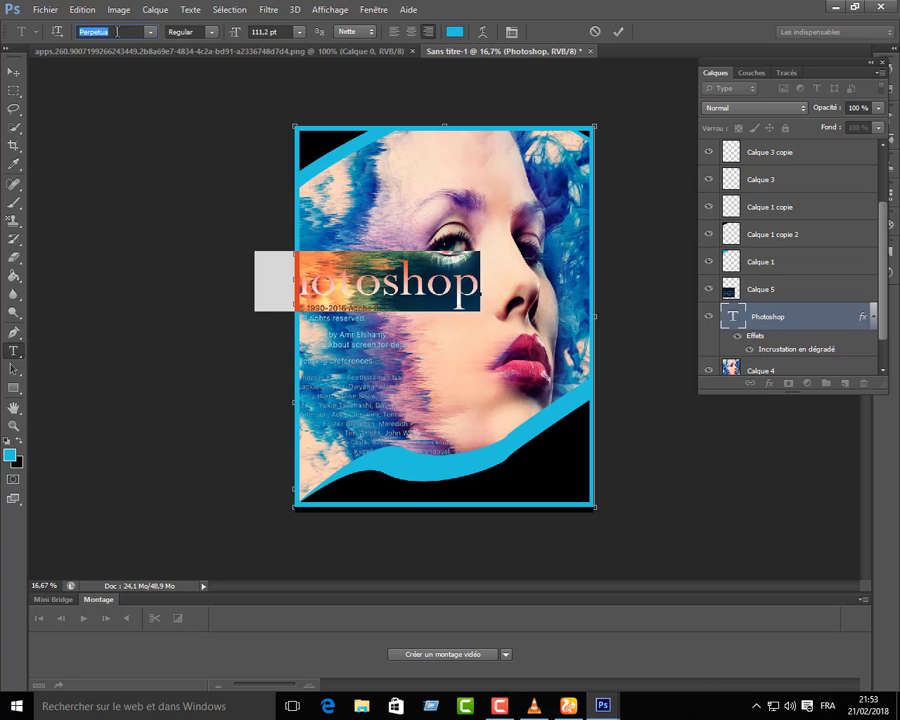
key(Up)
key(Up)
key(Up)
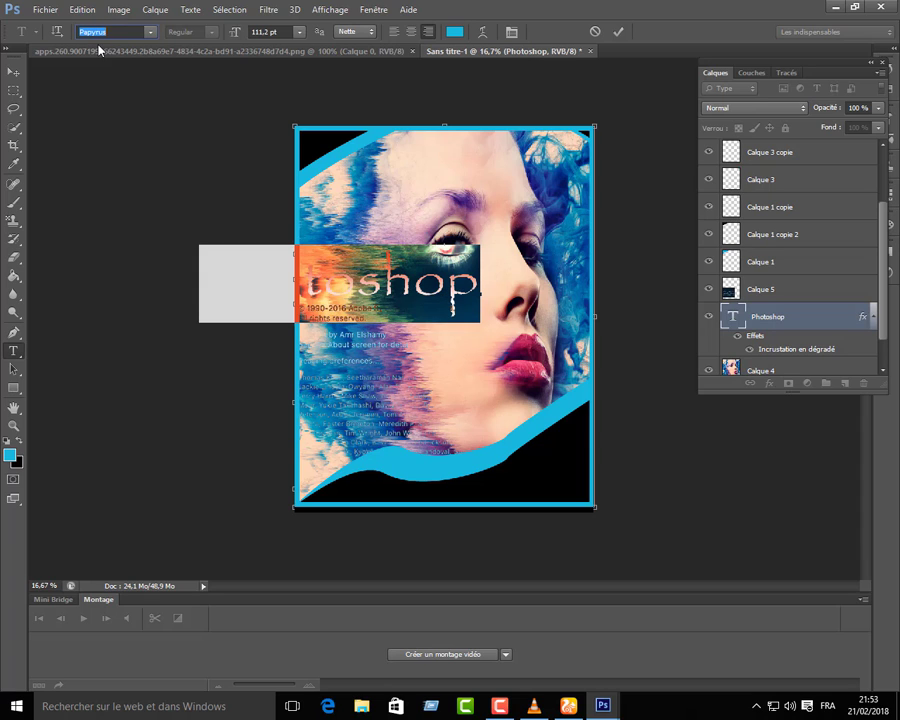
key(Down)
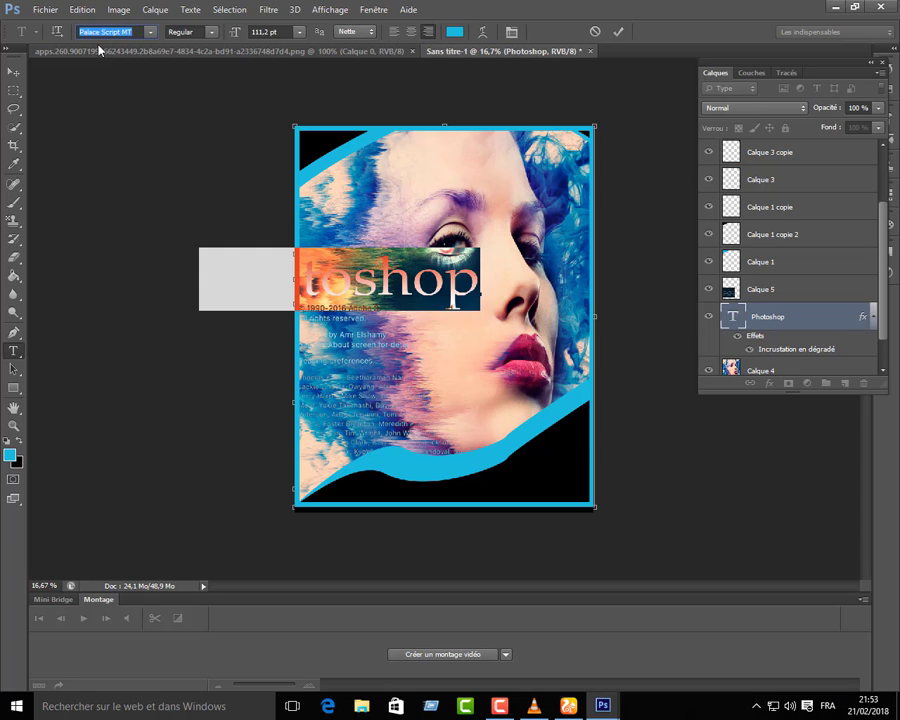
key(Up)
key(Up)
key(Up)
key(Down)
key(Down)
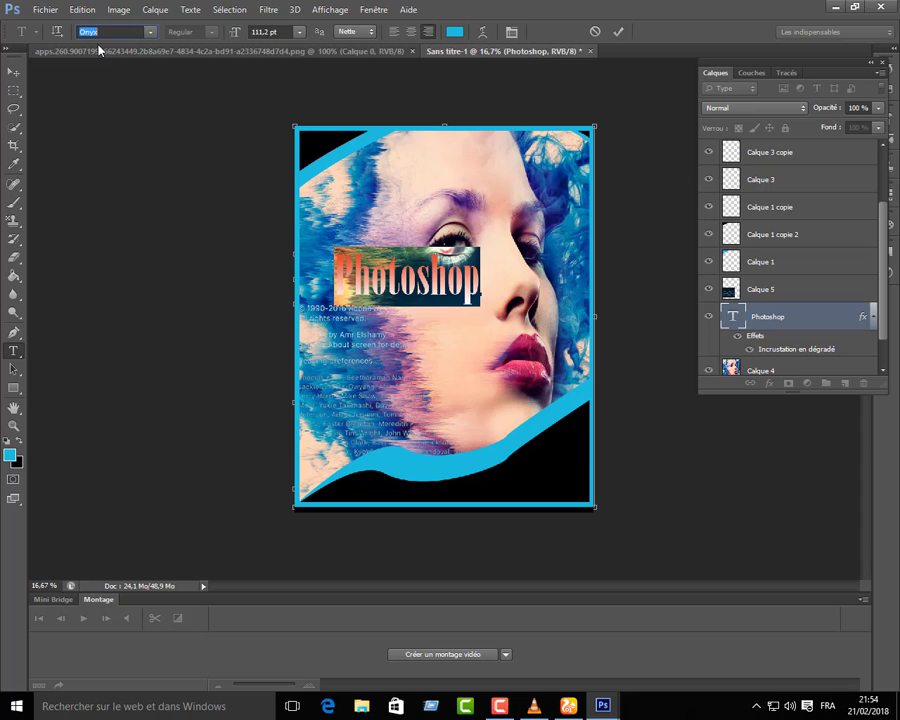
click(13, 72)
drag(378, 273, 356, 274)
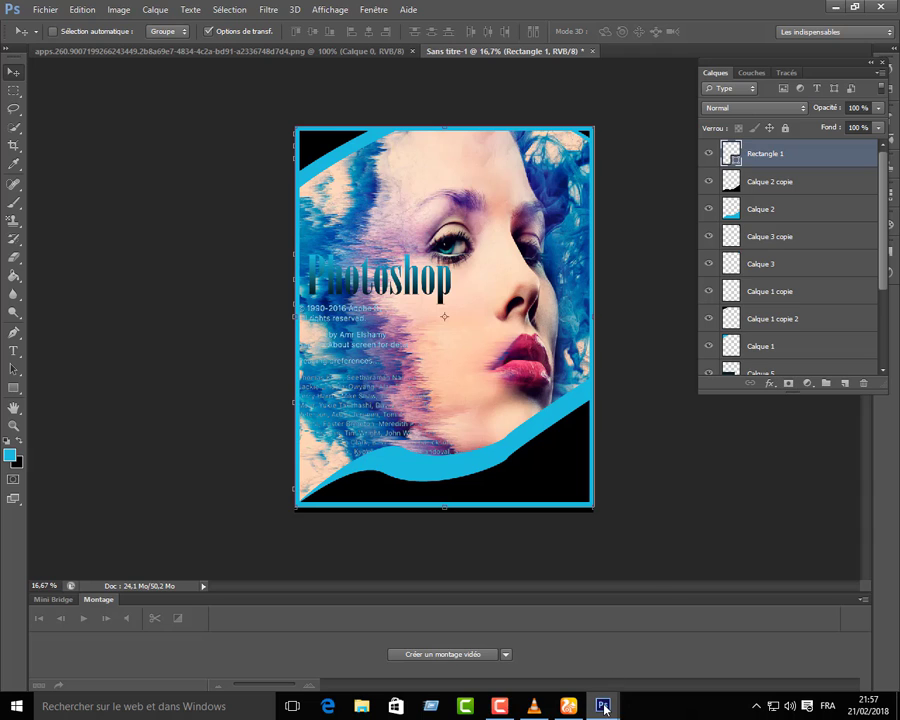
Open the Ps logo image apps.260.9007199266243449.2b8a69e7-4834-4c2a-bd91-a2336748d7d4 from the psf folder
mouse_move(605, 710)
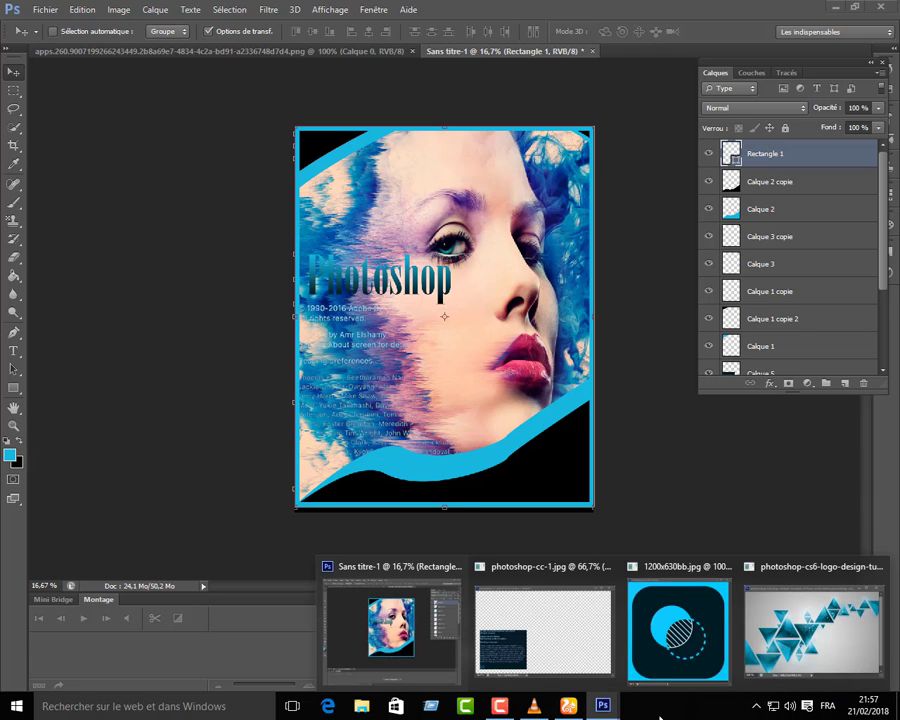
click(45, 10)
click(55, 40)
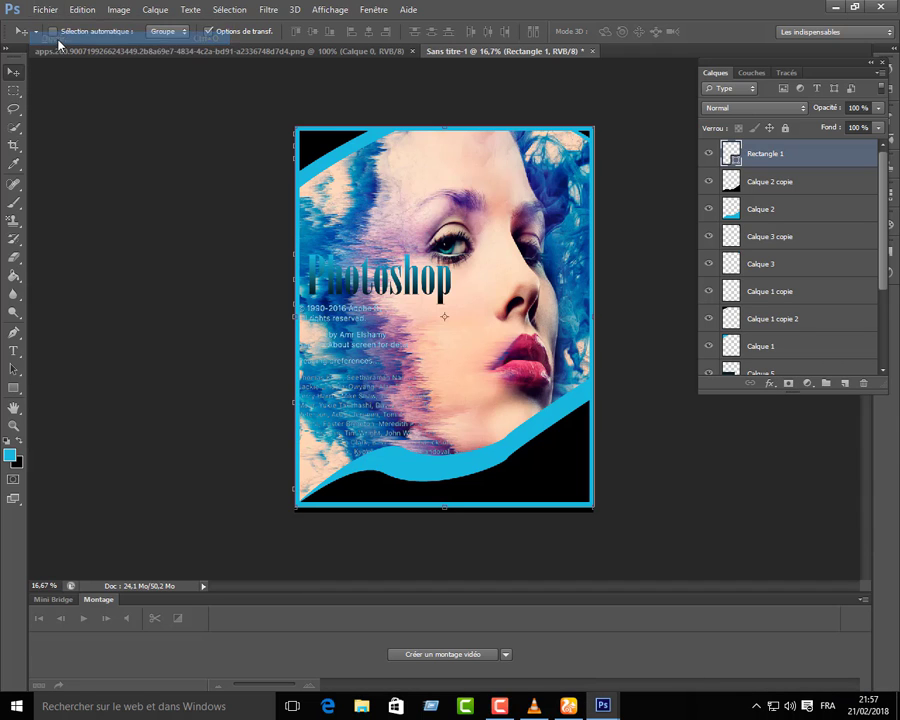
click(360, 140)
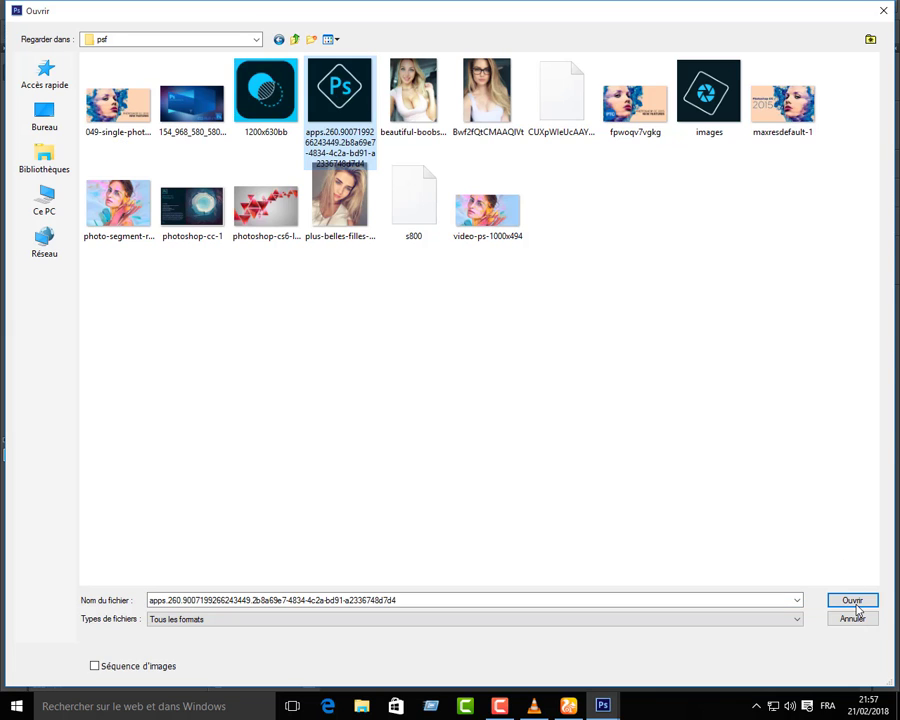
click(852, 600)
Place the Ps logo in the flyer's black lower-right corner, enlarged to about 287% width and 257% height, and turn off the transform controls
drag(481, 367, 555, 469)
key(ctrl+t)
click(15, 68)
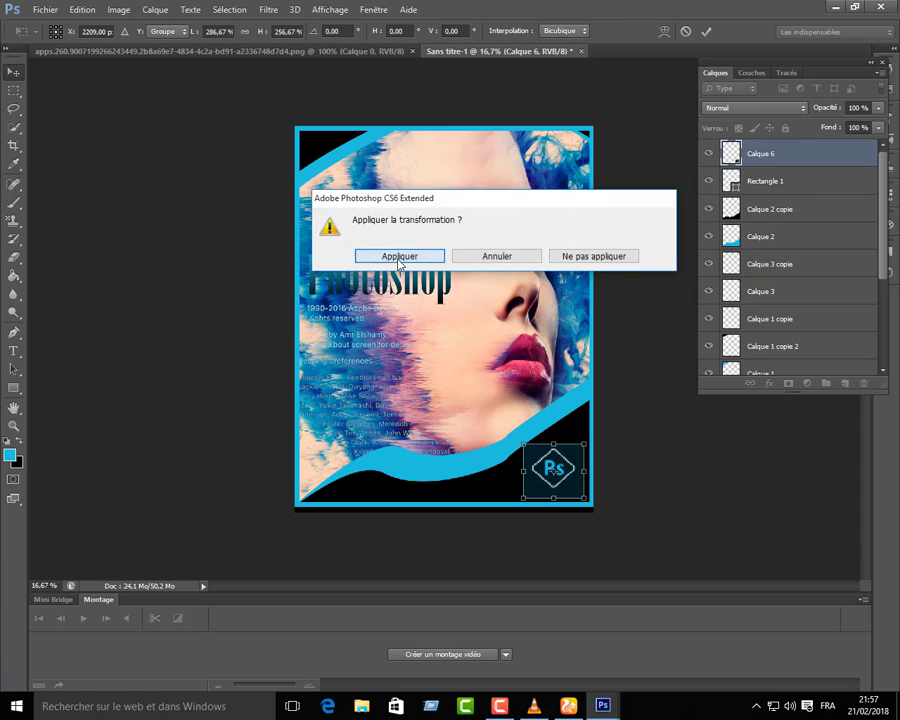
click(388, 255)
click(210, 32)
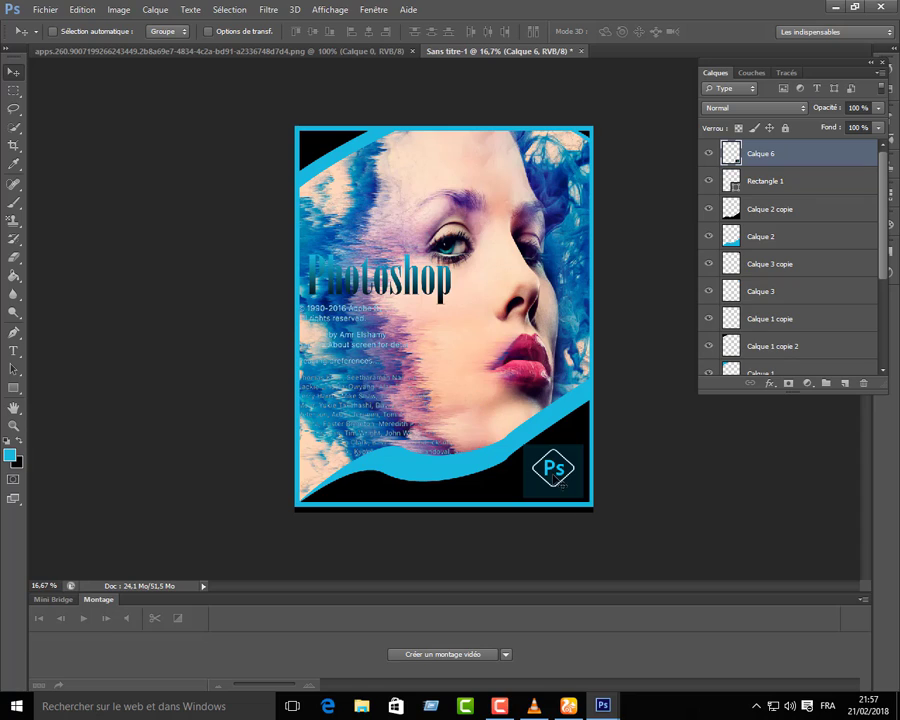
drag(553, 476, 560, 479)
Add the 12 pt Onyx text "قناة الجرافيك Graphic Channel" over the forehead and turn on the transform controls
click(14, 351)
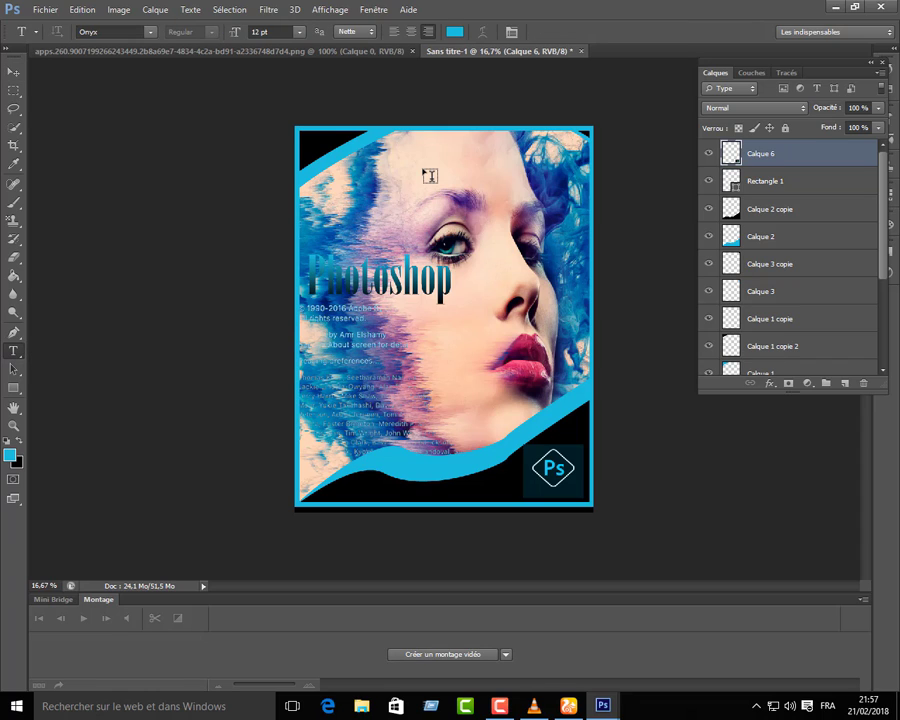
click(429, 176)
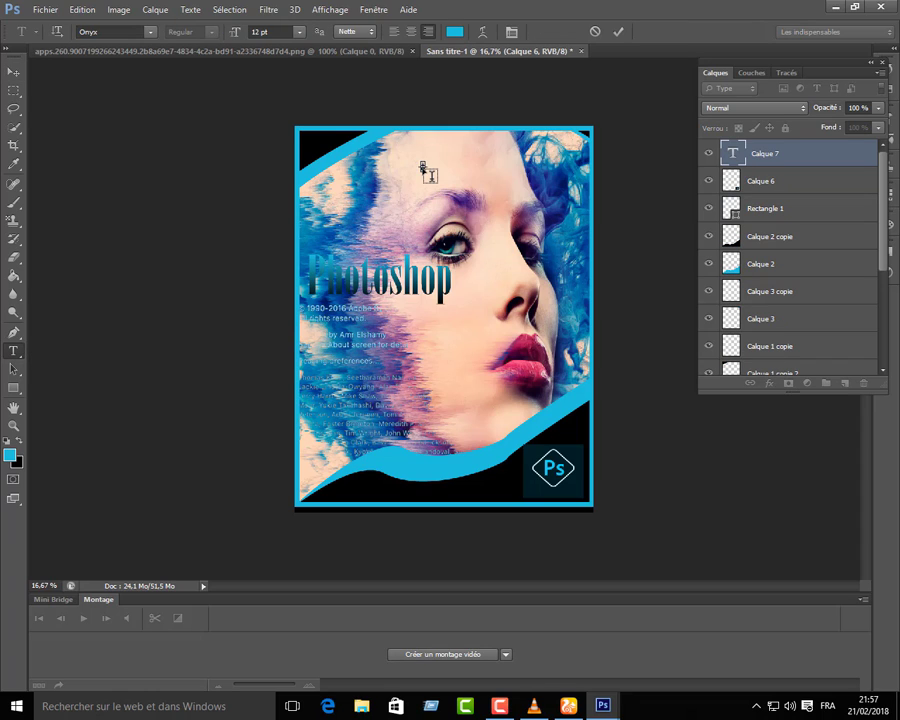
text(قناة الجرافيك Graphic Channel)
click(14, 72)
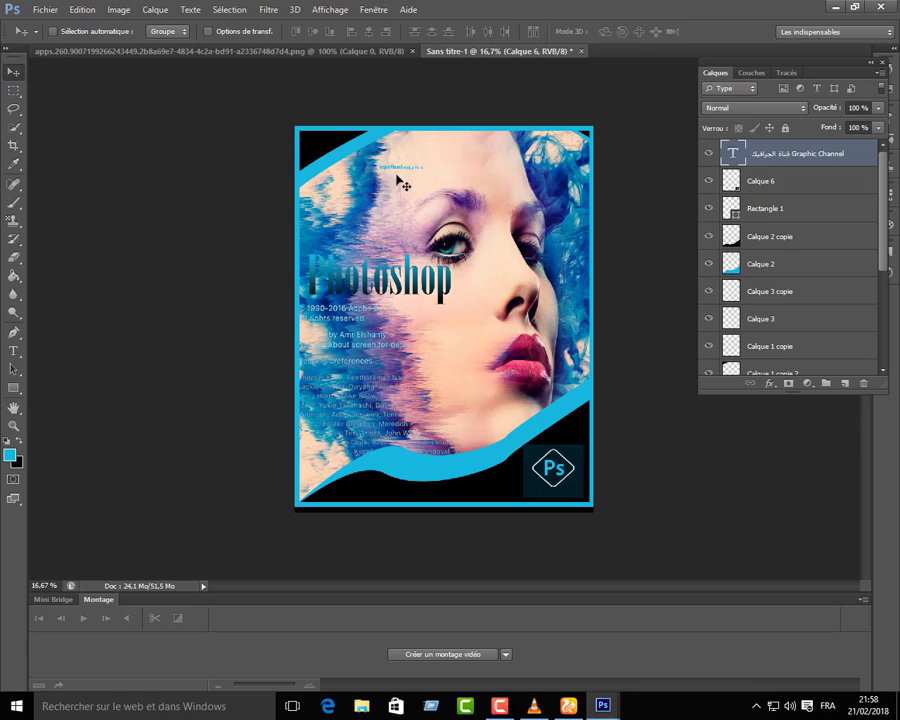
click(207, 31)
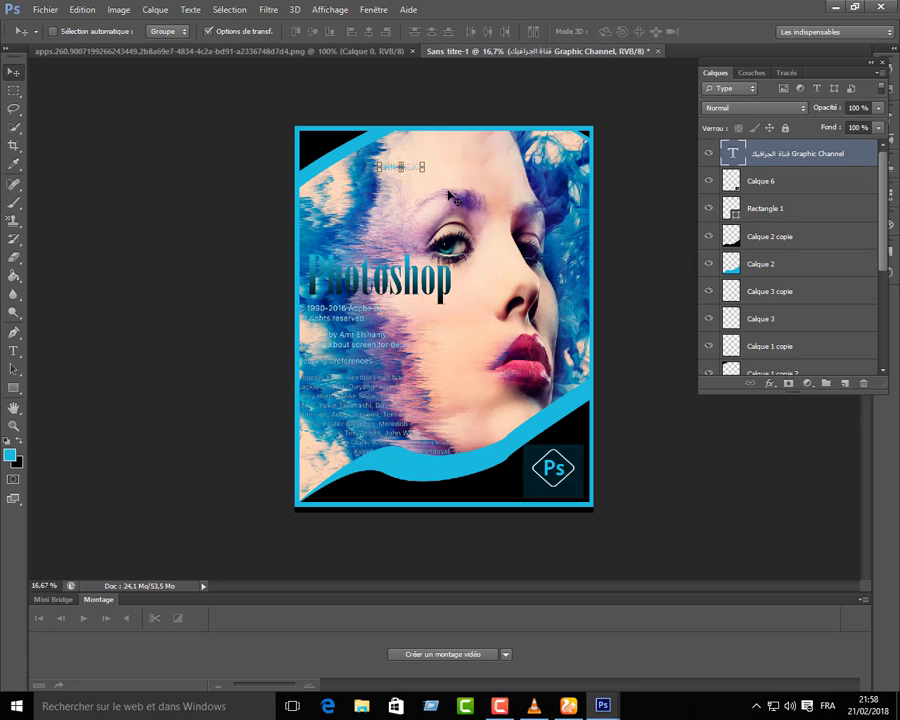
Enlarge the channel text to about 315% width and 533% height, move it to the flyer's upper-right area, and turn off the transform controls
drag(421, 168, 546, 158)
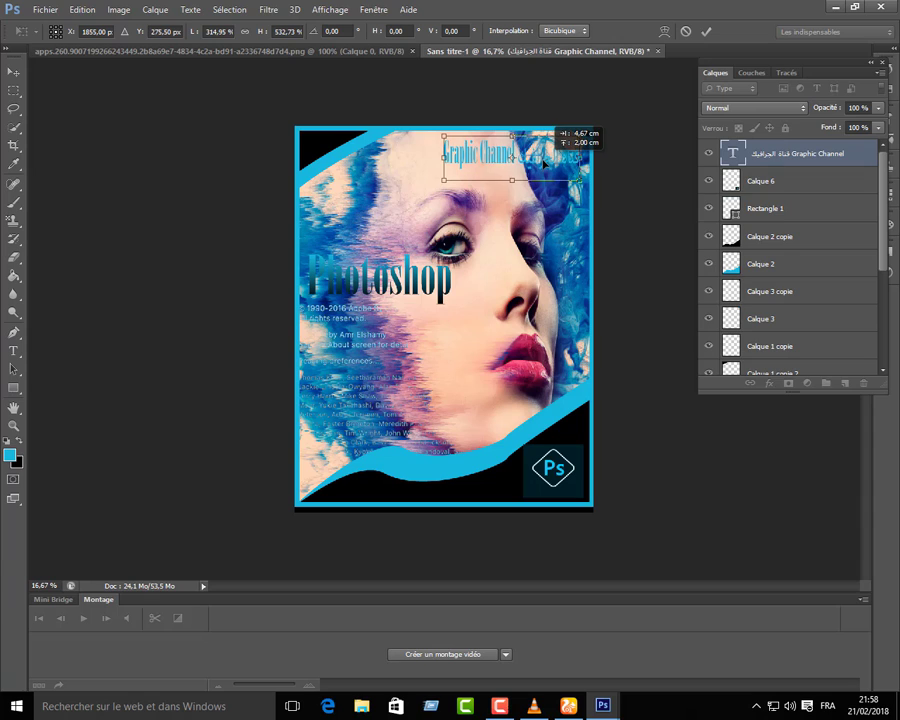
click(14, 72)
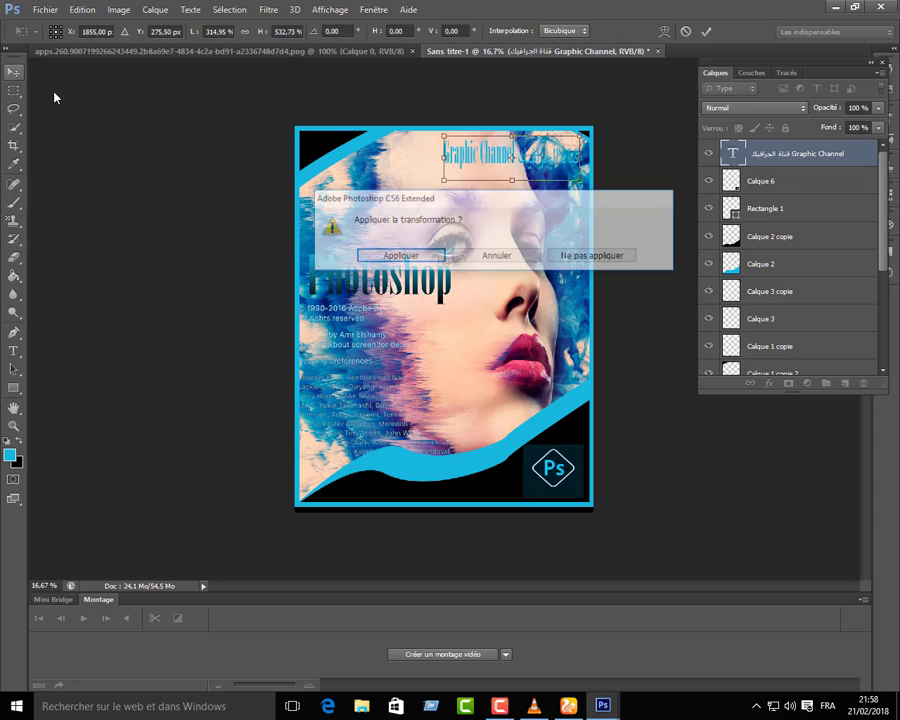
click(420, 258)
click(209, 32)
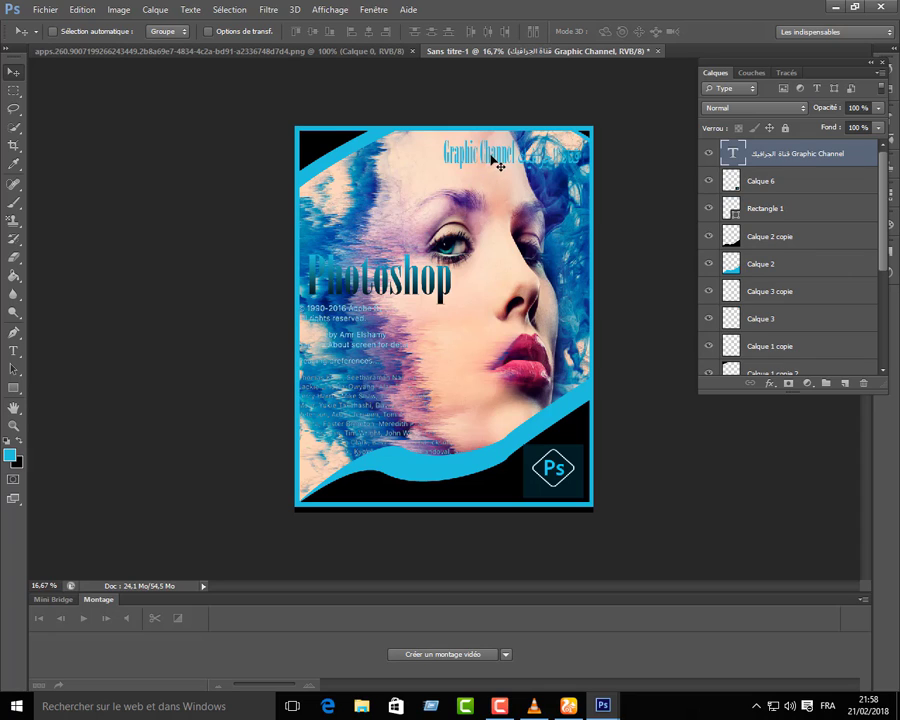
Shrink the channel text to about 90% width and 66% height and fit it inside the frame's upper-right corner
click(207, 32)
drag(451, 146, 478, 150)
drag(462, 147, 436, 136)
mouse_move(555, 163)
mouse_down()
mouse_move(556, 150)
mouse_move(526, 282)
mouse_move(505, 296)
mouse_move(523, 178)
mouse_move(562, 162)
mouse_move(547, 159)
mouse_move(546, 148)
mouse_up()
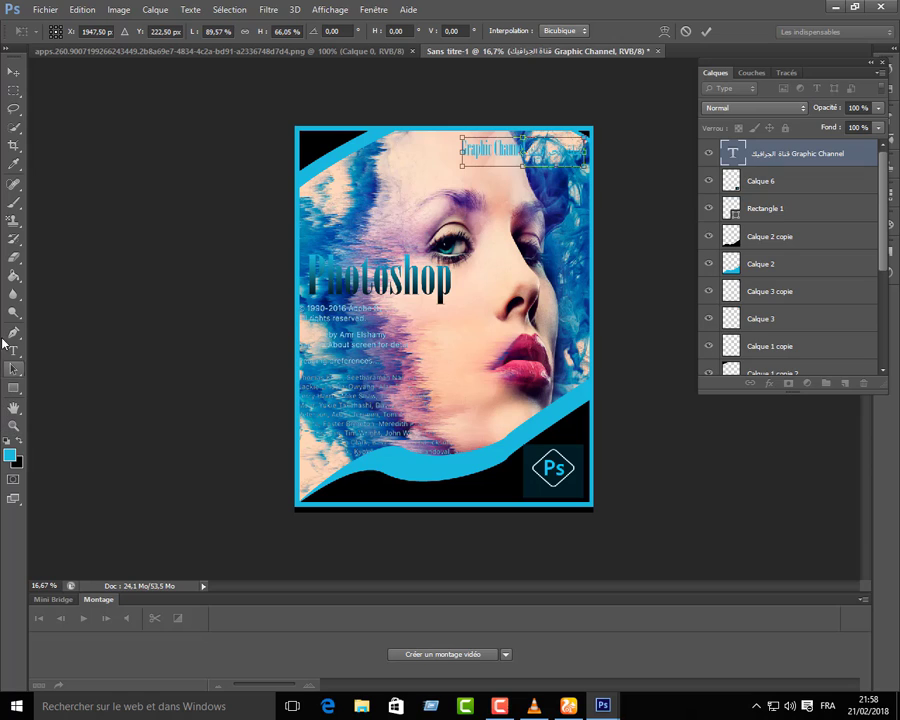
click(11, 353)
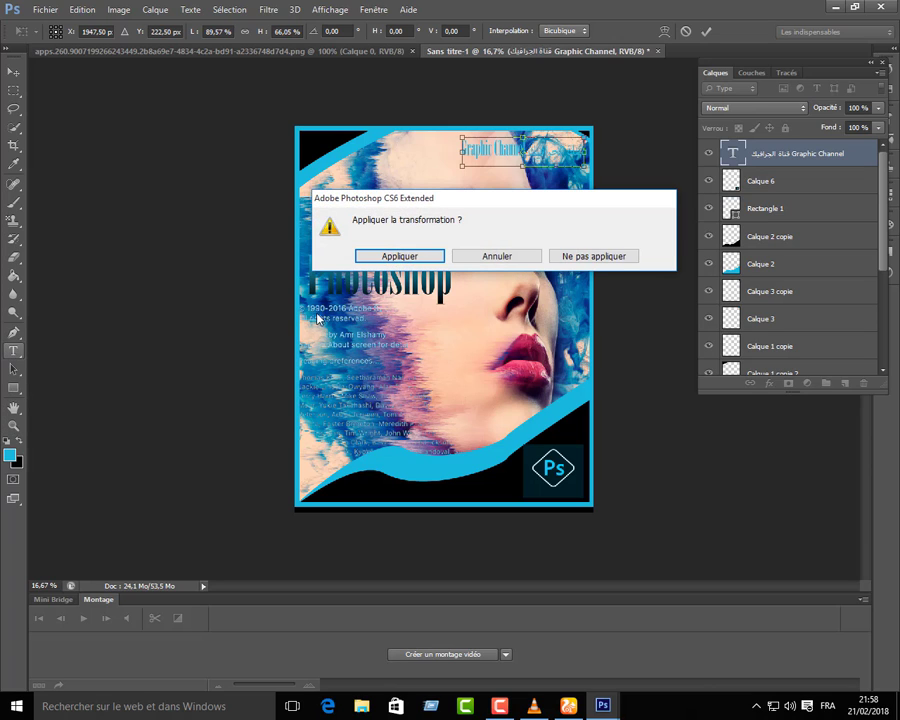
click(362, 256)
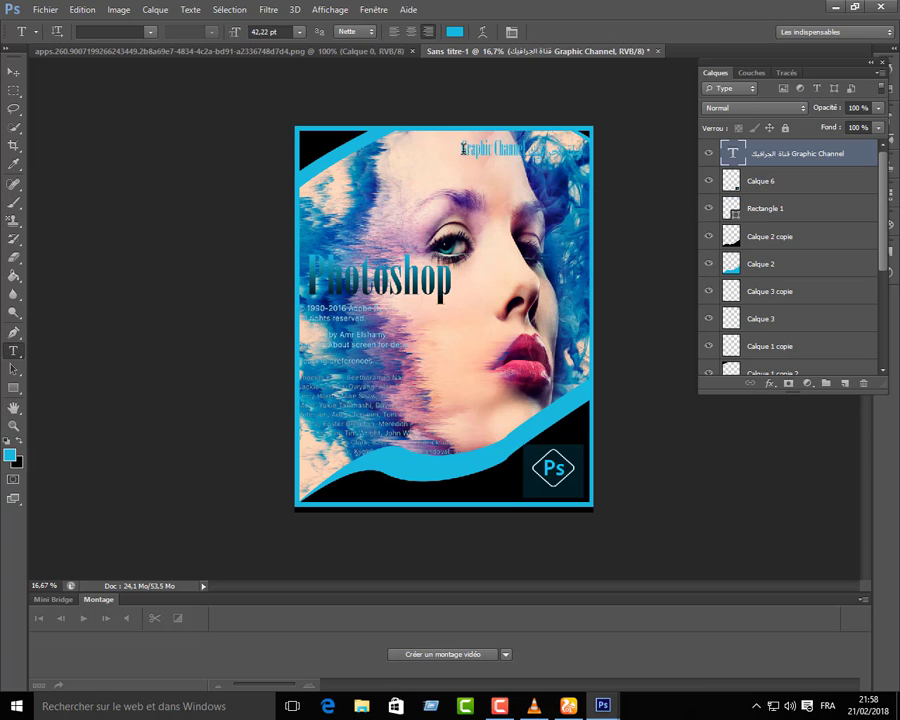
Recolor the whole channel text black (000000)
double_click(733, 153)
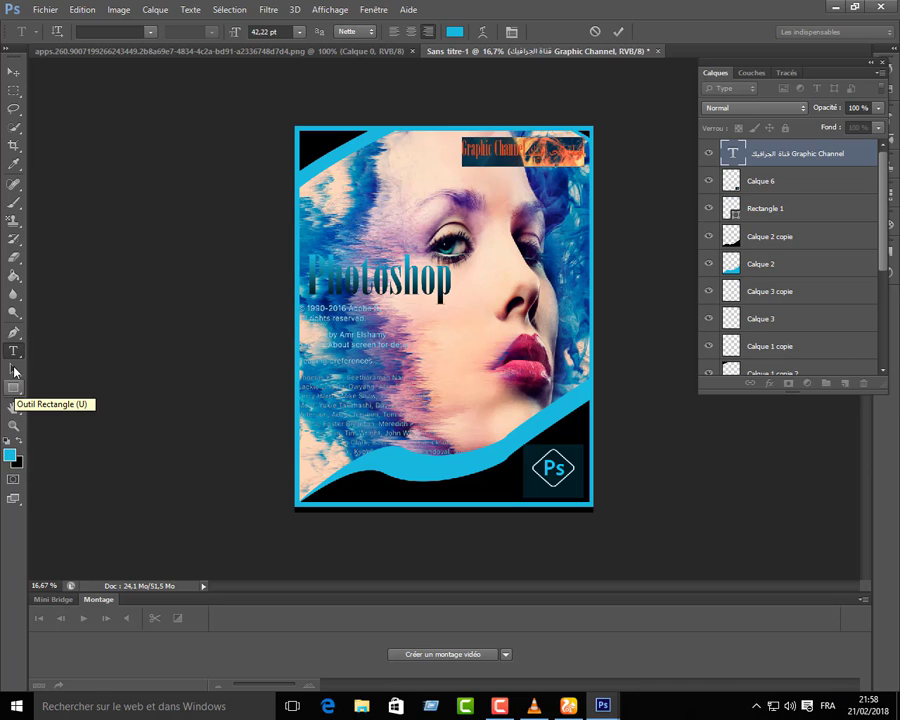
click(10, 454)
drag(282, 390, 233, 540)
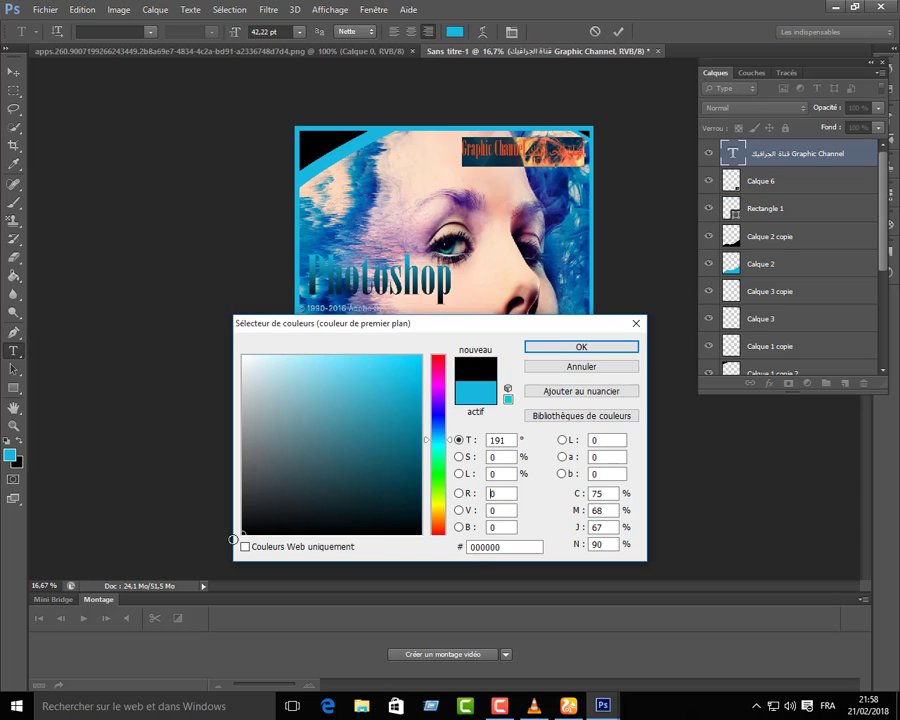
click(549, 343)
click(9, 72)
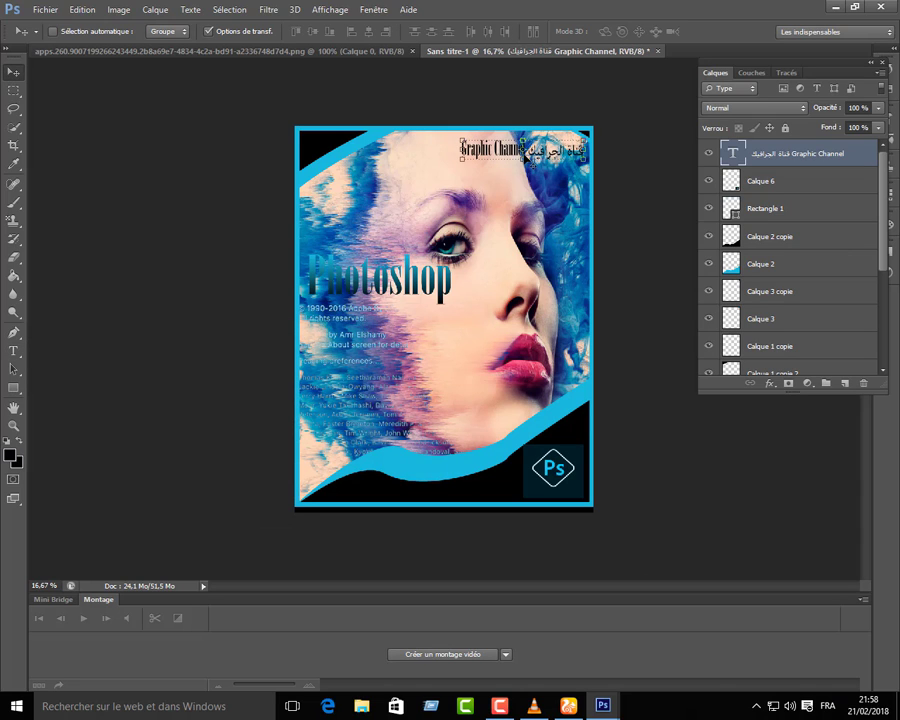
Scale the channel text to about 96% width and 105% height and nudge it slightly away from the frame's right edge
drag(461, 137, 467, 137)
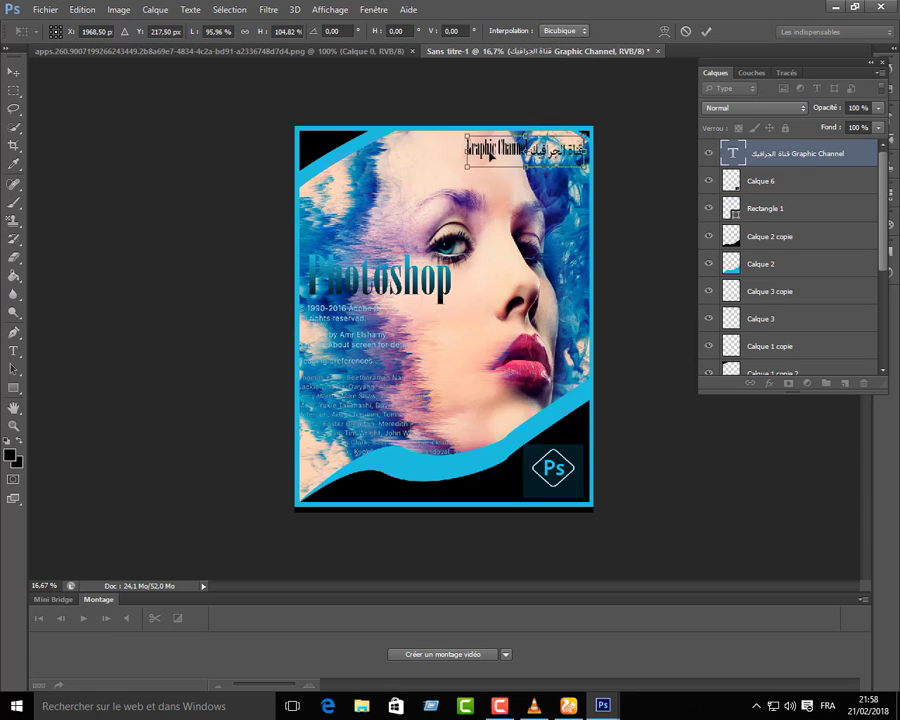
mouse_move(494, 159)
mouse_down()
mouse_move(427, 165)
mouse_move(481, 147)
mouse_move(491, 157)
mouse_up()
click(12, 72)
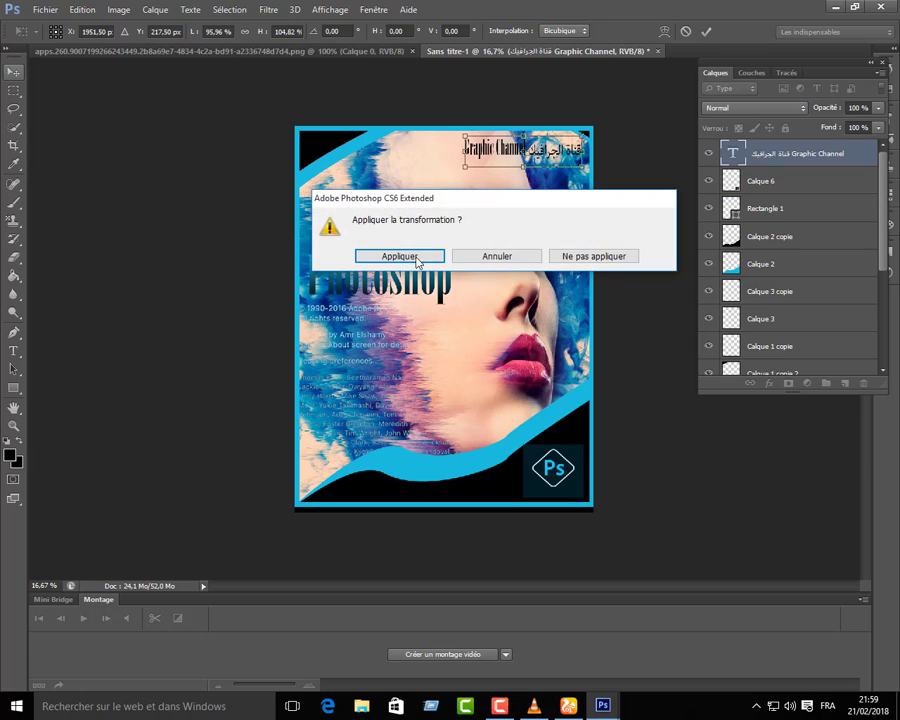
click(405, 256)
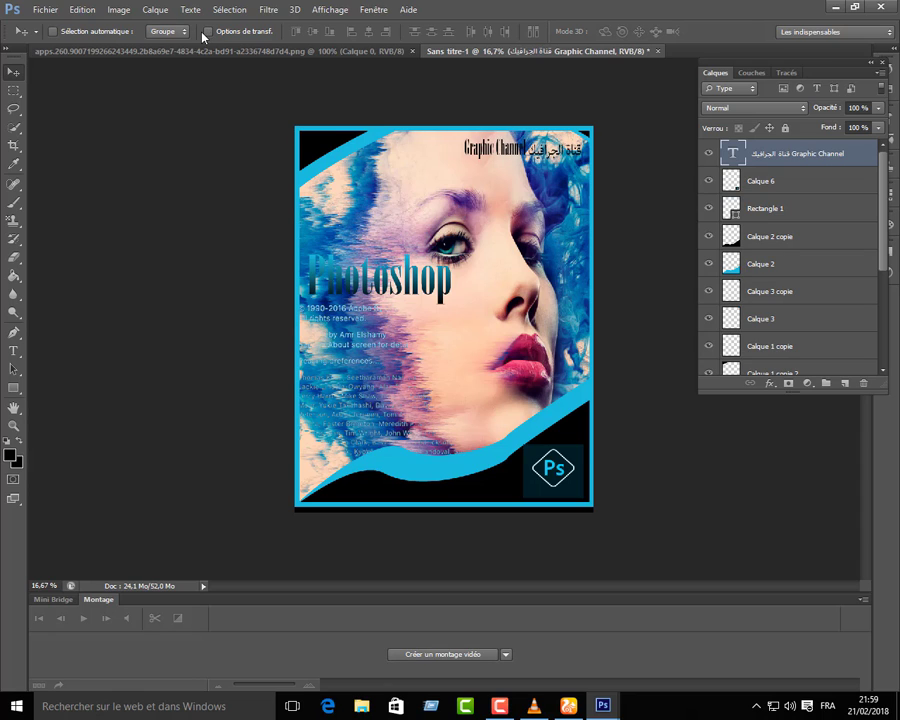
Shrink the channel text to about 63% width and 67% height and tuck it into the flyer's upper-right corner
drag(463, 149, 532, 147)
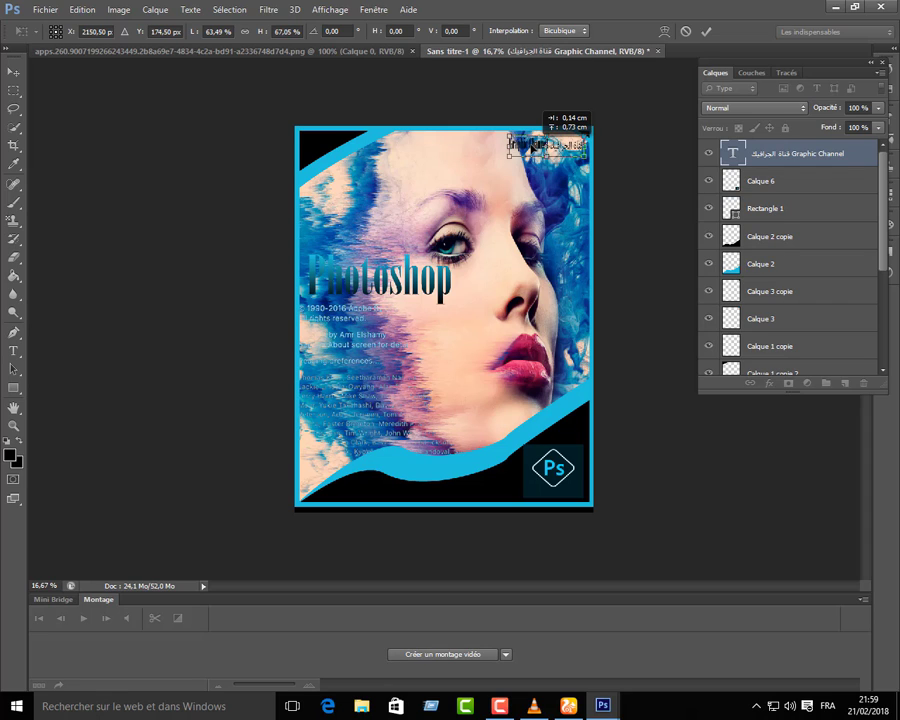
mouse_move(532, 148)
mouse_down()
mouse_move(482, 386)
mouse_move(456, 421)
mouse_move(446, 418)
mouse_move(462, 420)
mouse_move(508, 201)
mouse_move(538, 158)
mouse_move(529, 150)
mouse_up()
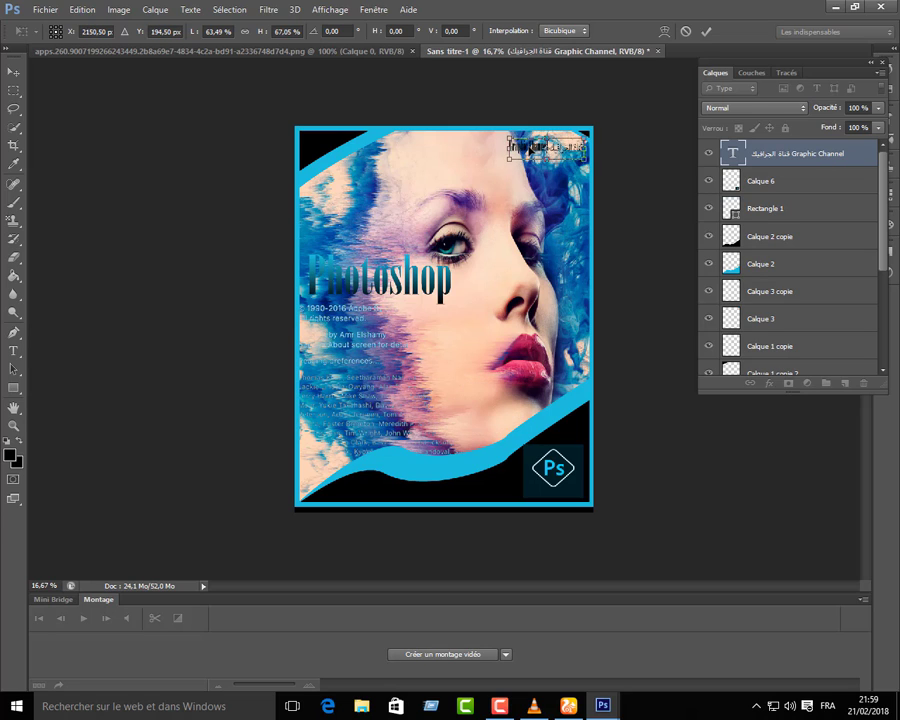
click(13, 71)
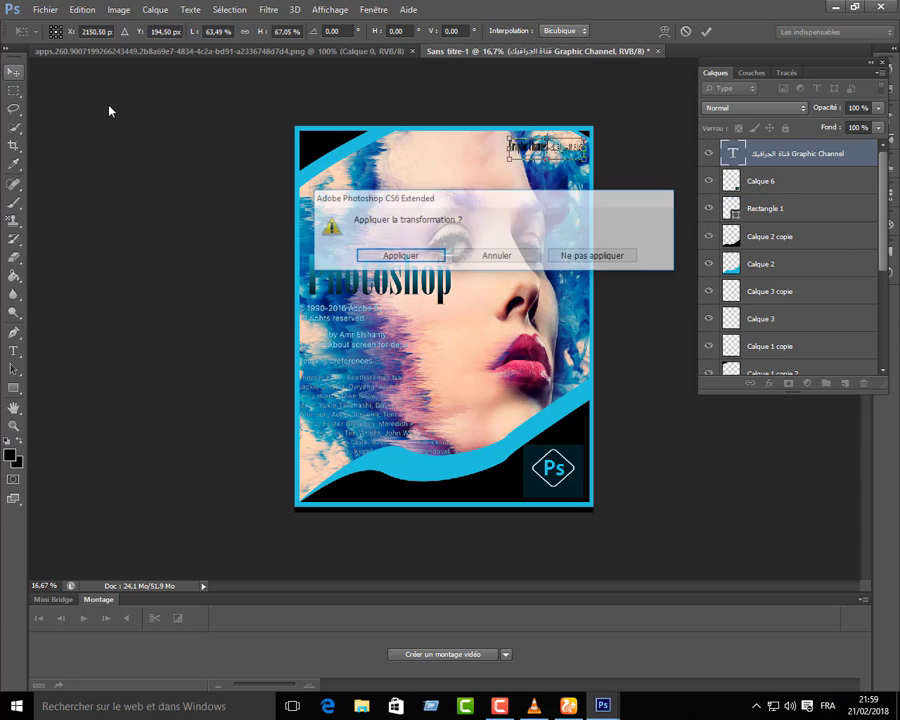
key(Return)
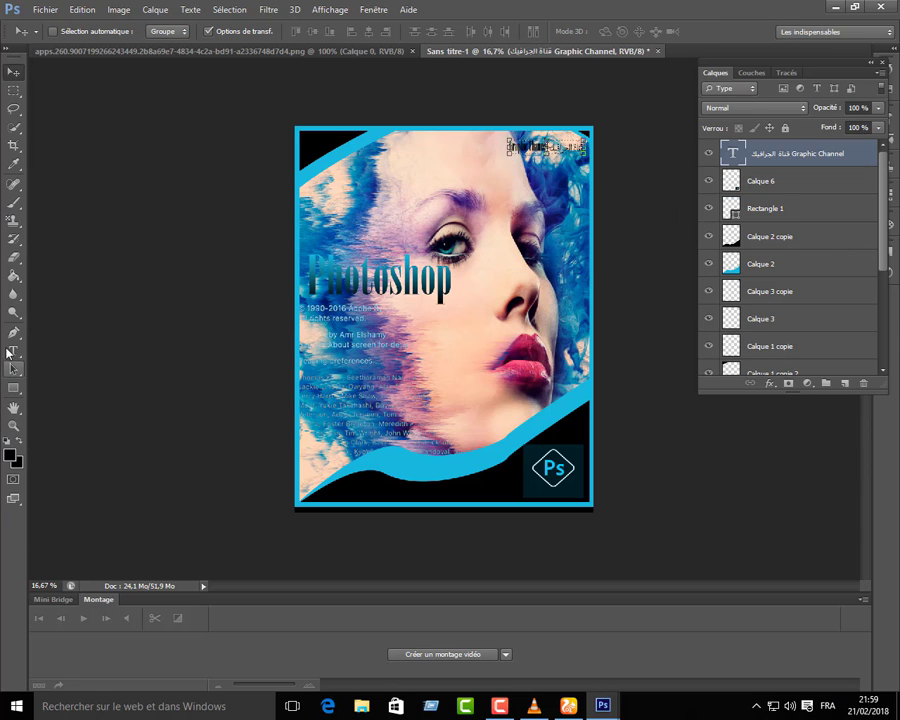
Recolor the whole channel text white
click(13, 350)
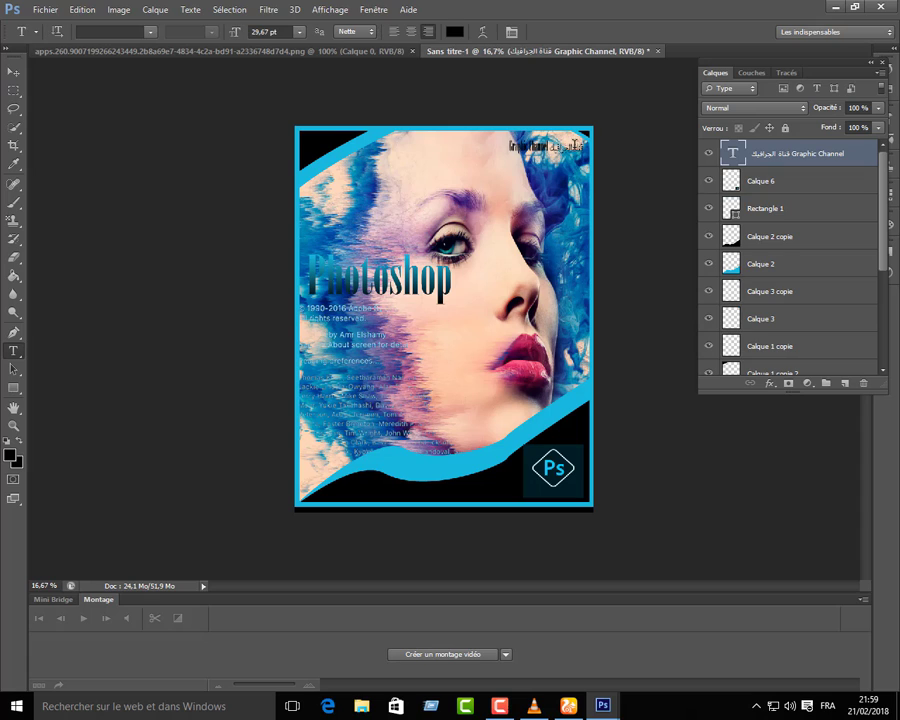
drag(583, 147, 509, 148)
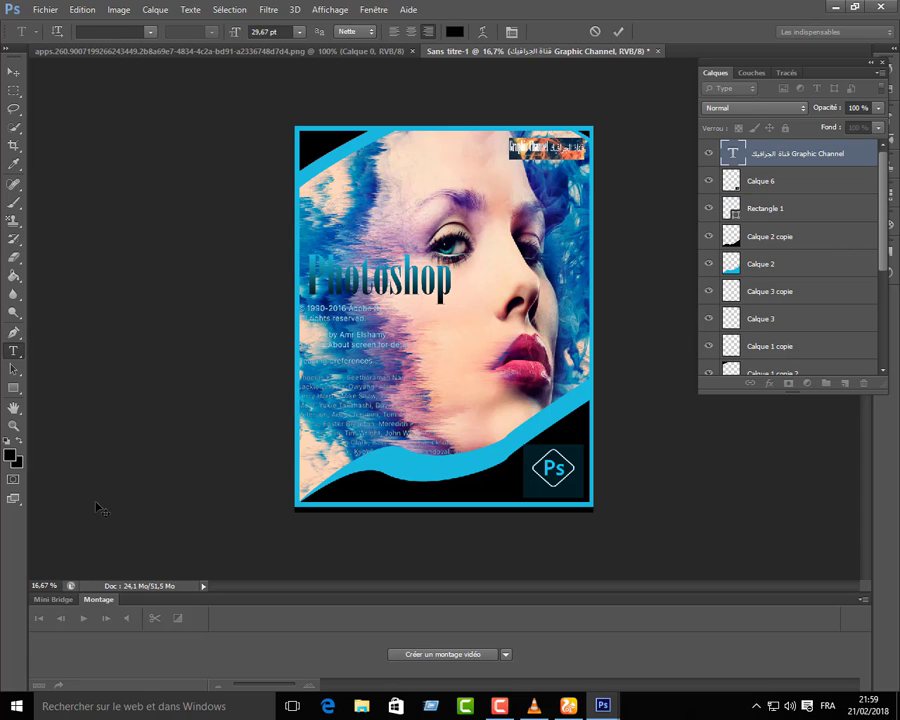
click(9, 455)
click(261, 382)
click(243, 356)
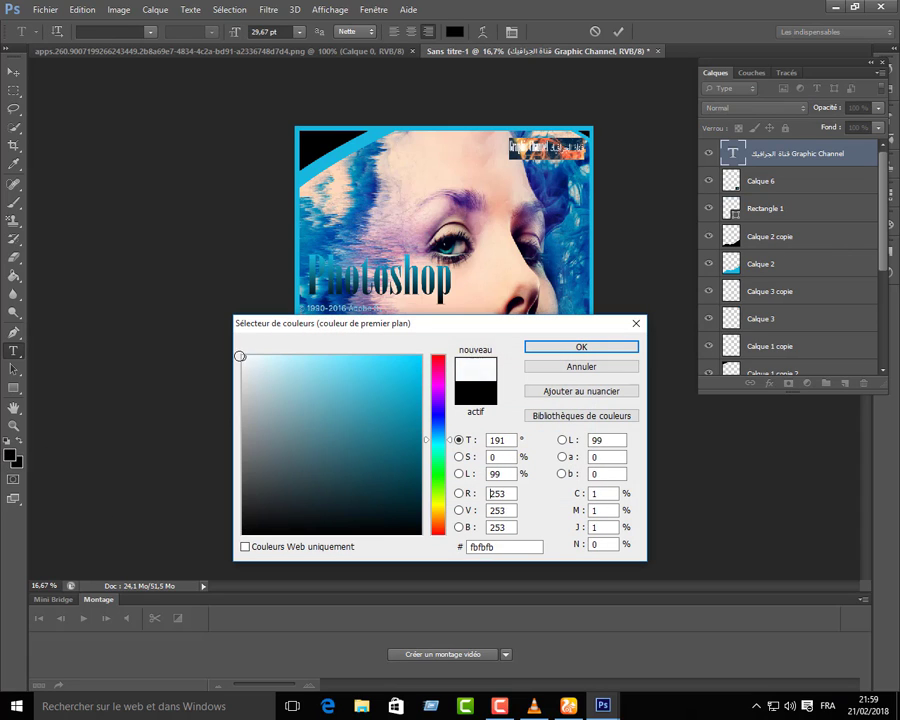
click(575, 346)
key(ctrl+Return)
key(v)
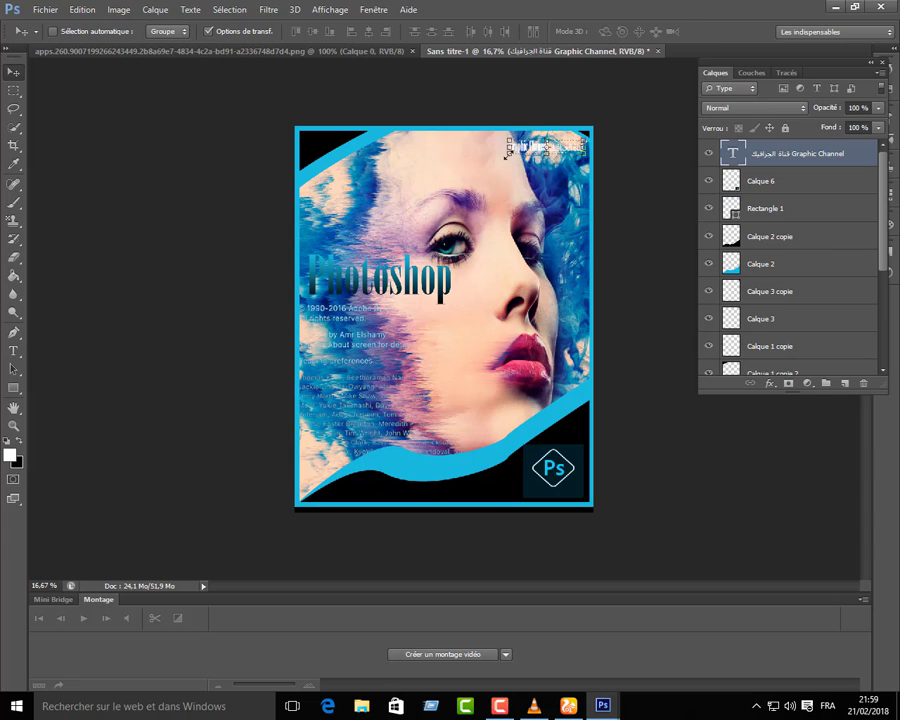
Move the channel text directly above the Photoshop title, enlarge it there, and turn off the transform controls
drag(507, 153, 342, 244)
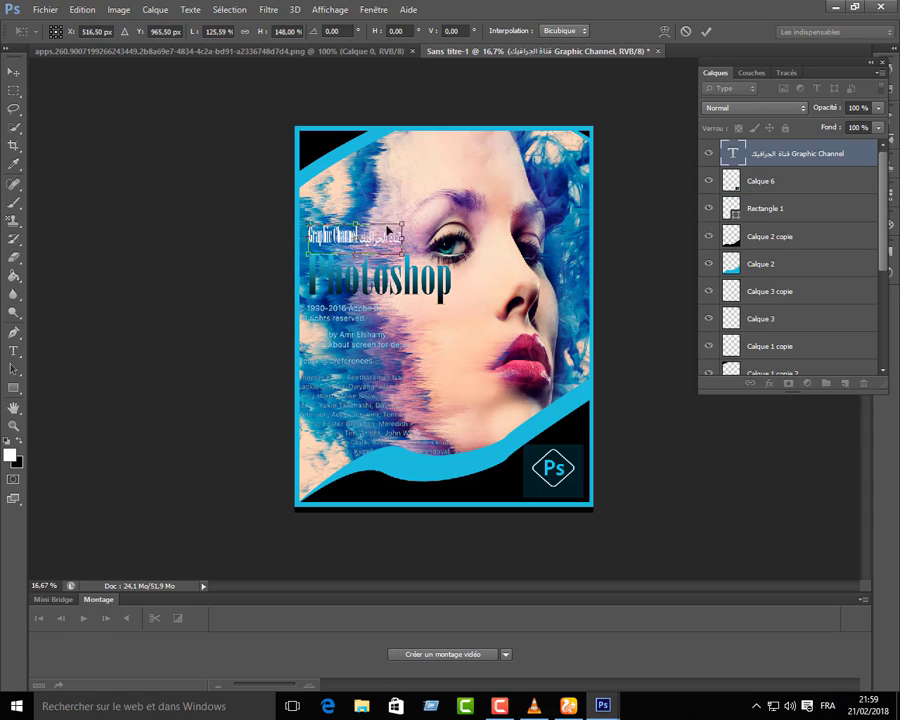
mouse_move(410, 219)
mouse_down()
mouse_move(428, 217)
mouse_move(390, 242)
mouse_move(406, 242)
mouse_up()
click(12, 74)
click(398, 256)
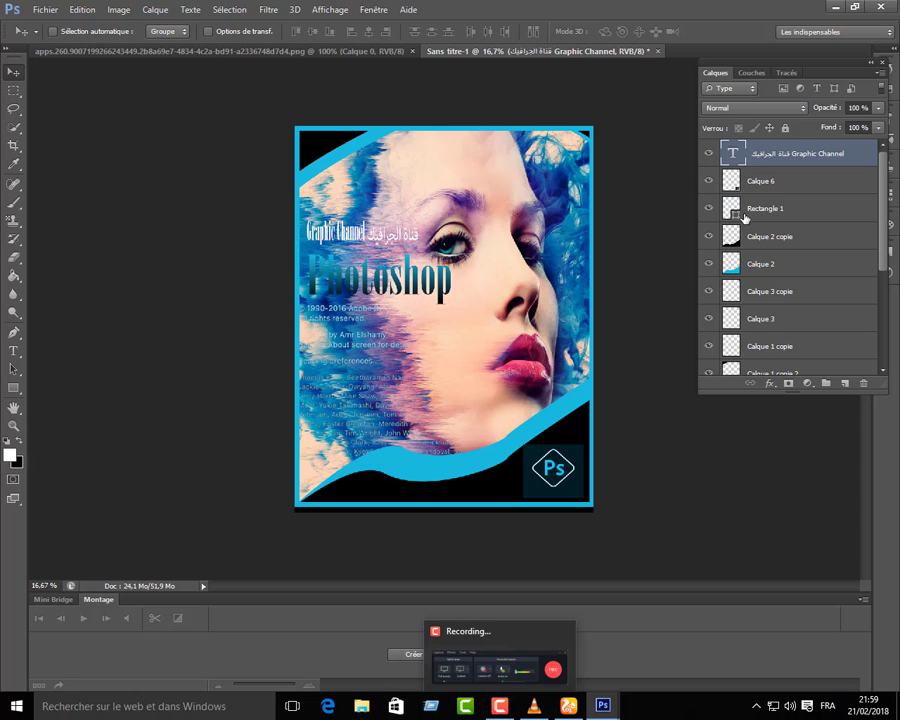
click(835, 10)
right_click(446, 289)
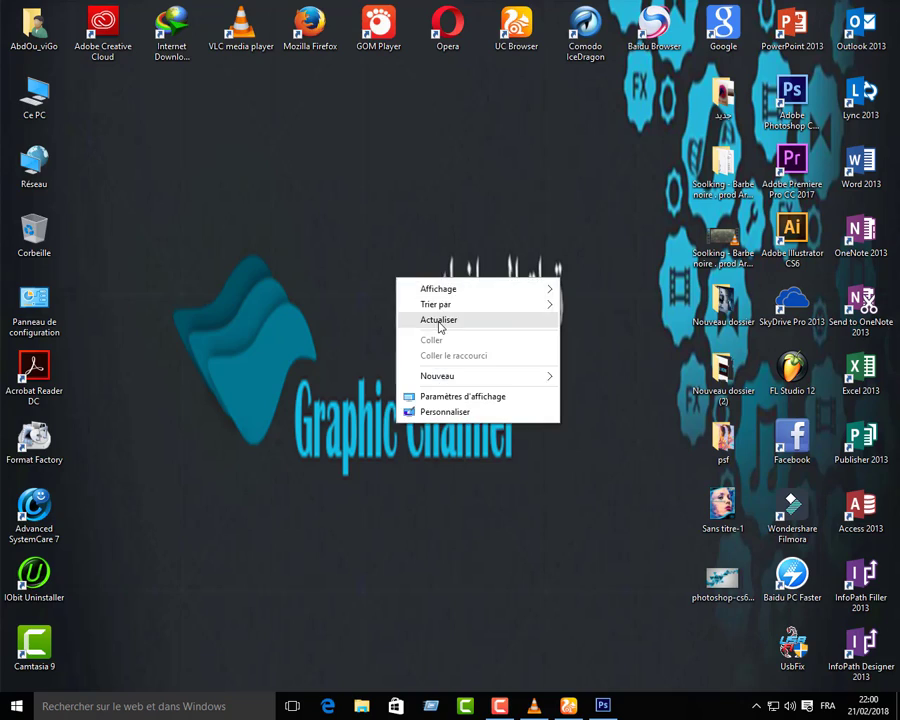
click(465, 325)
click(499, 706)
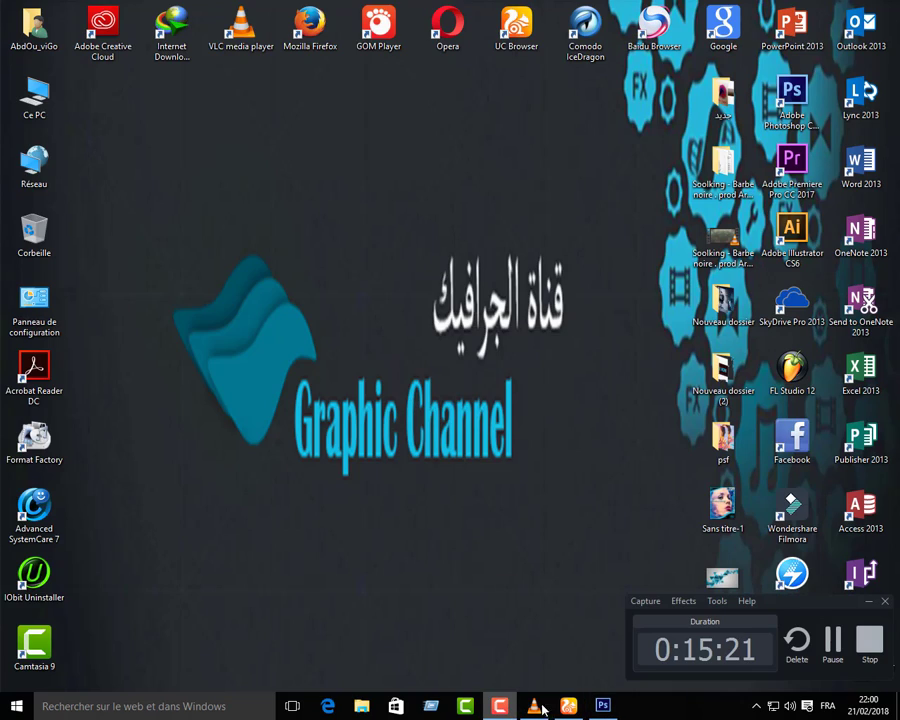